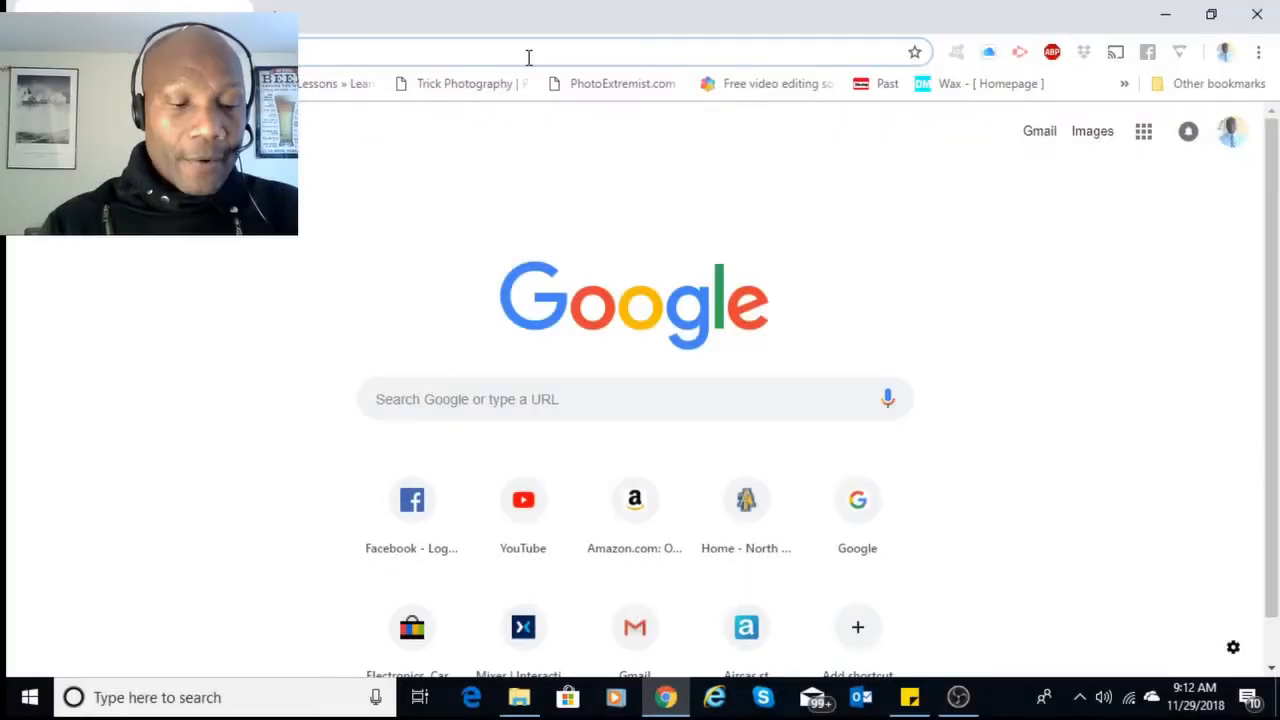
click(529, 57)
text(www)
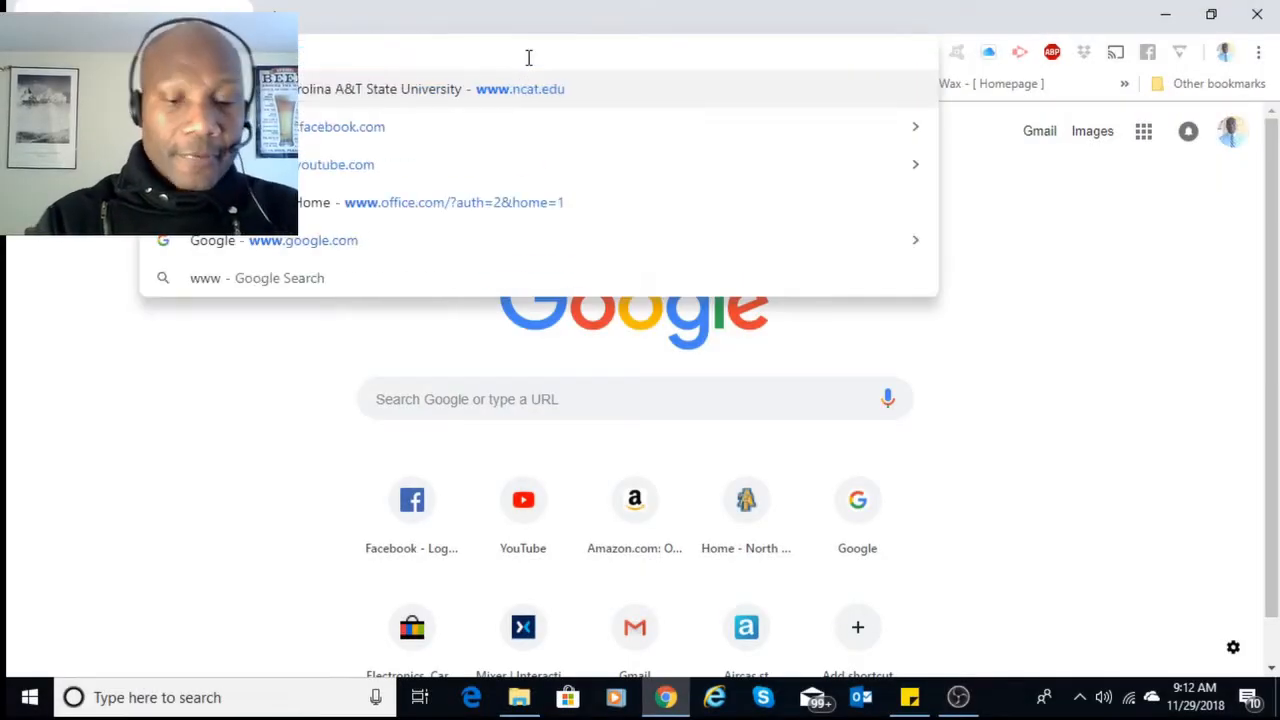
text(pty)
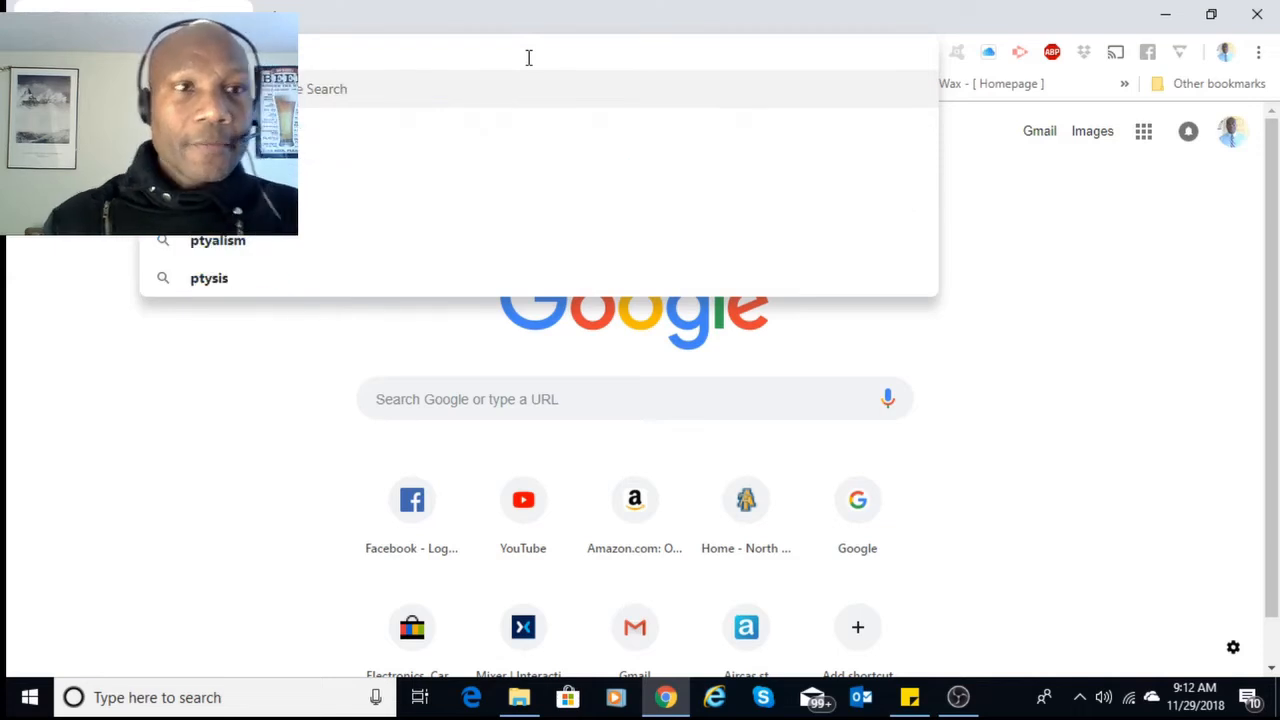
key(BackSpace)
key(BackSpace)
text(y)
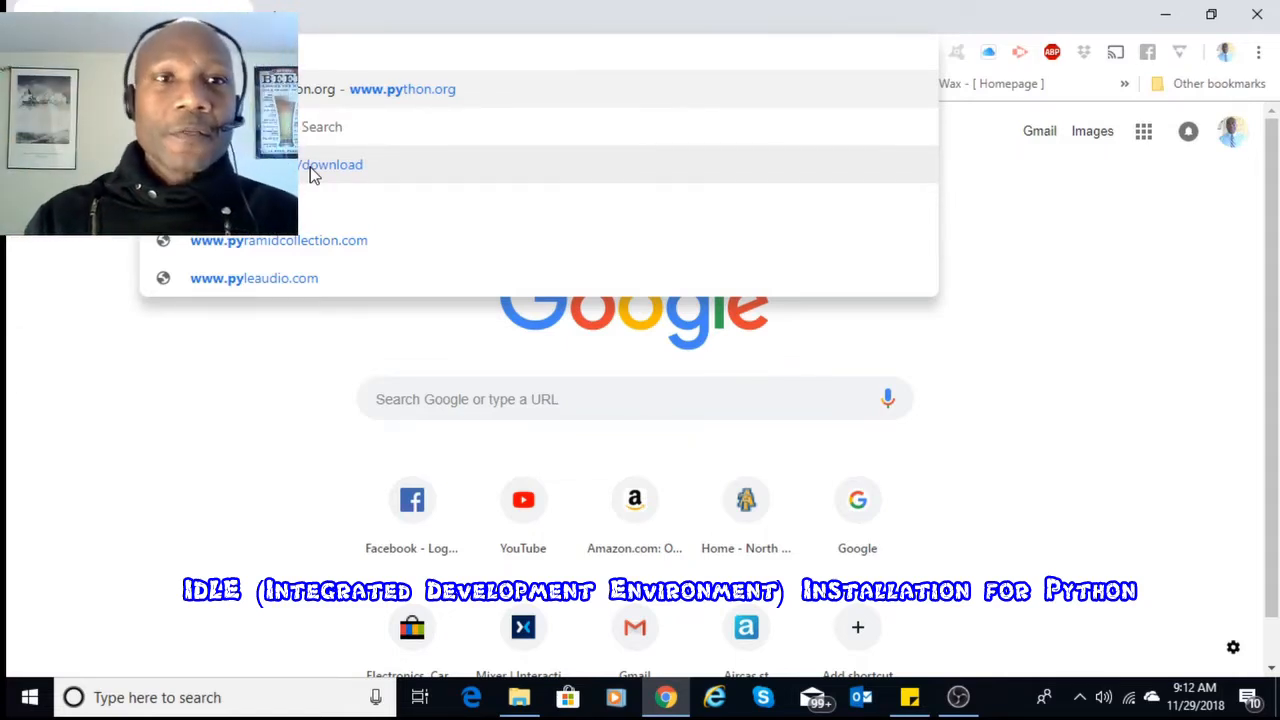
click(366, 90)
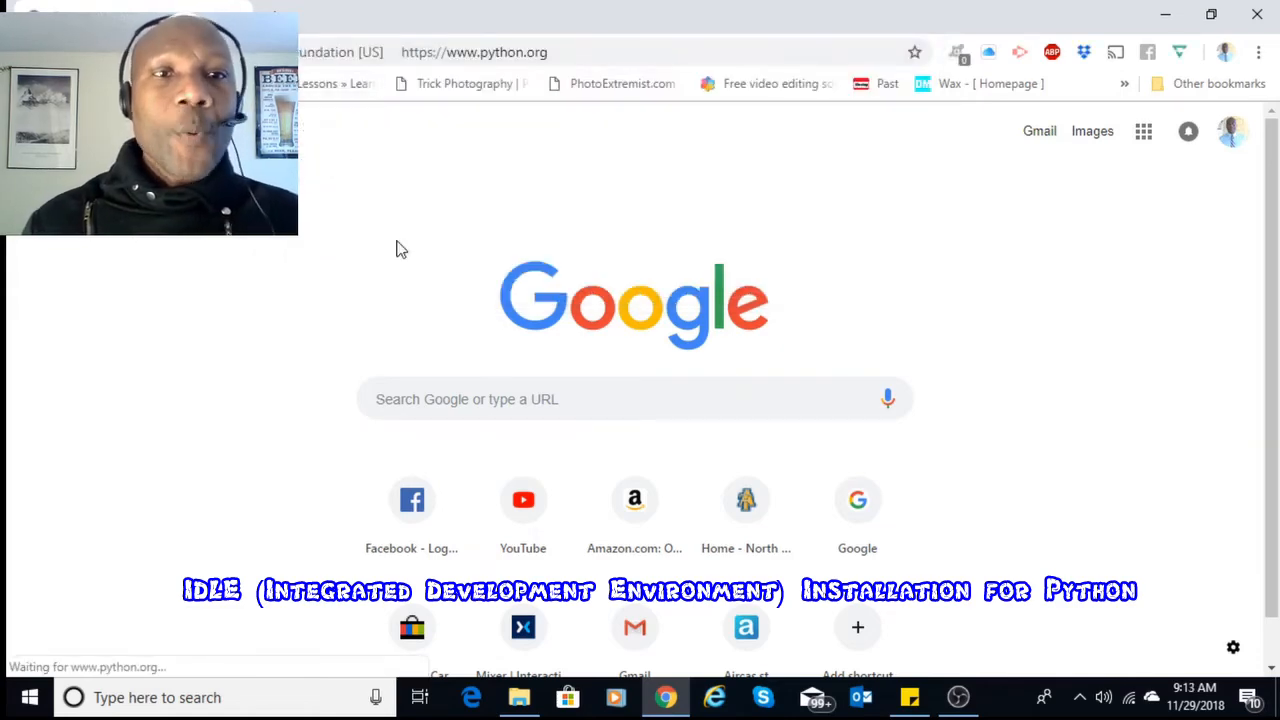
mouse_move(418, 317)
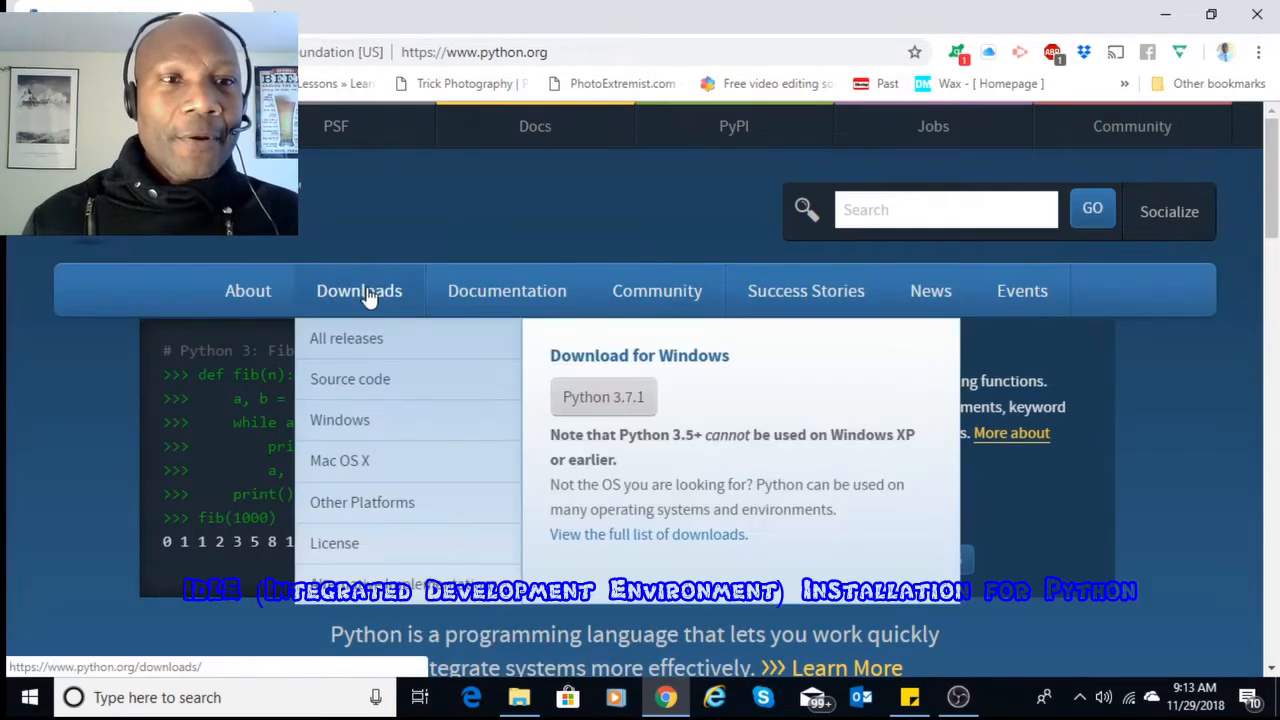
click(368, 293)
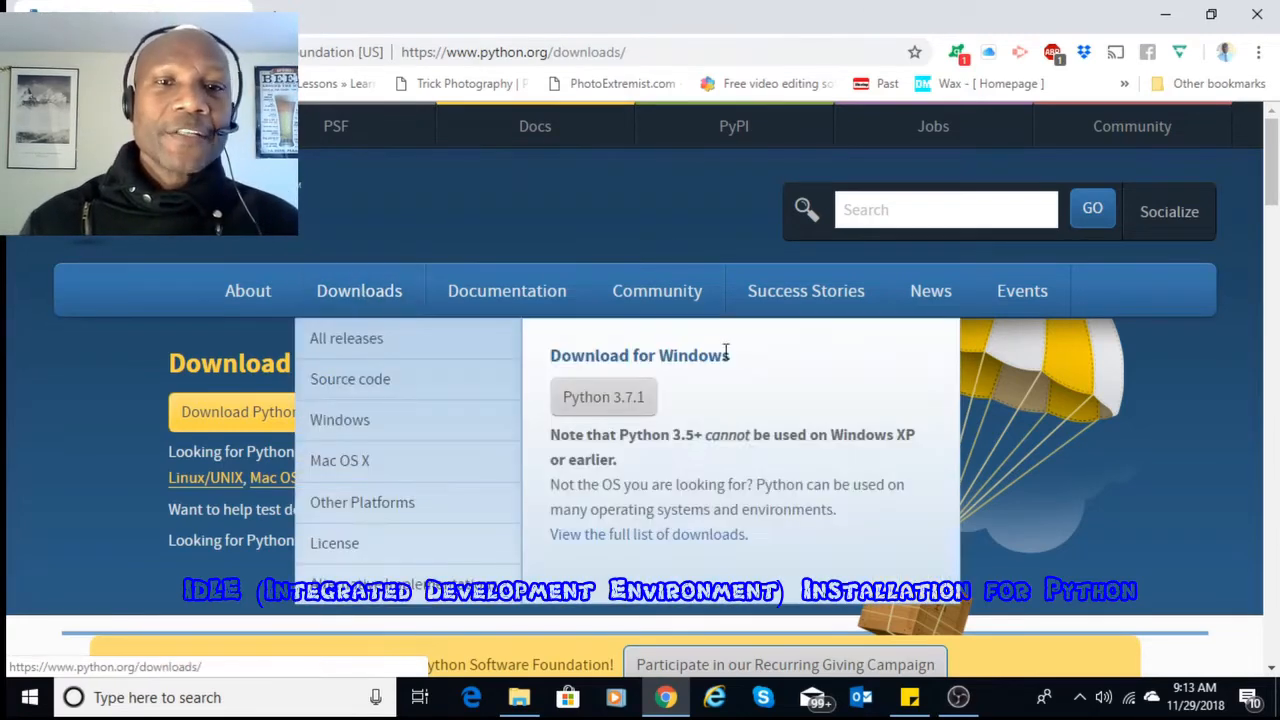
View the Python releases for Mac OS X, and return to the main Downloads page.
mouse_move(340, 300)
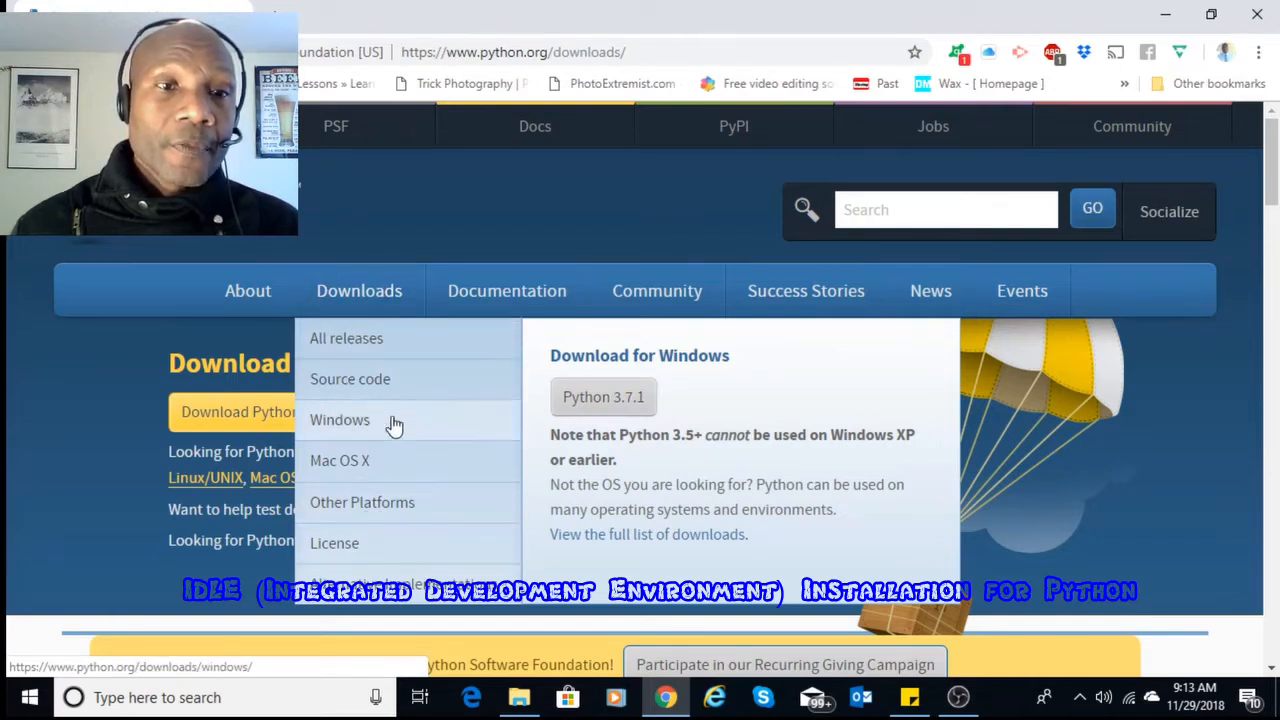
click(352, 466)
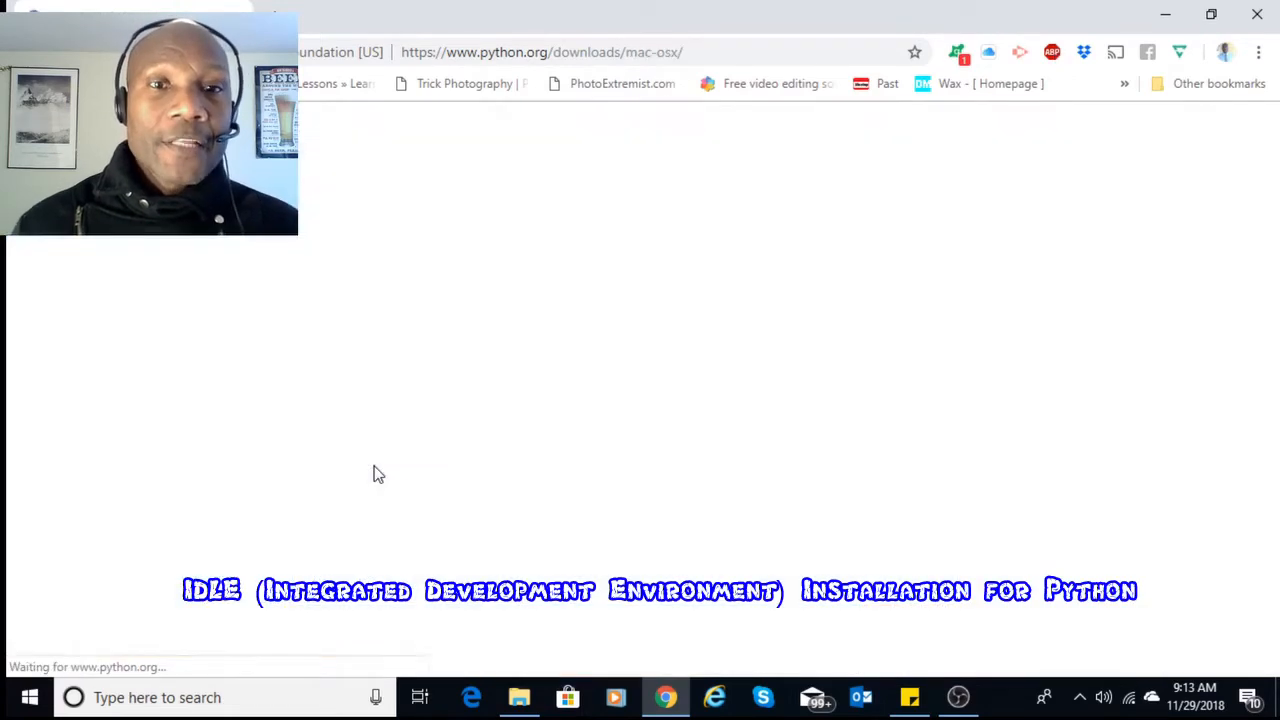
scroll(592, 430, down, 2)
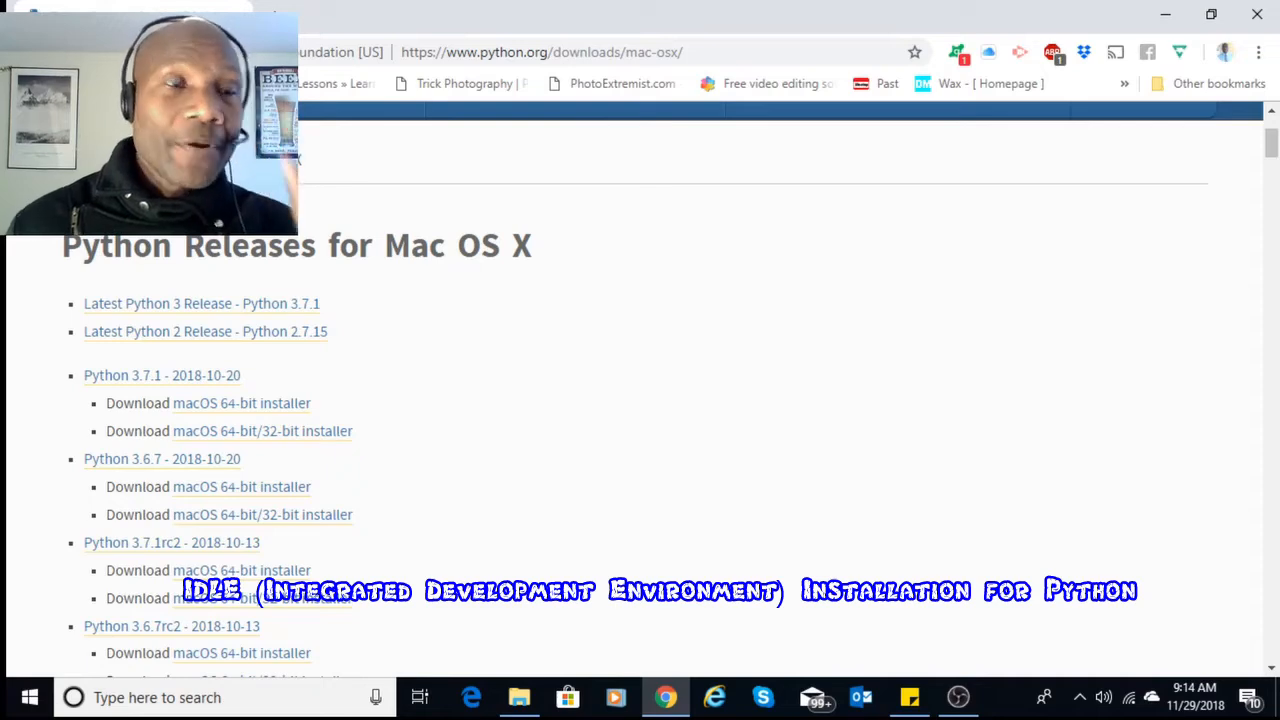
click(28, 52)
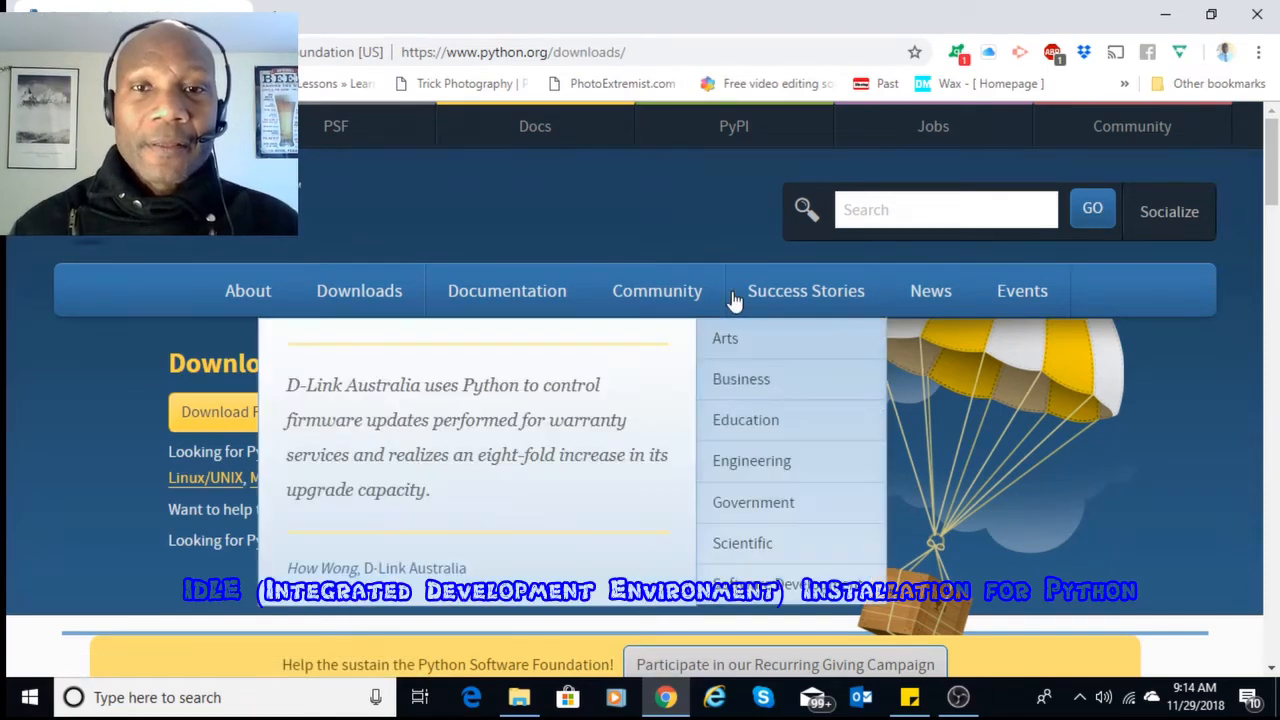
Download the Python 3.7.1 installer for Windows and save it as python-3.7.1 in the Downloads folder.
mouse_move(705, 296)
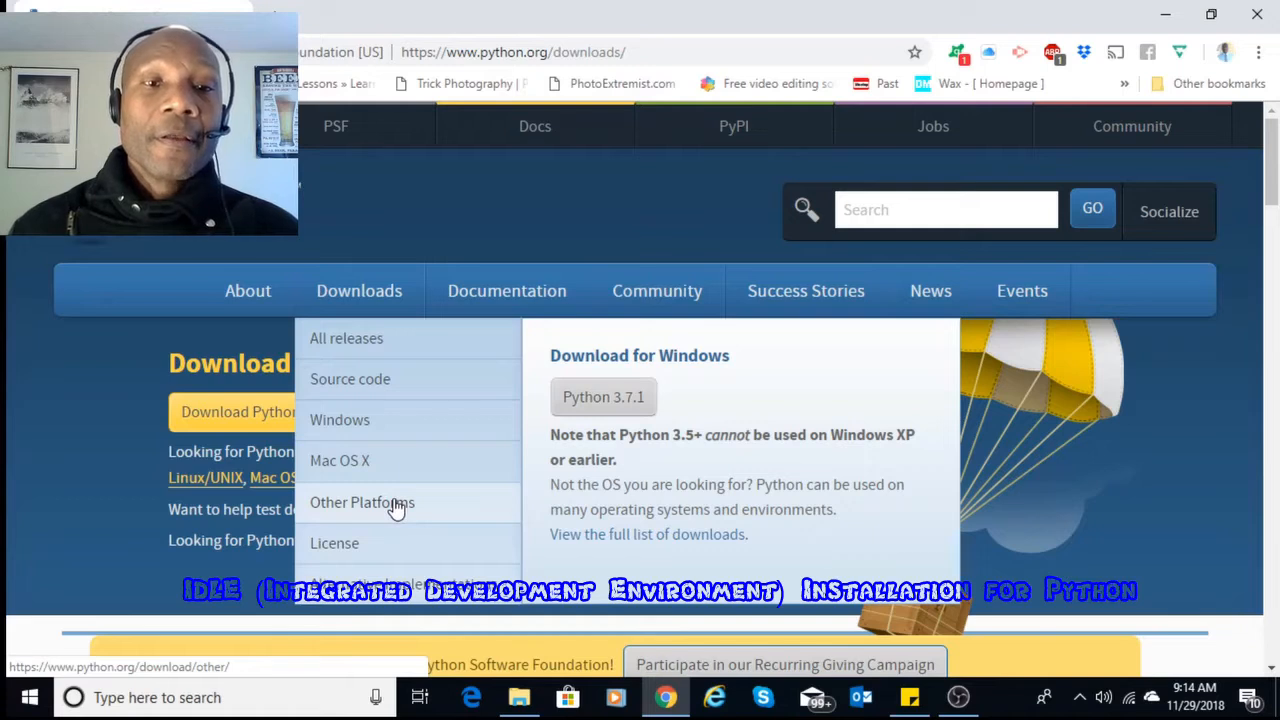
click(618, 410)
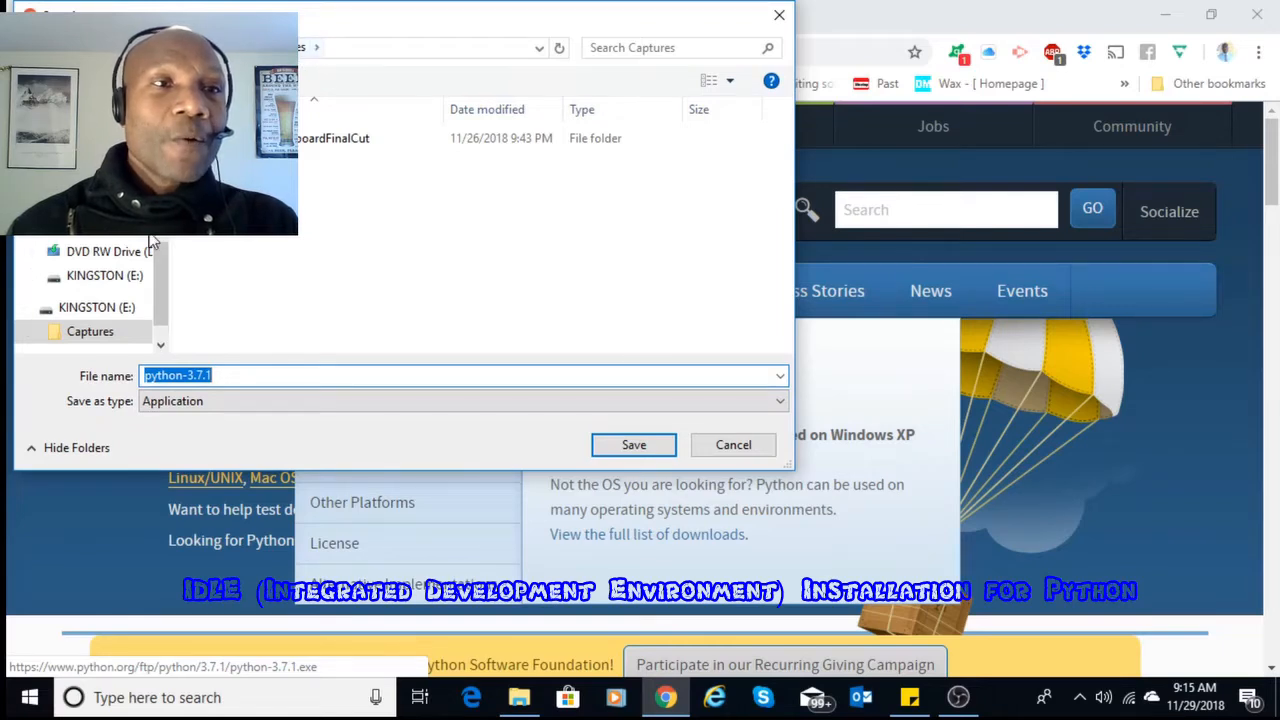
scroll(165, 268, up, 1)
scroll(170, 268, up, 4)
scroll(175, 250, down, 2)
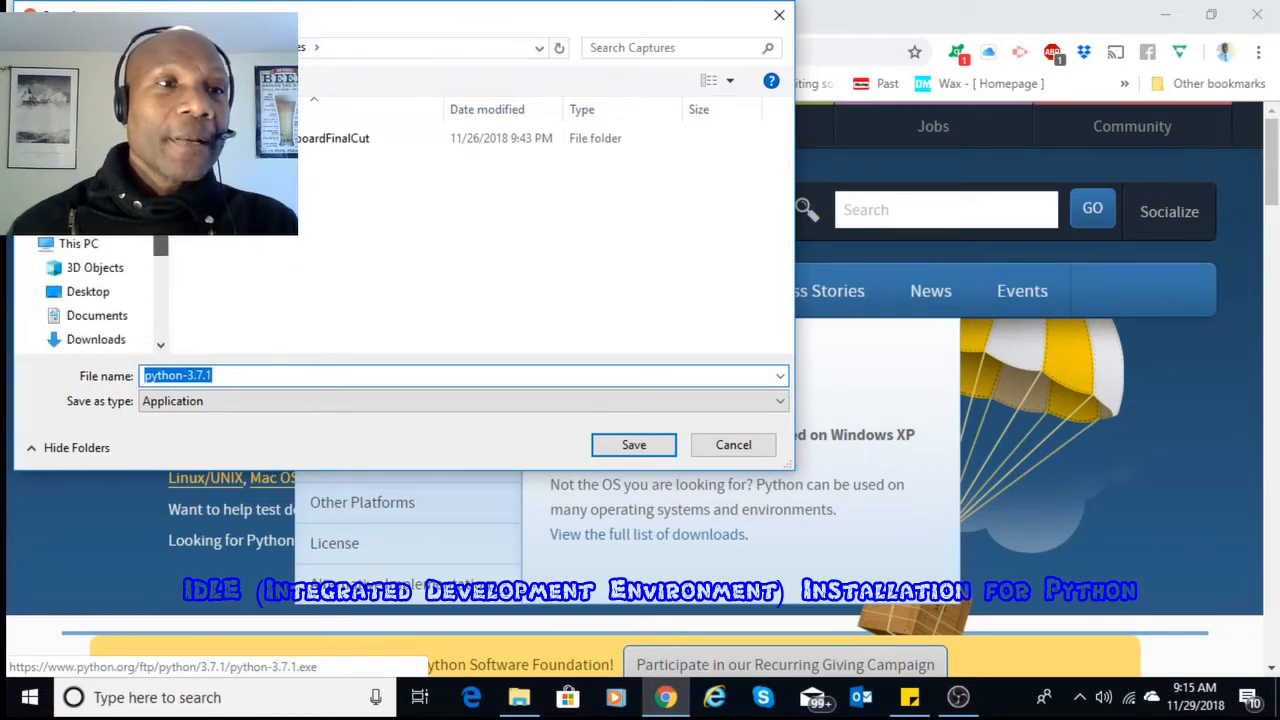
click(96, 291)
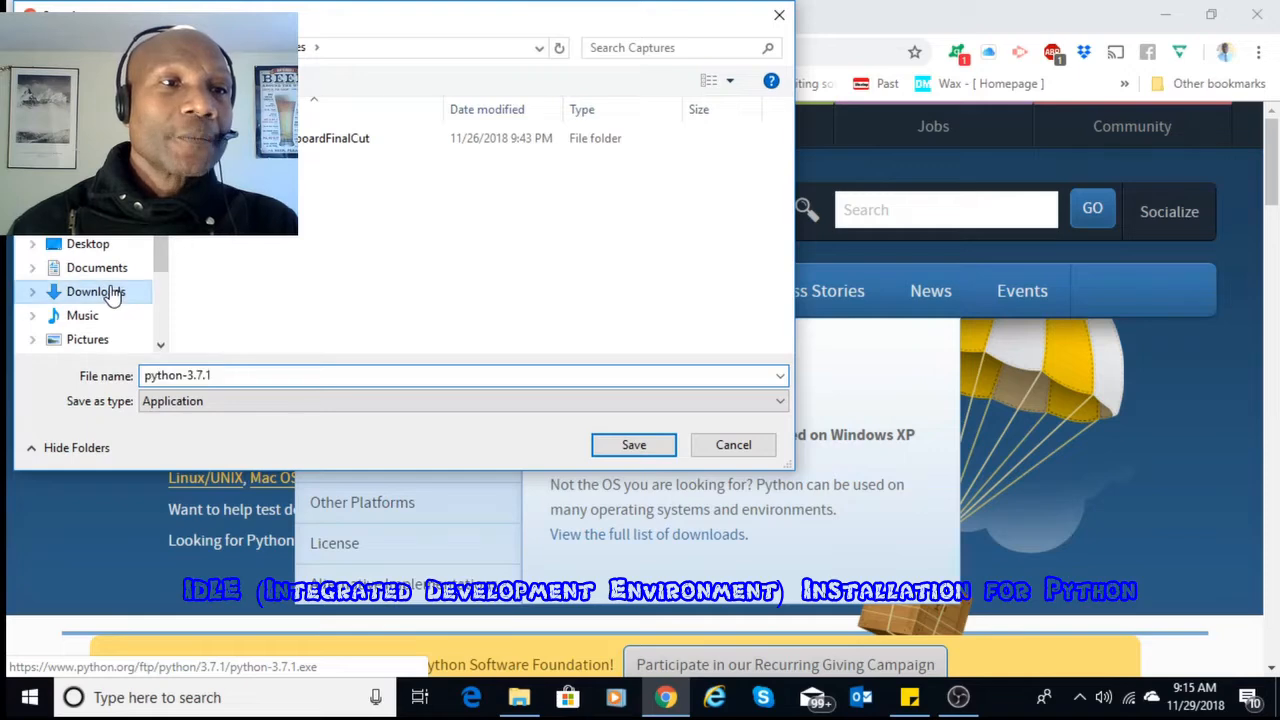
click(633, 452)
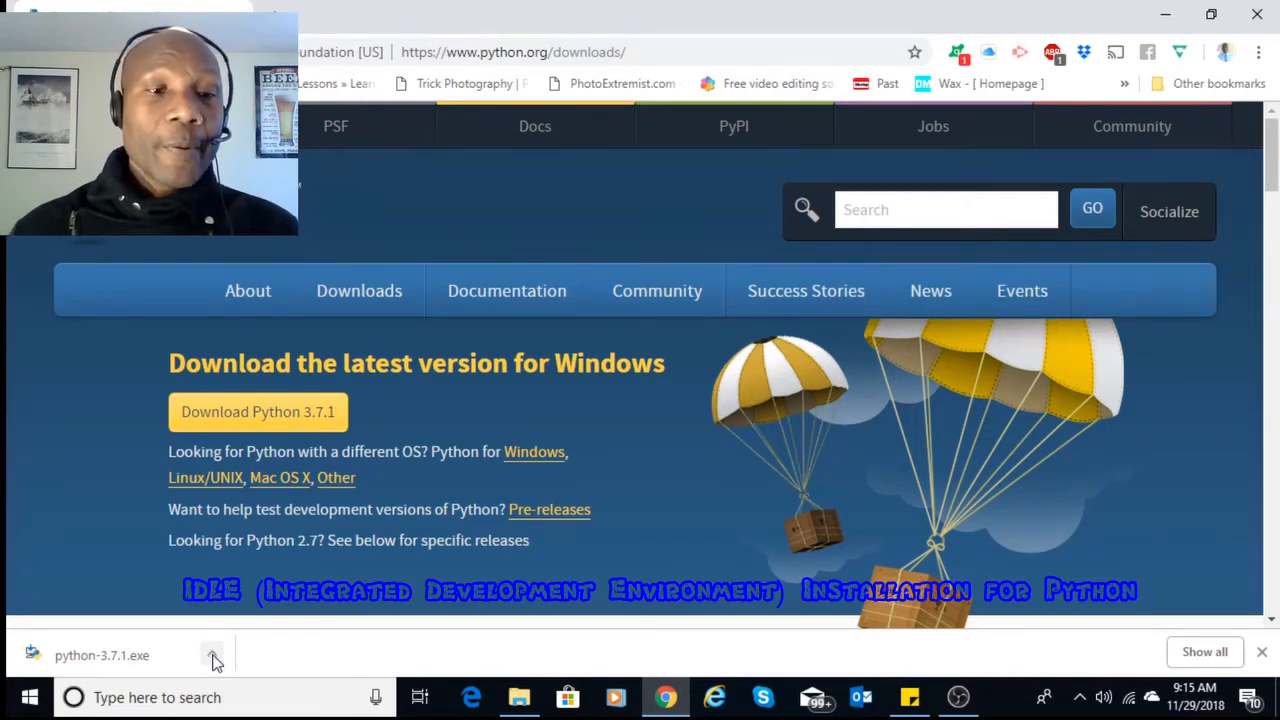
click(213, 656)
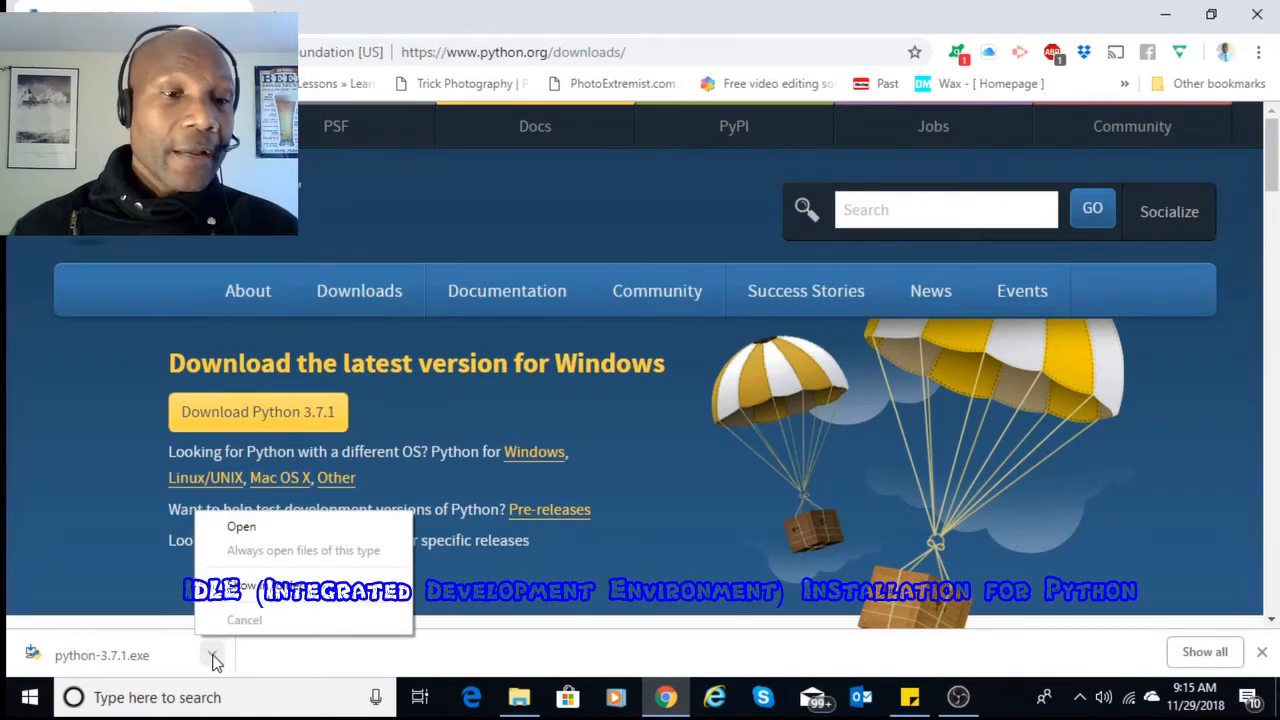
click(243, 527)
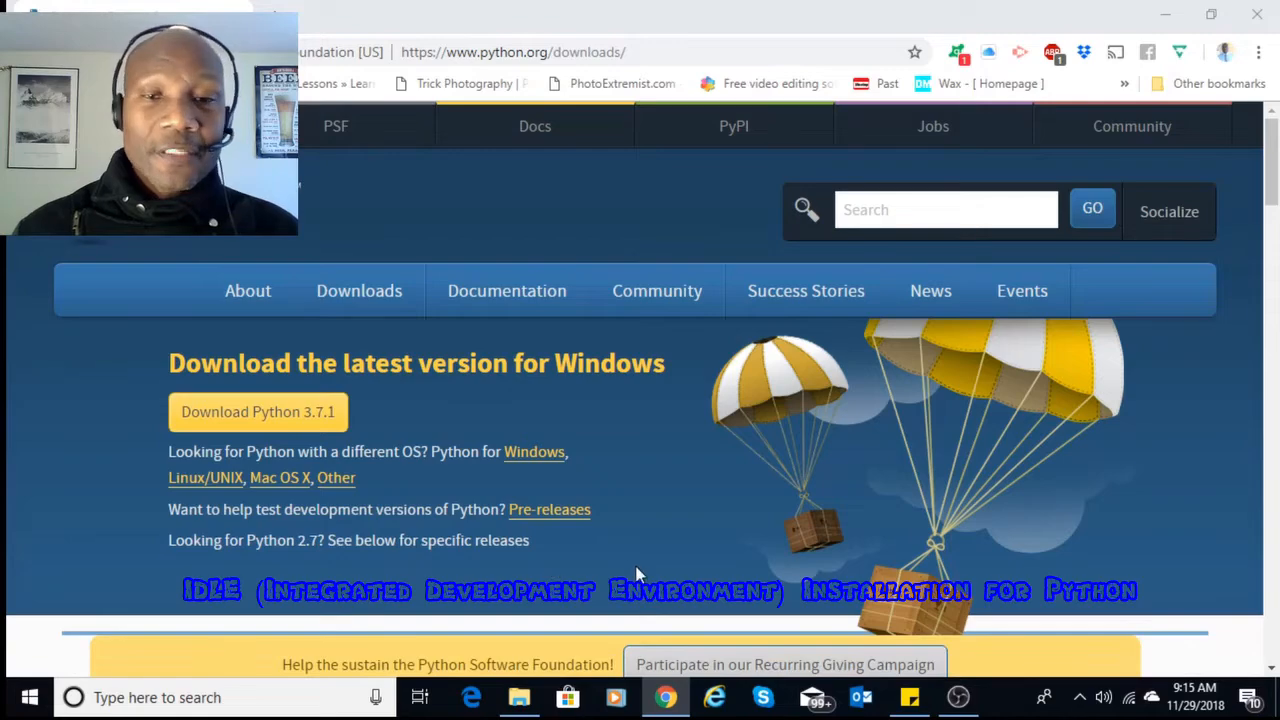
scroll(740, 515, down, 7)
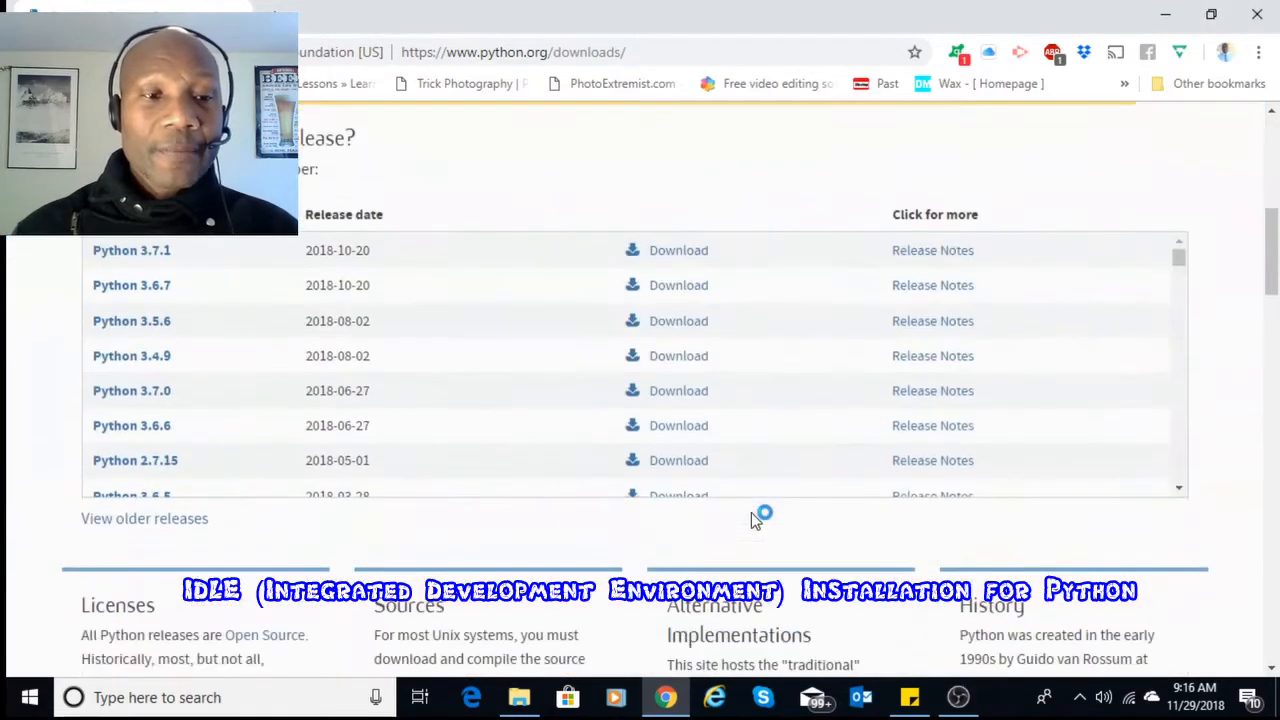
scroll(751, 518, up, 7)
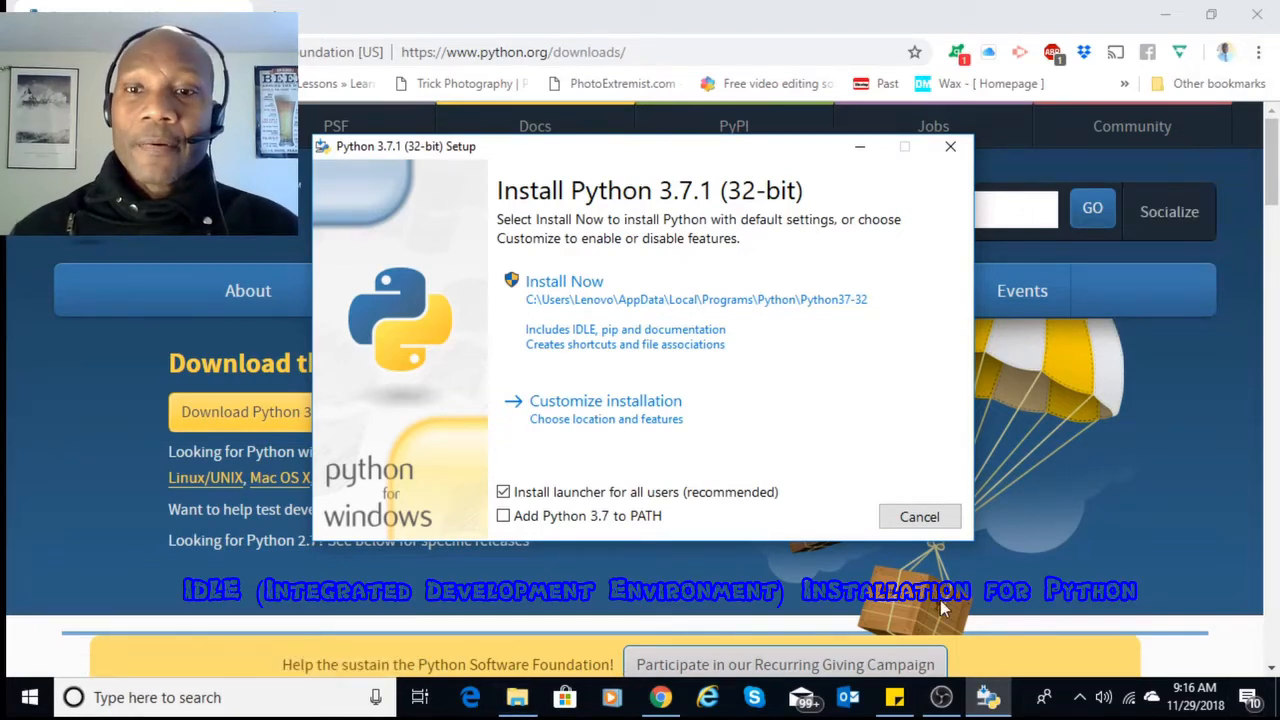
click(918, 517)
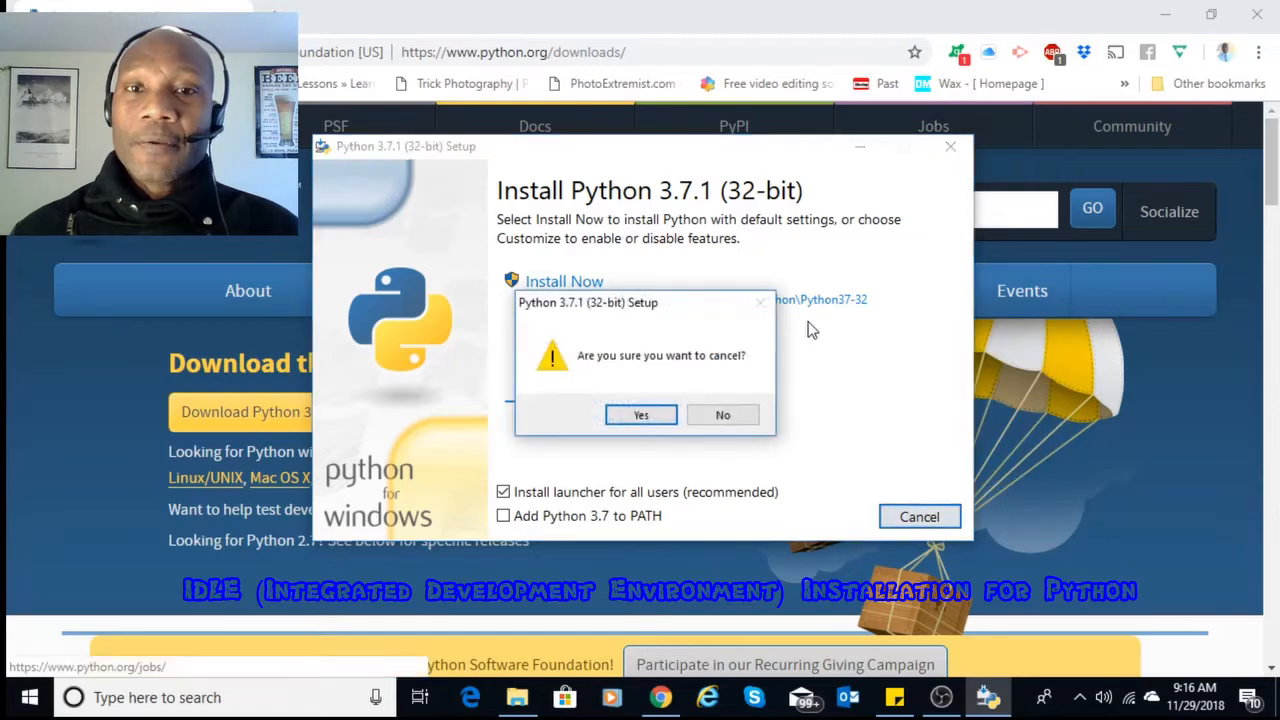
click(642, 416)
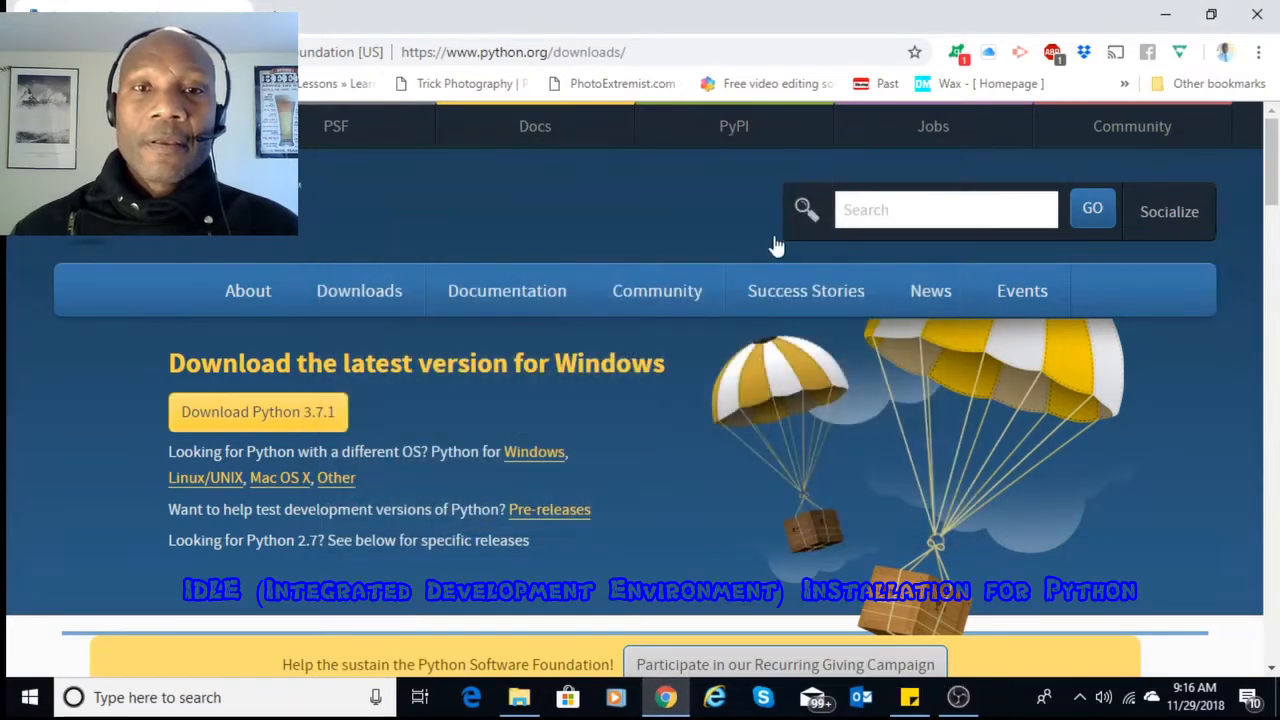
Minimize the browser, the Captures folder and the OBS window to show the desktop.
click(1165, 14)
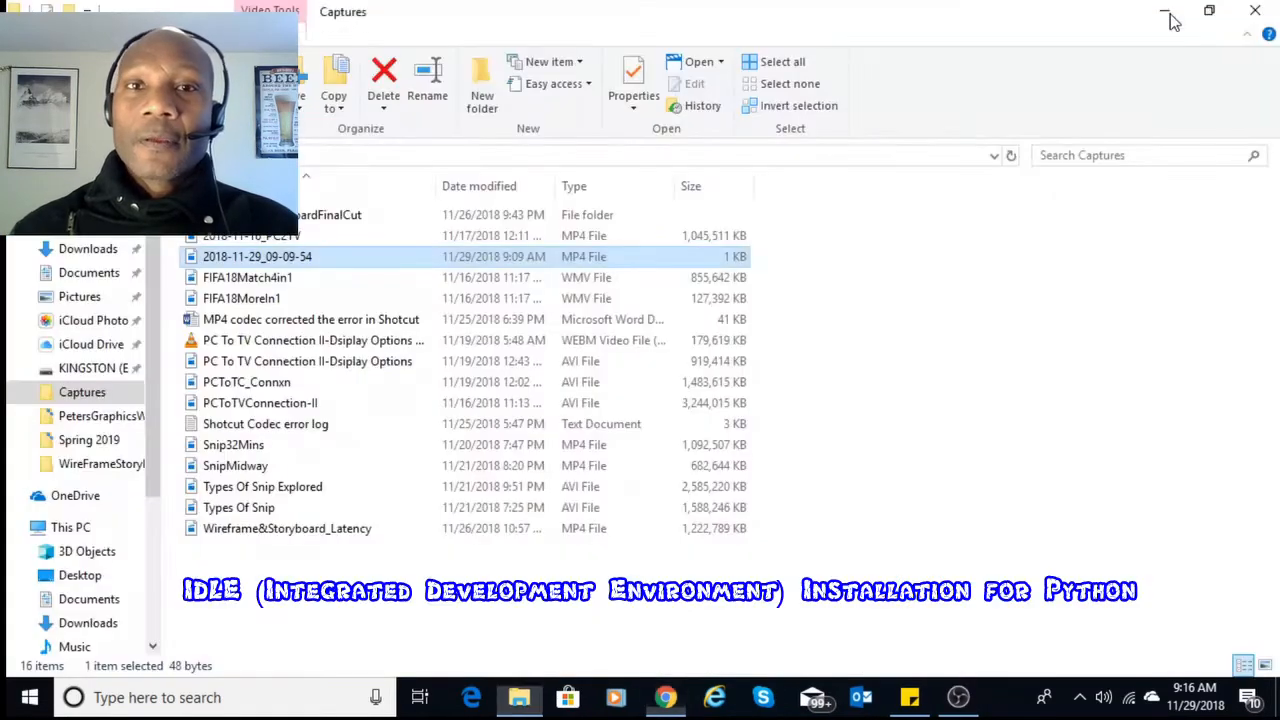
click(1165, 16)
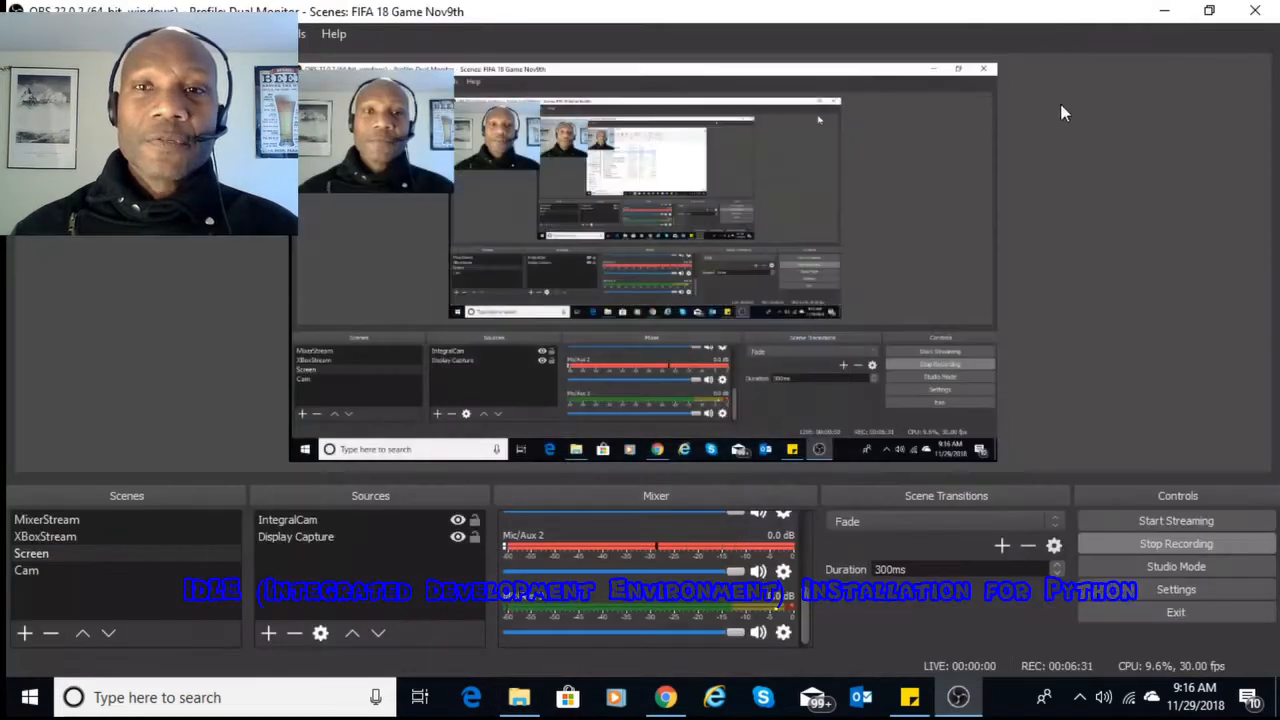
click(1172, 12)
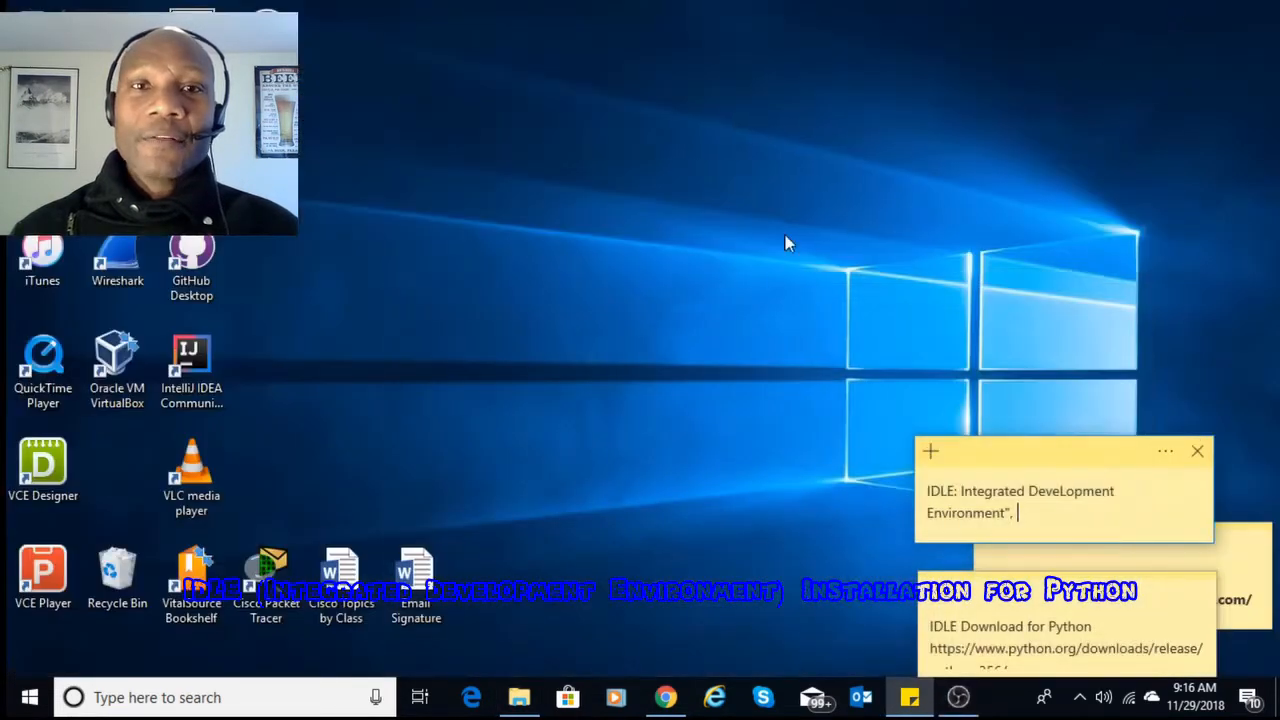
Look through the list of installed apps for the computer's system information tool.
right_click(556, 267)
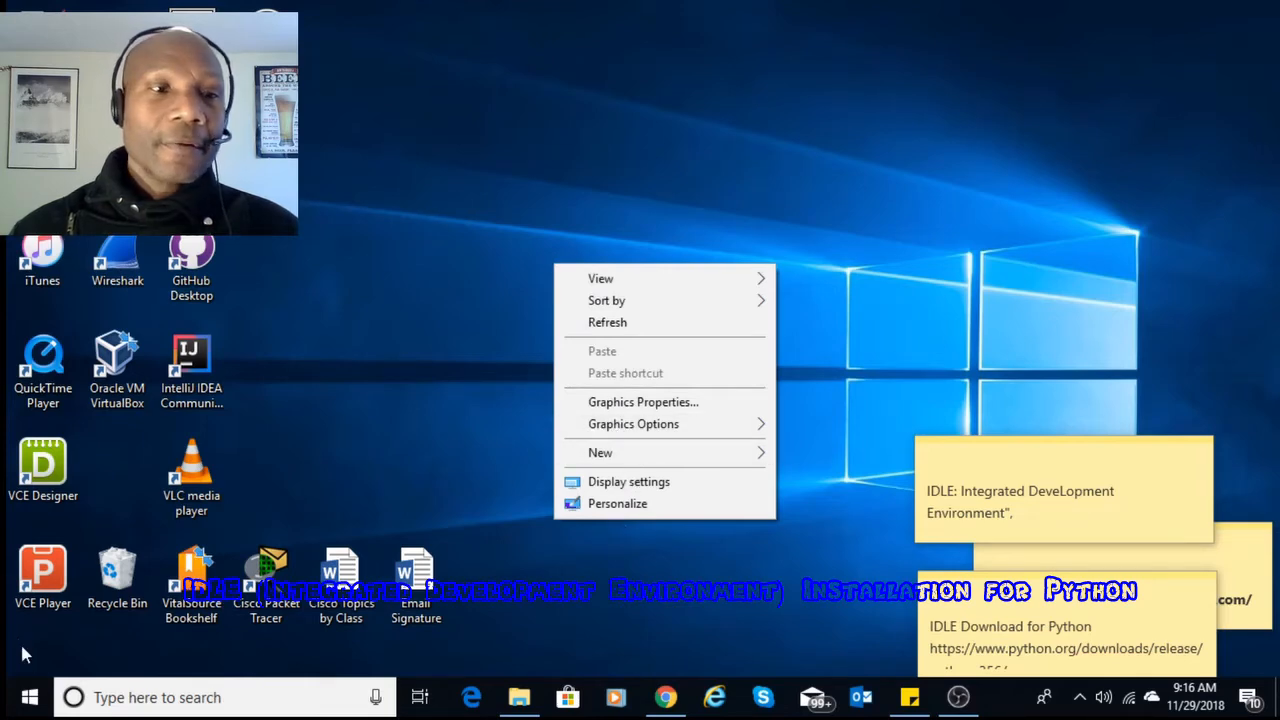
click(30, 697)
click(30, 697)
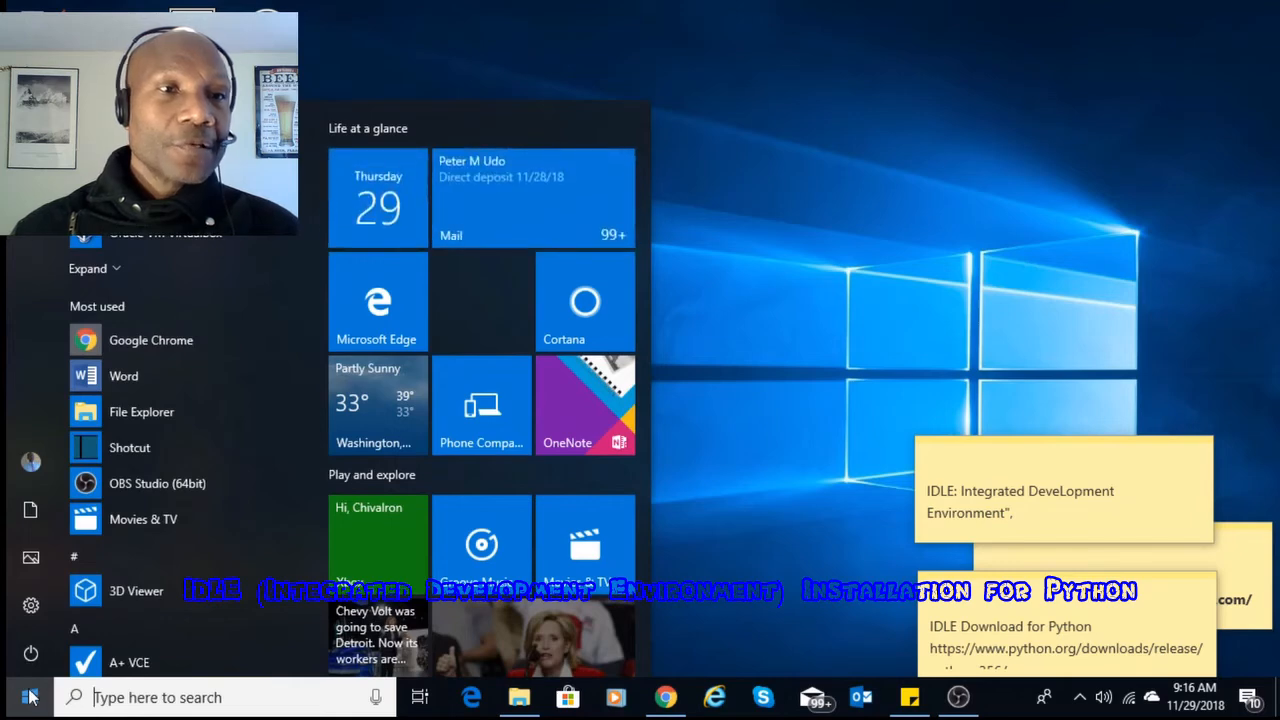
scroll(189, 495, down, 5)
scroll(225, 505, down, 10)
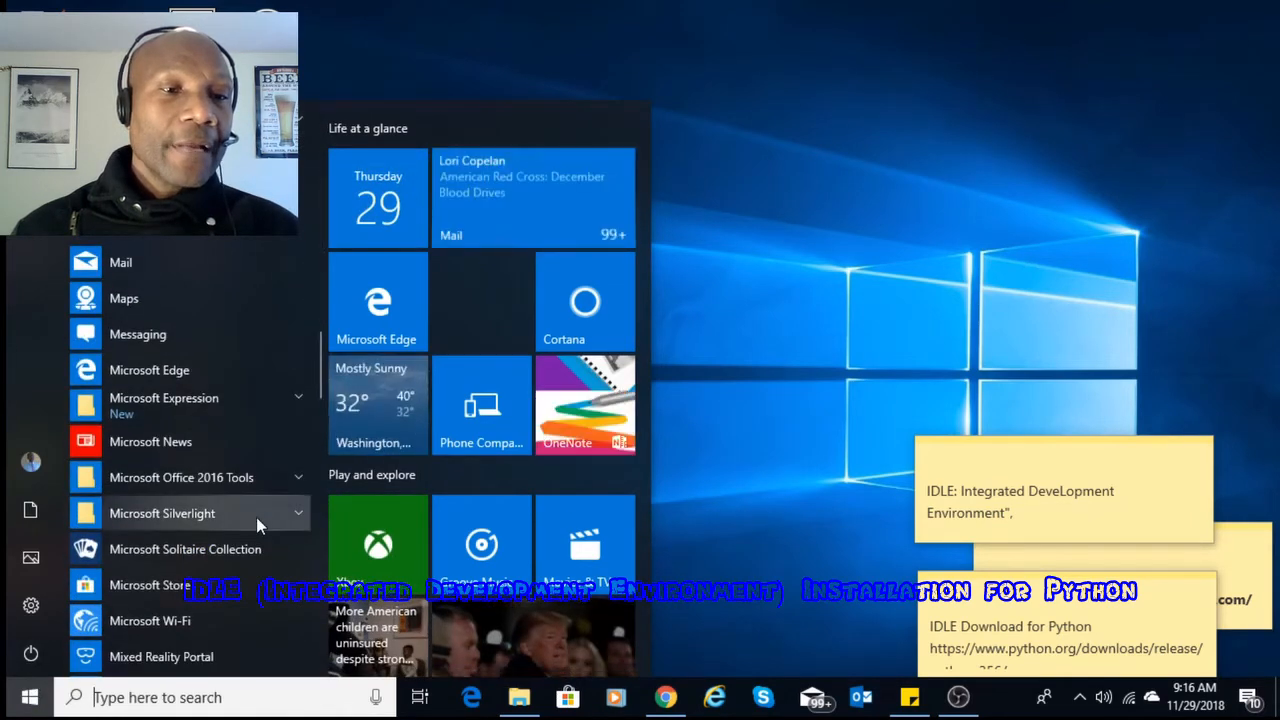
scroll(256, 517, down, 8)
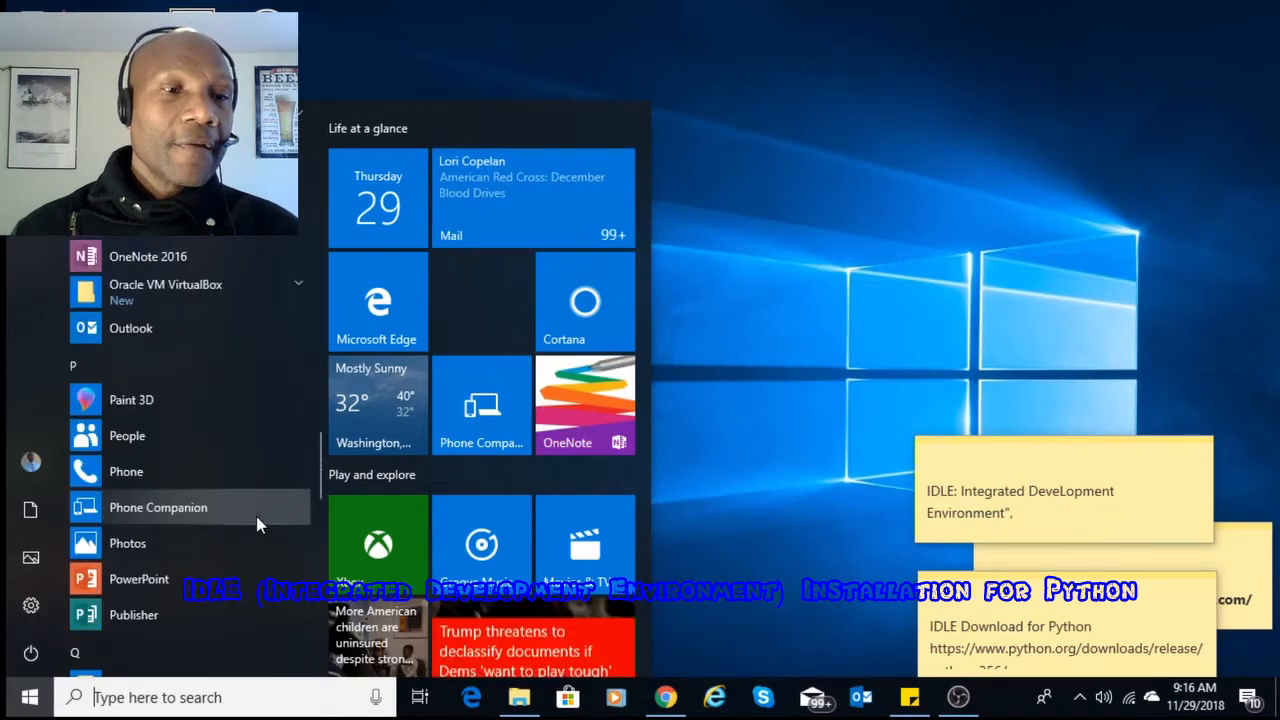
scroll(256, 517, down, 5)
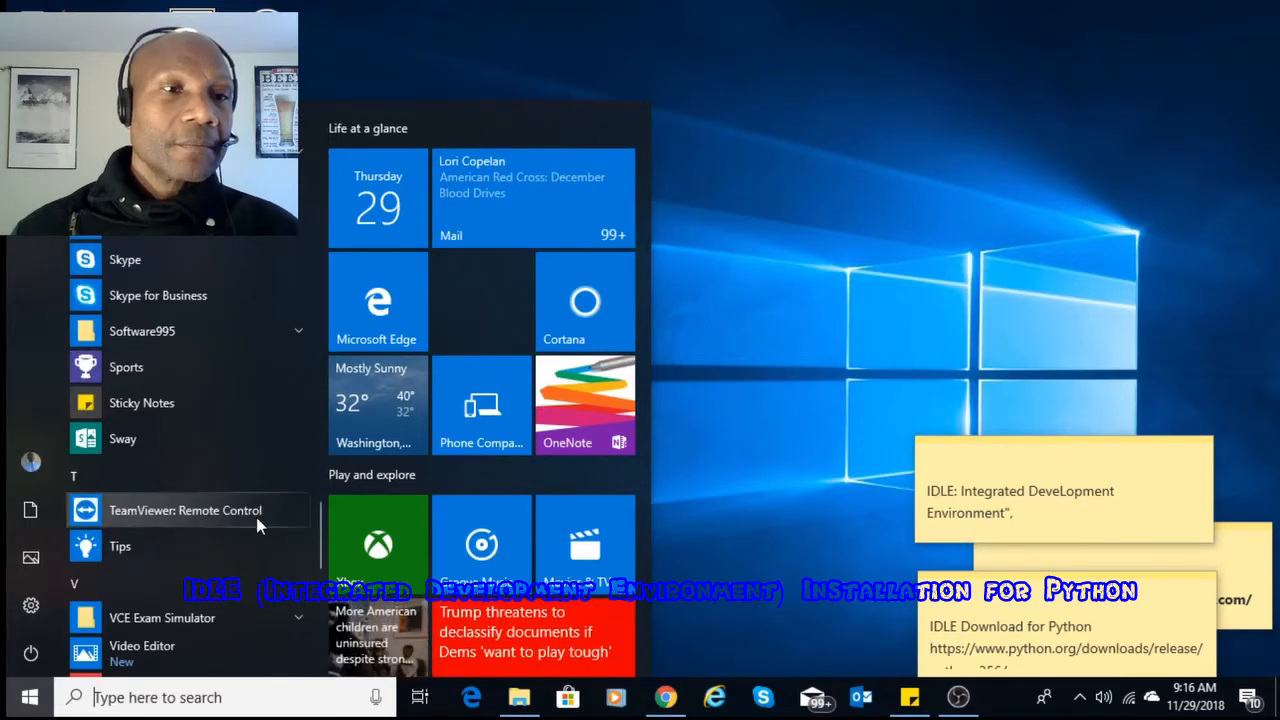
scroll(256, 517, down, 2)
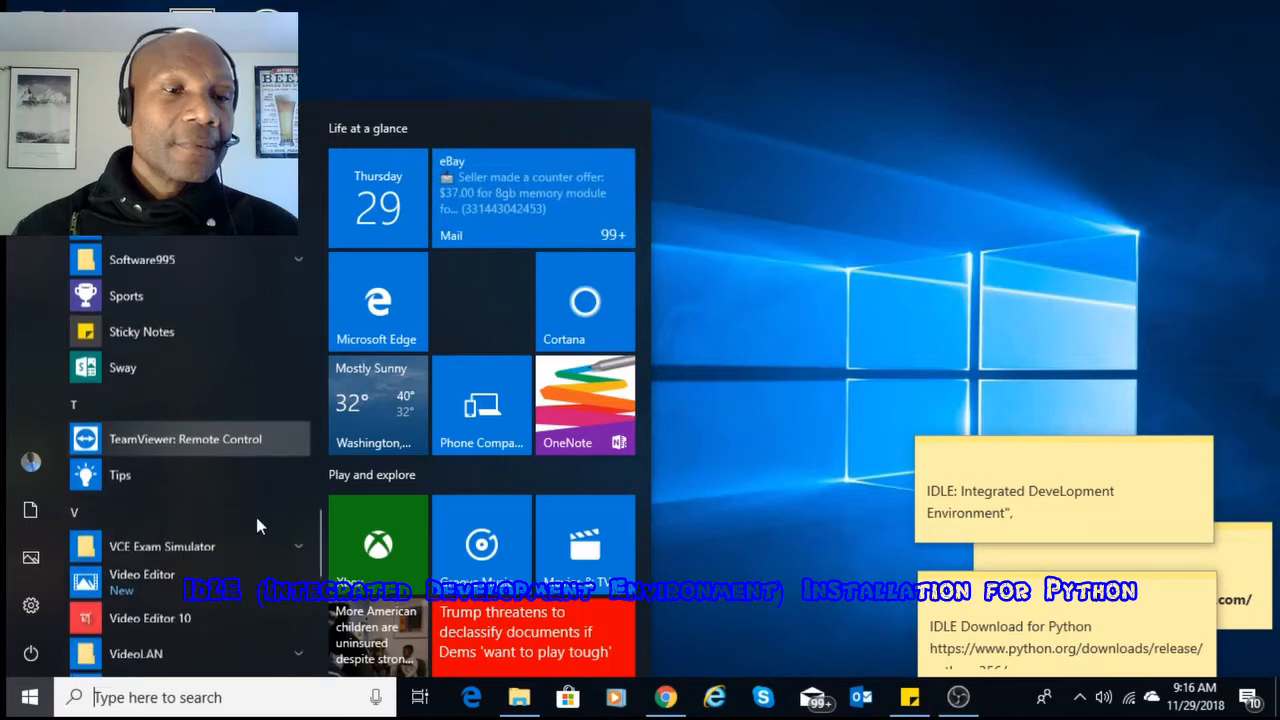
scroll(256, 517, down, 5)
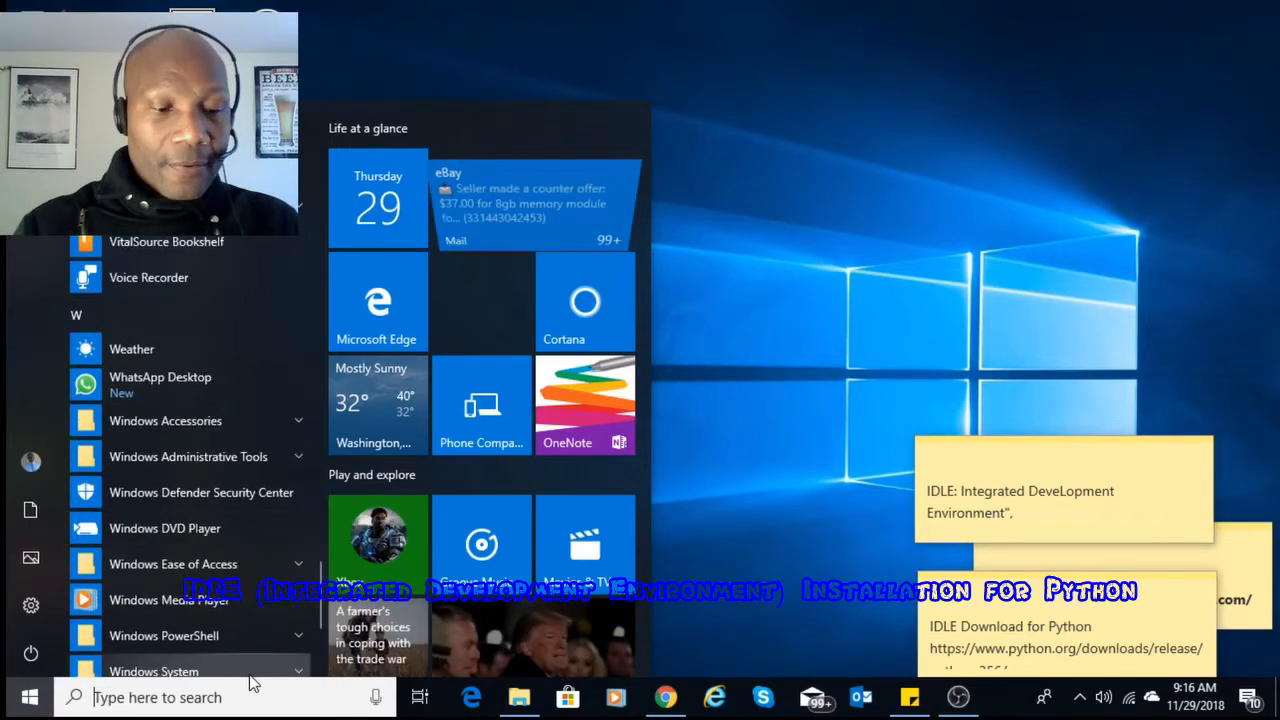
Search for "syst" to open System Information, check the System Type entry, and close the window.
text(syst)
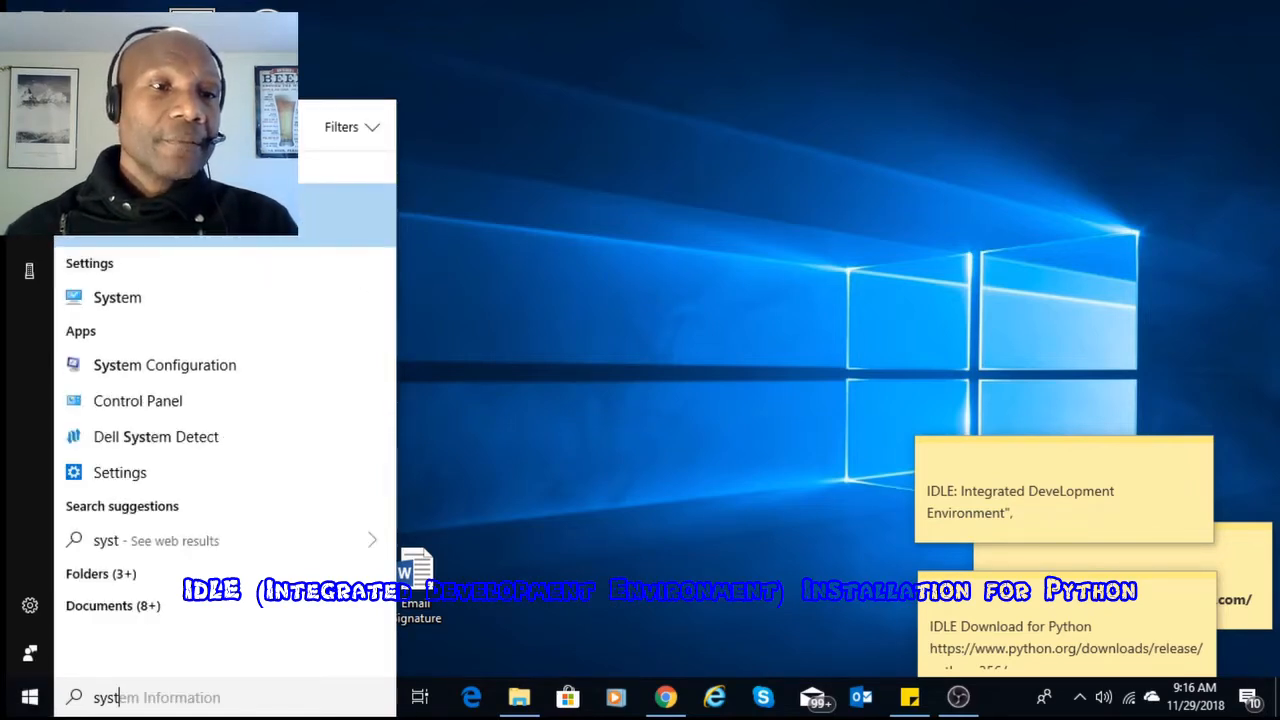
key(Return)
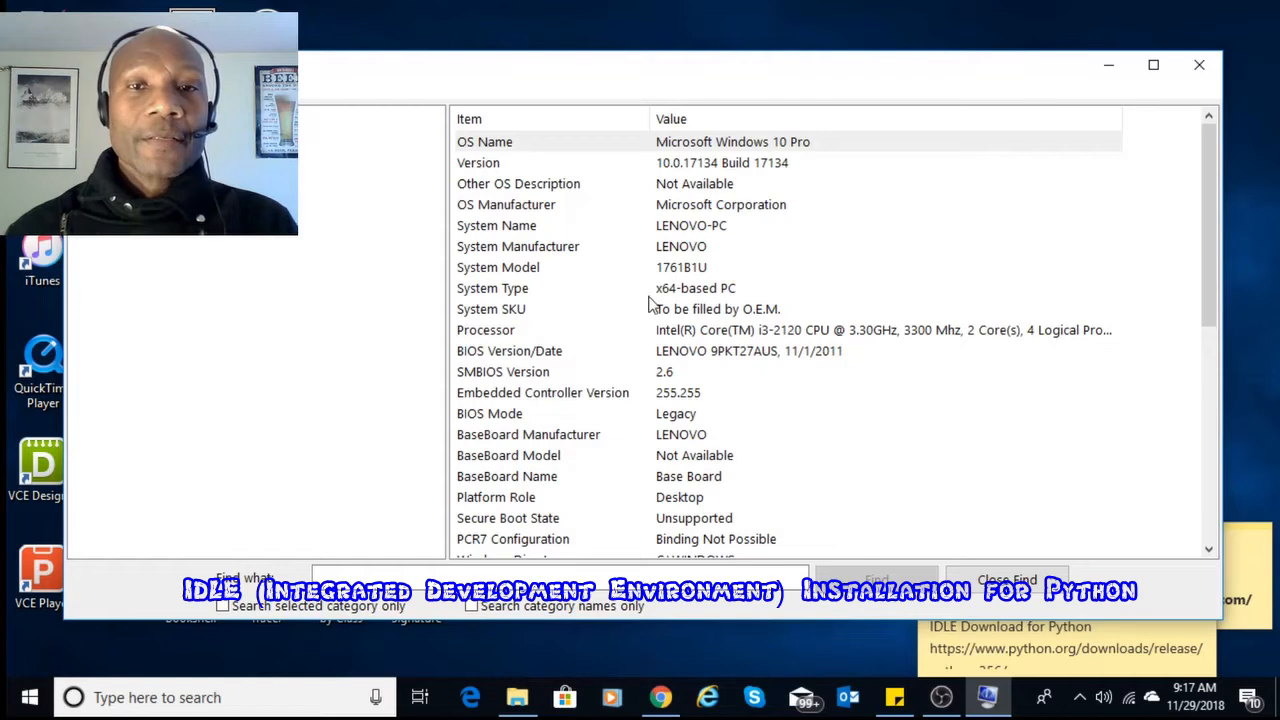
click(762, 288)
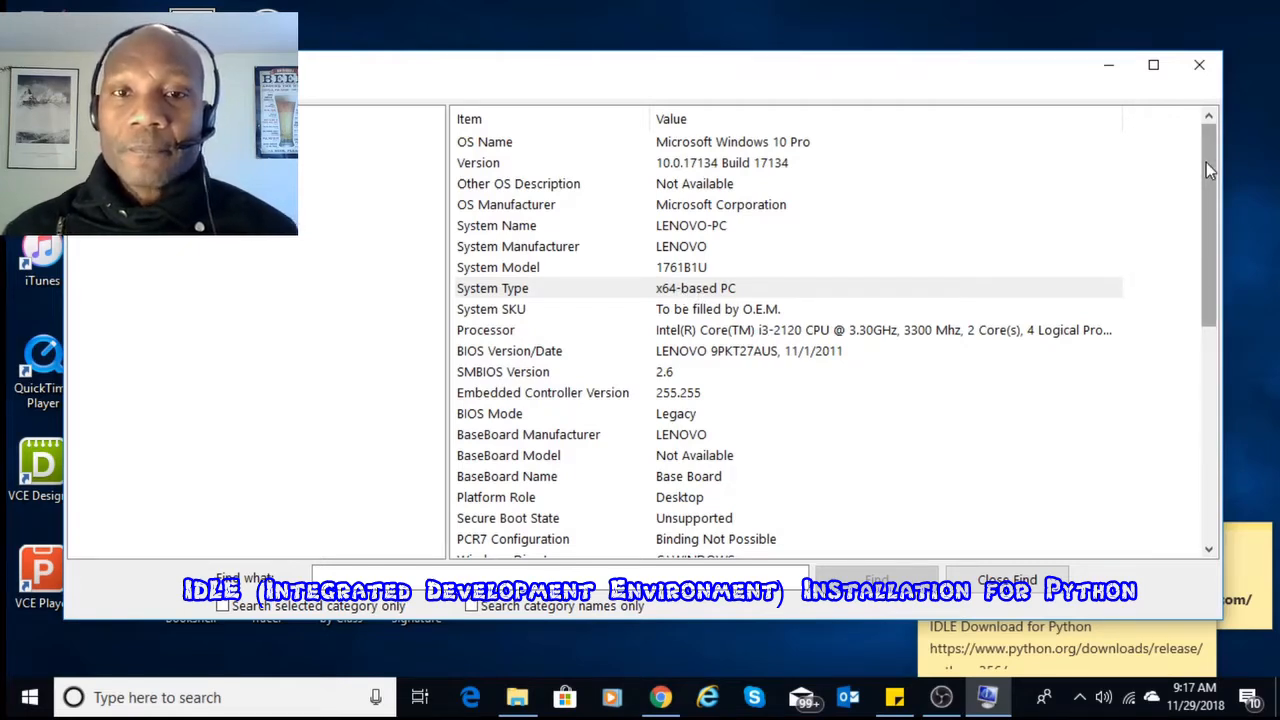
click(1199, 64)
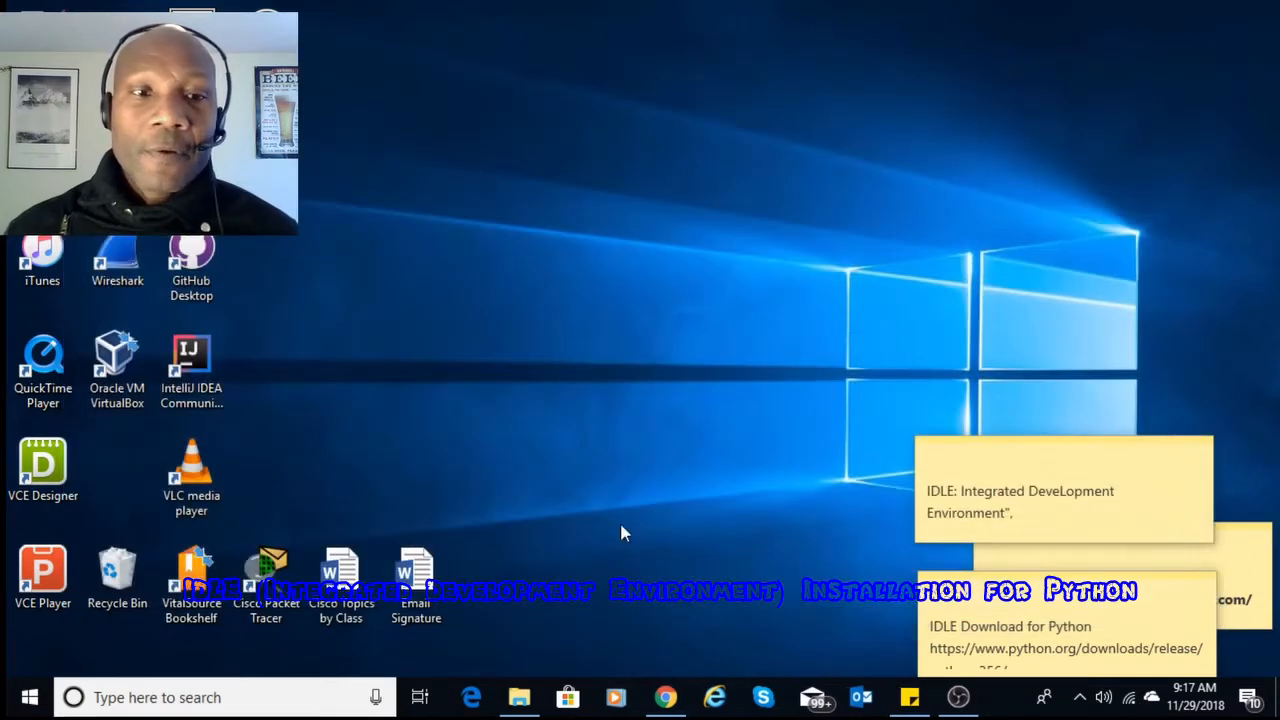
Switch to Chrome, open python.org's list of Python releases for Windows, and look through the available installers.
click(665, 697)
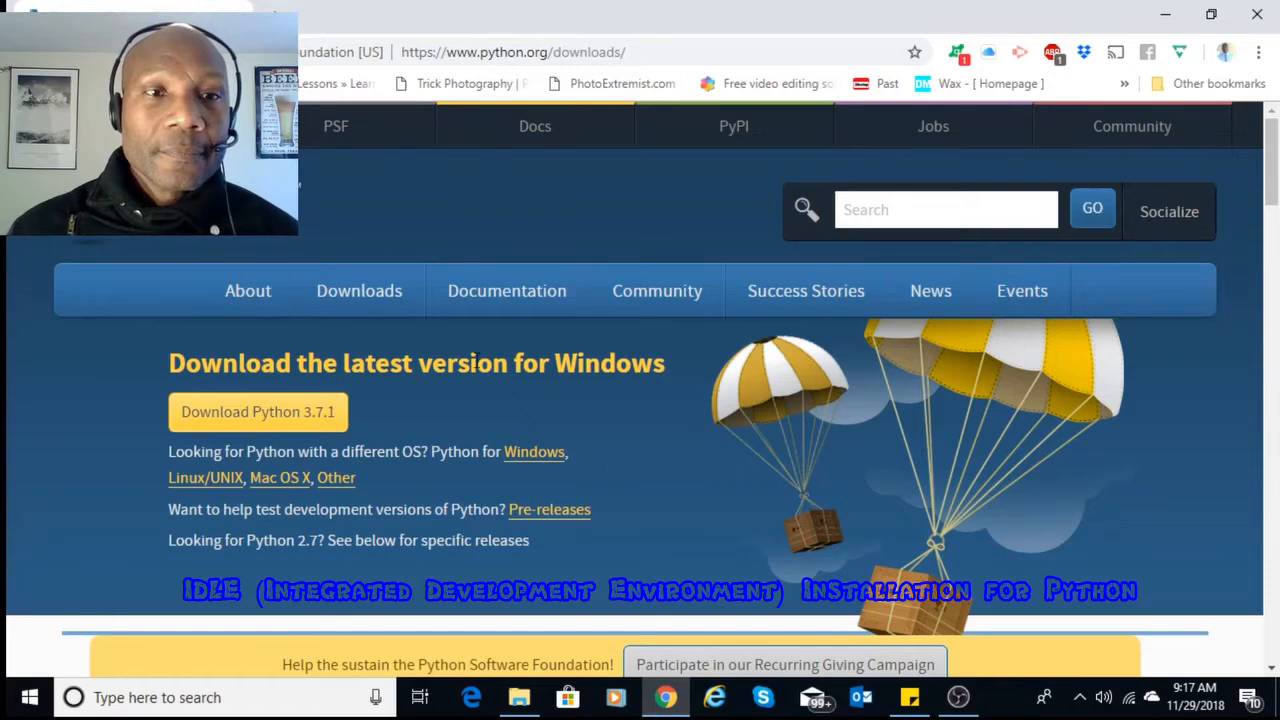
mouse_move(302, 298)
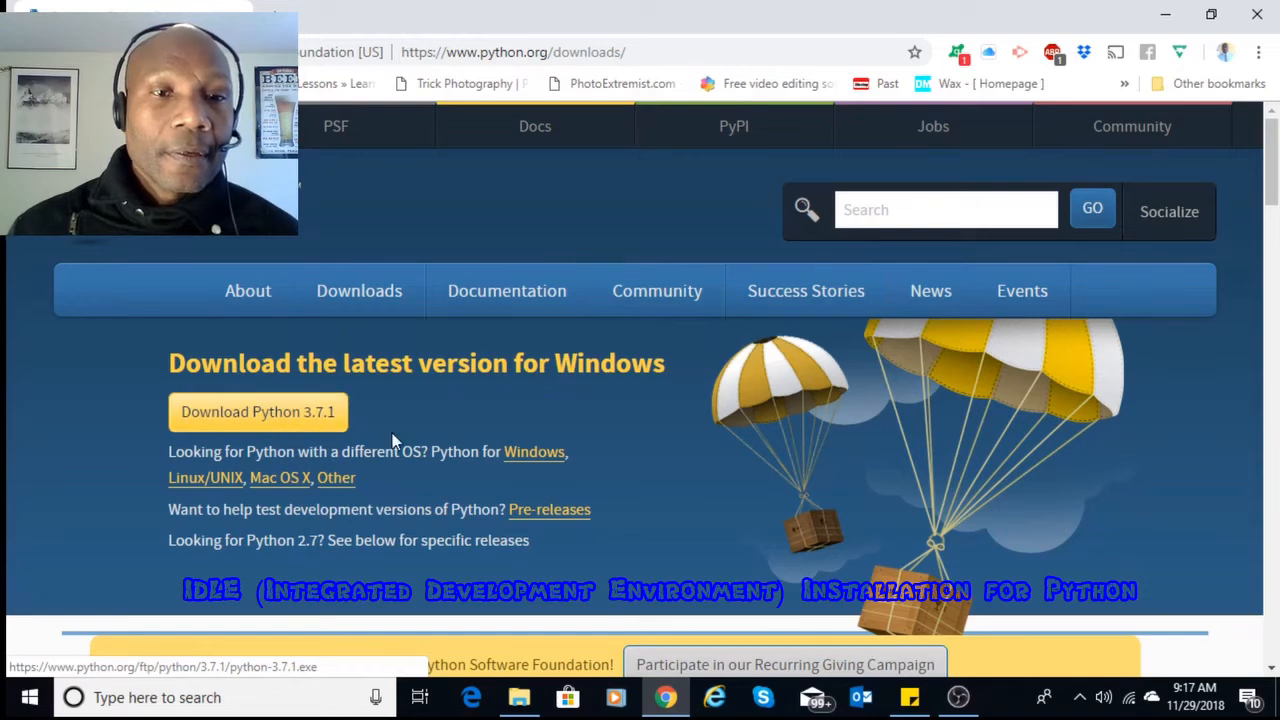
click(543, 456)
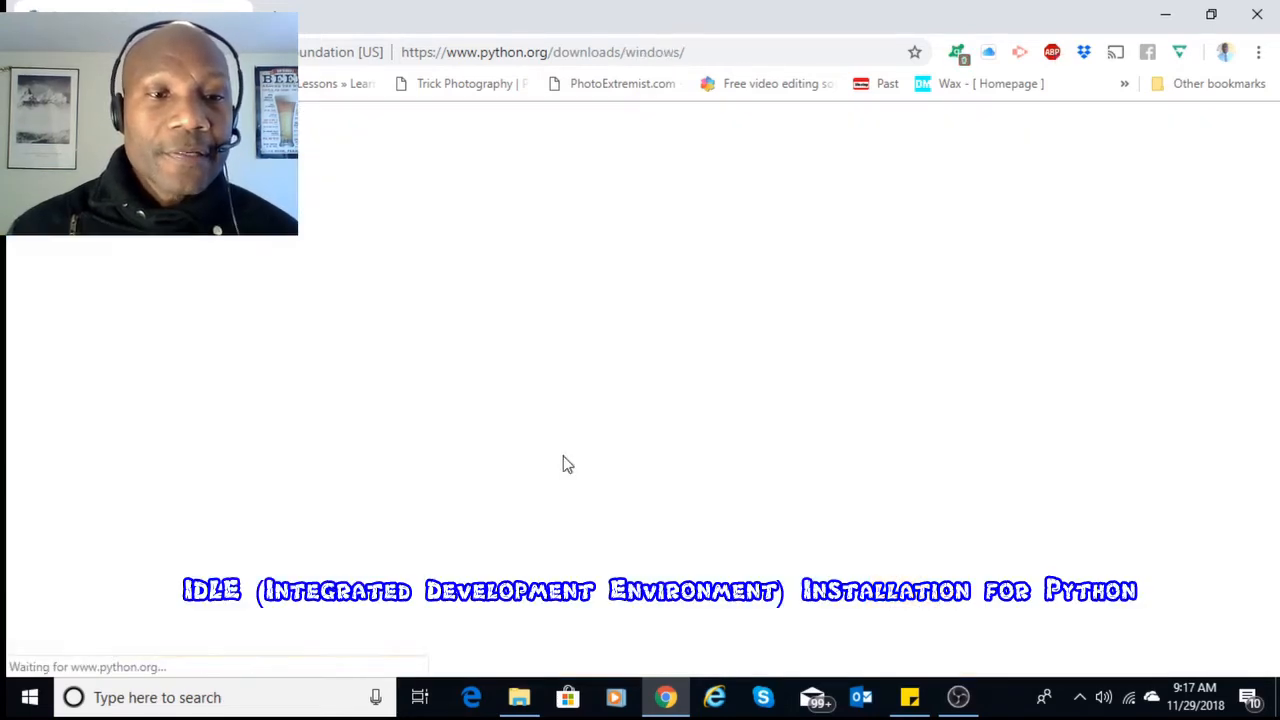
scroll(571, 466, down, 1)
scroll(579, 466, down, 1)
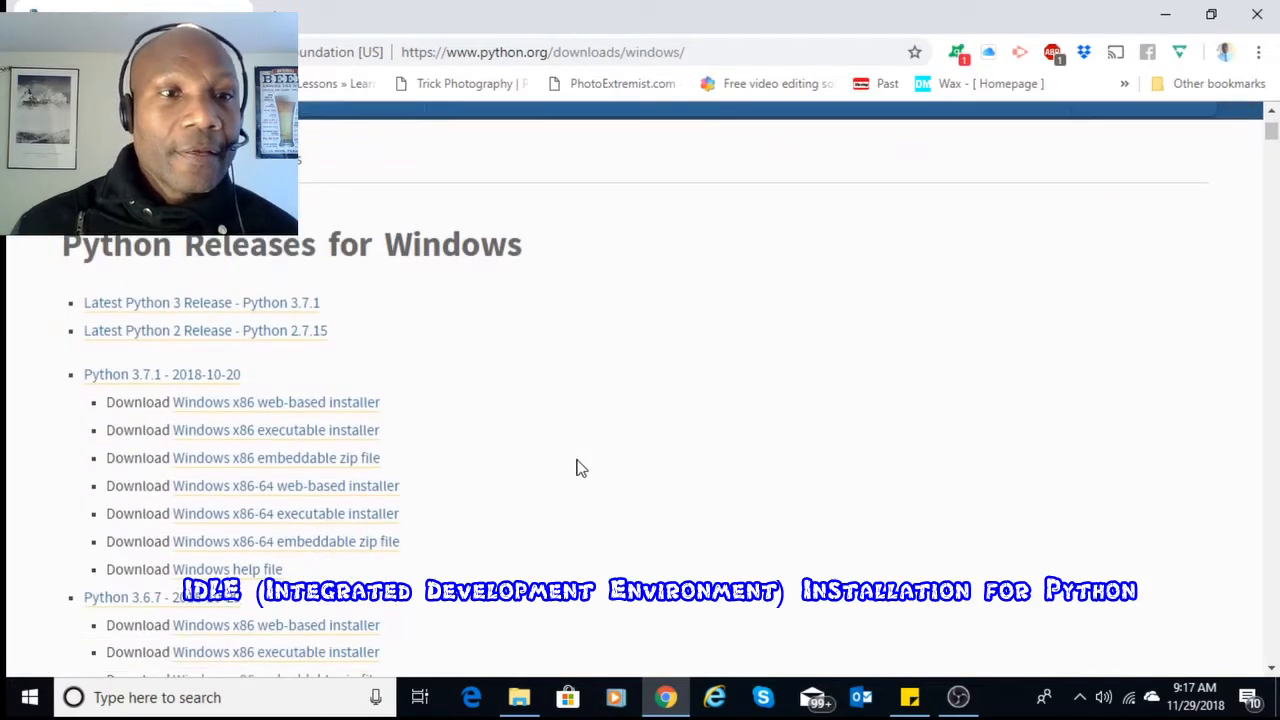
scroll(580, 467, down, 5)
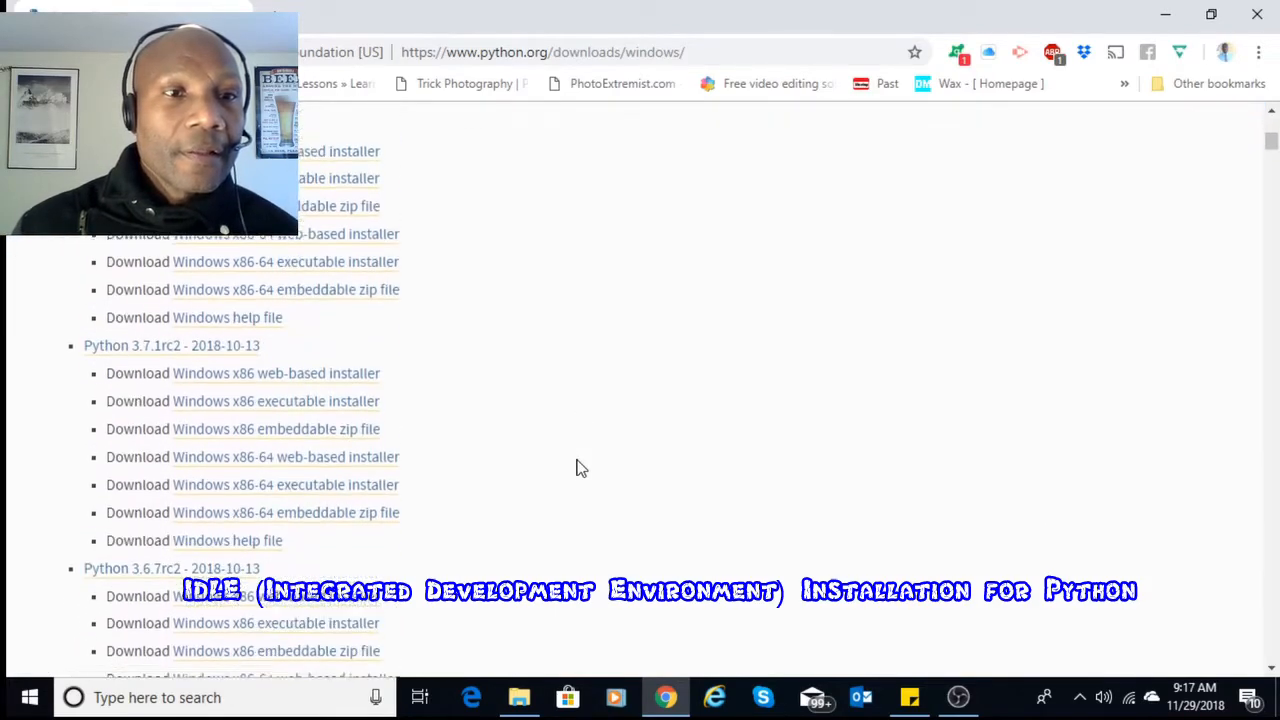
scroll(580, 467, up, 3)
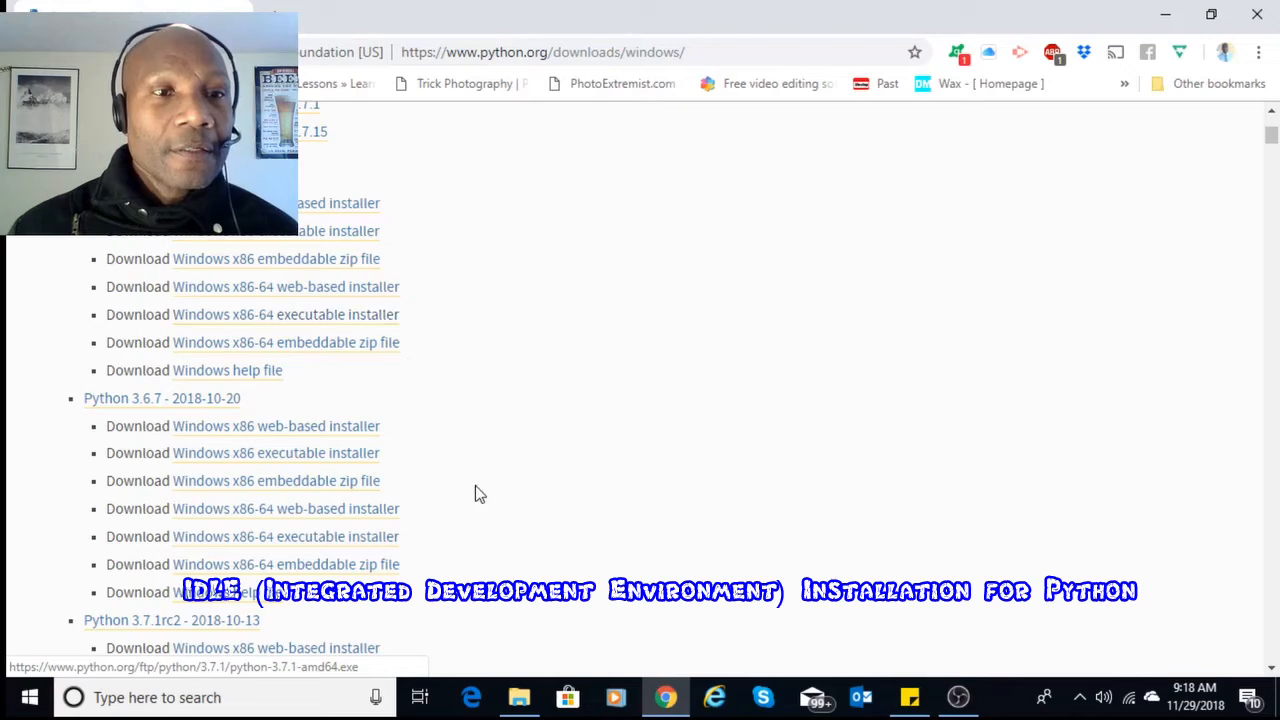
scroll(582, 411, up, 4)
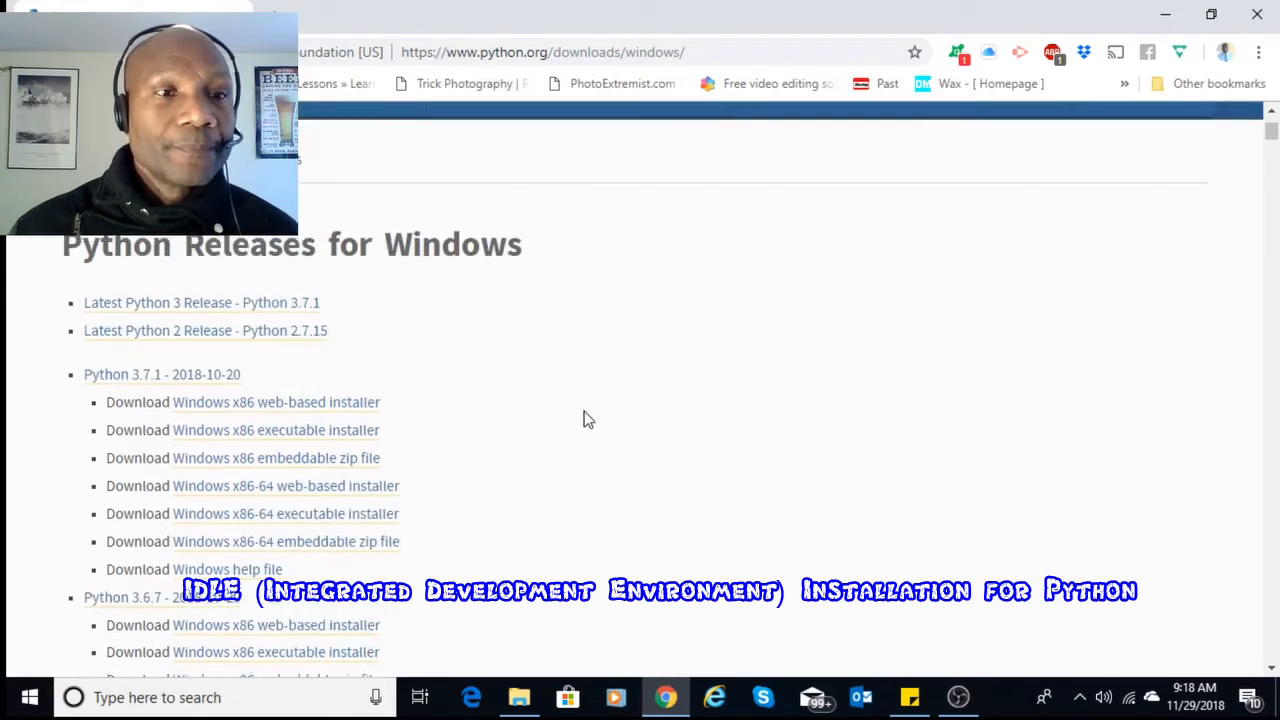
scroll(584, 411, down, 1)
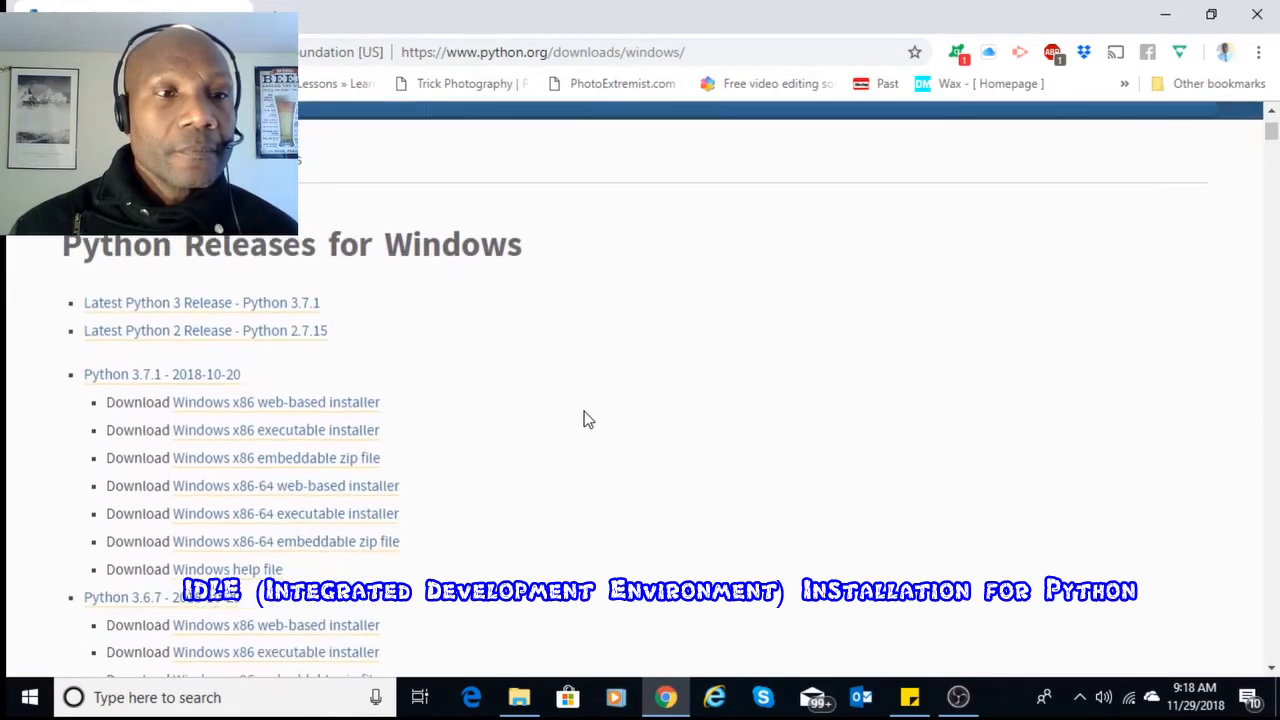
Open the latest Python 3 release page and download the Windows x86-64 executable installer as python-3.7.1-amd64 to the Downloads folder.
click(226, 315)
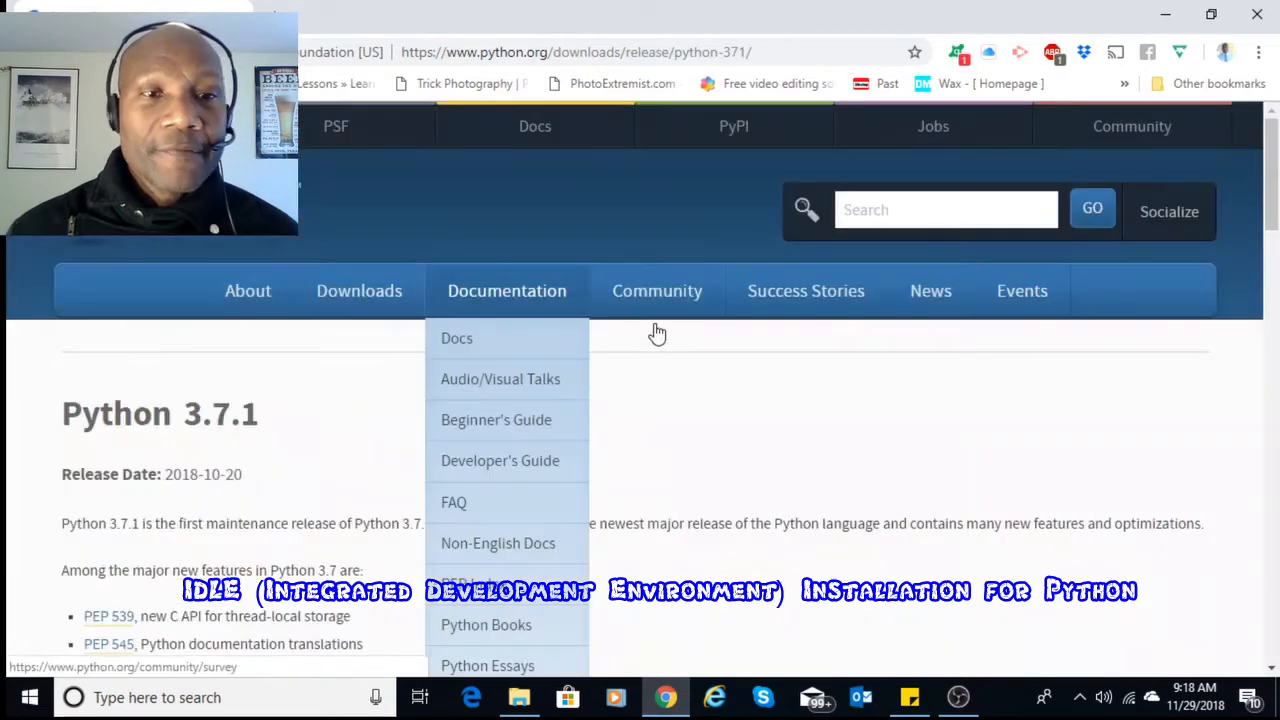
scroll(785, 480, down, 3)
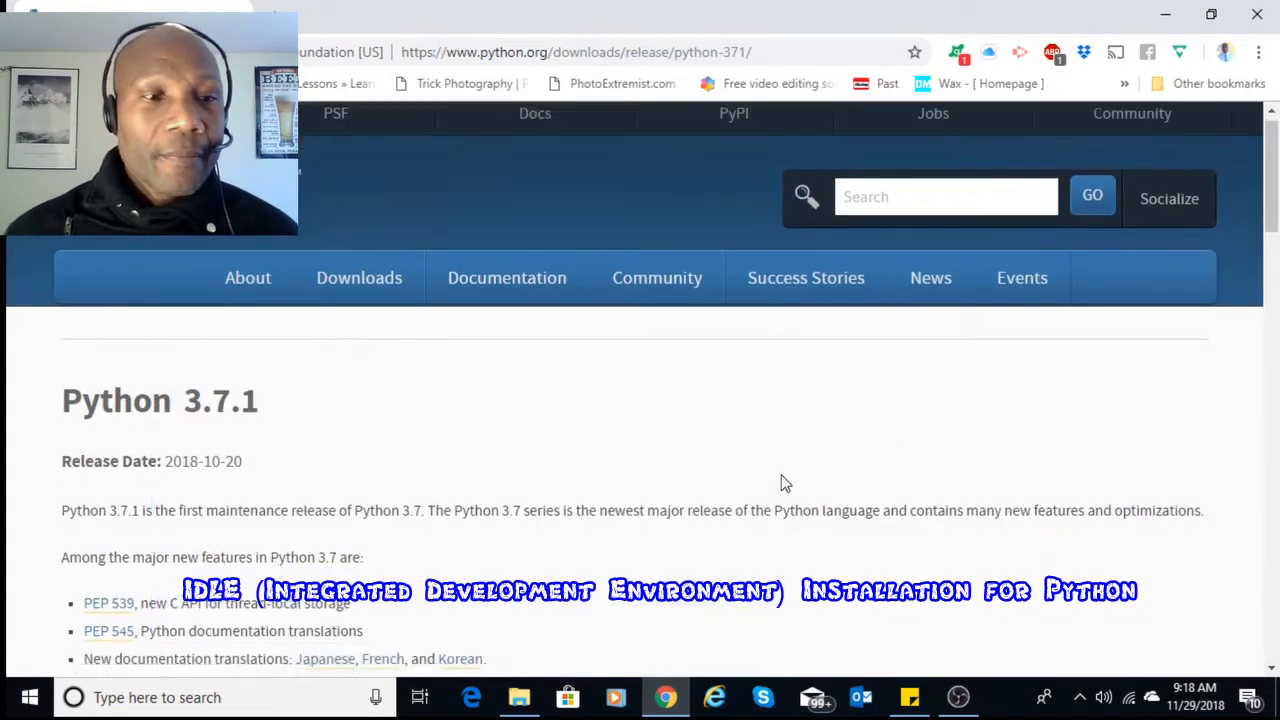
scroll(785, 480, down, 6)
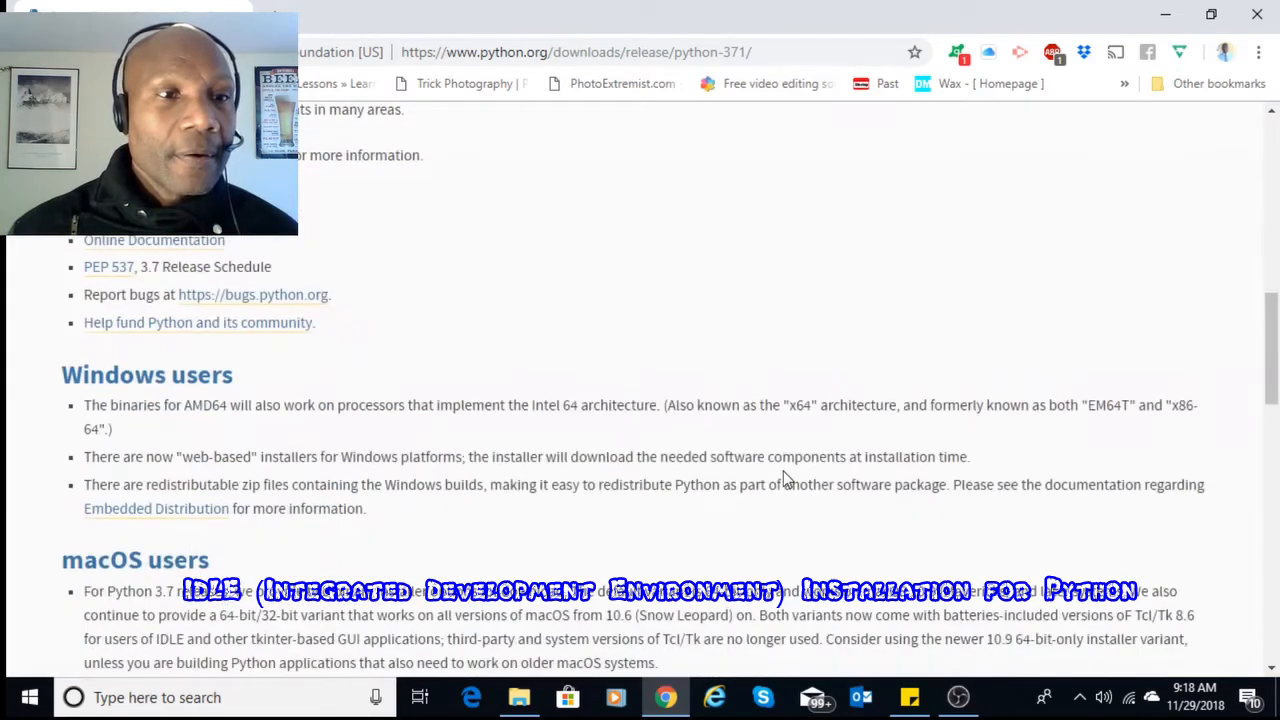
scroll(784, 471, down, 5)
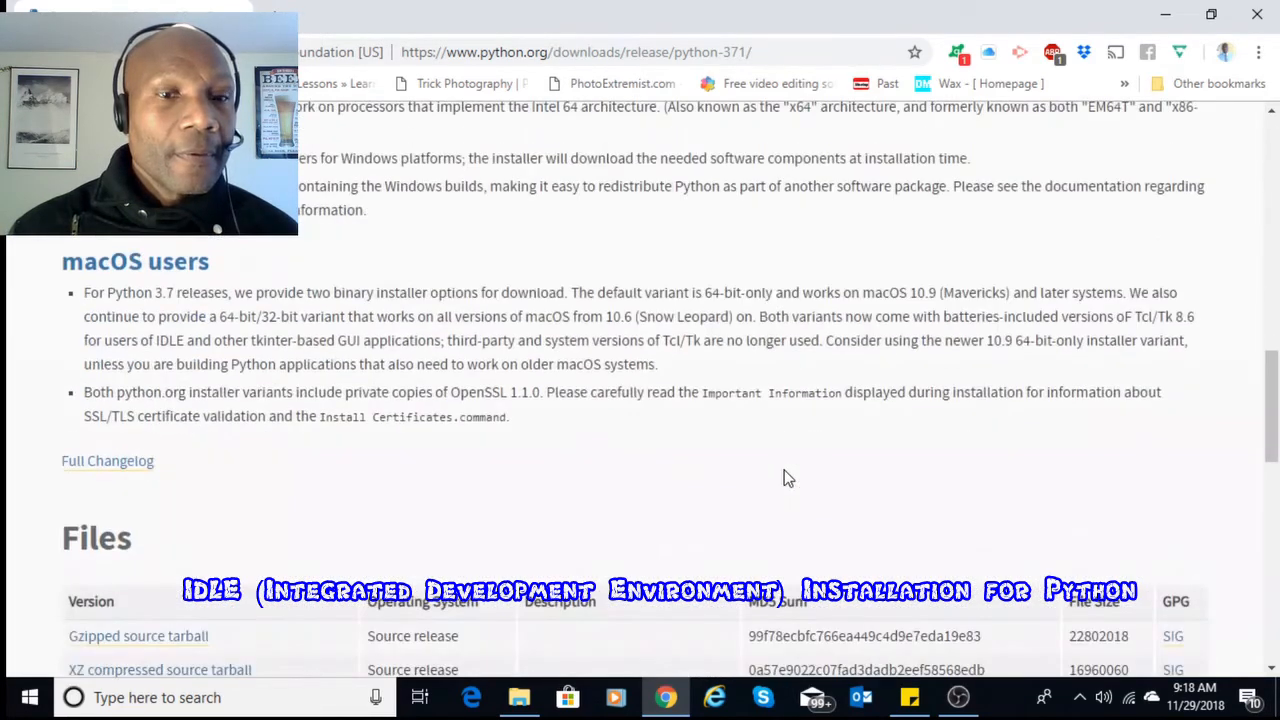
scroll(787, 470, down, 2)
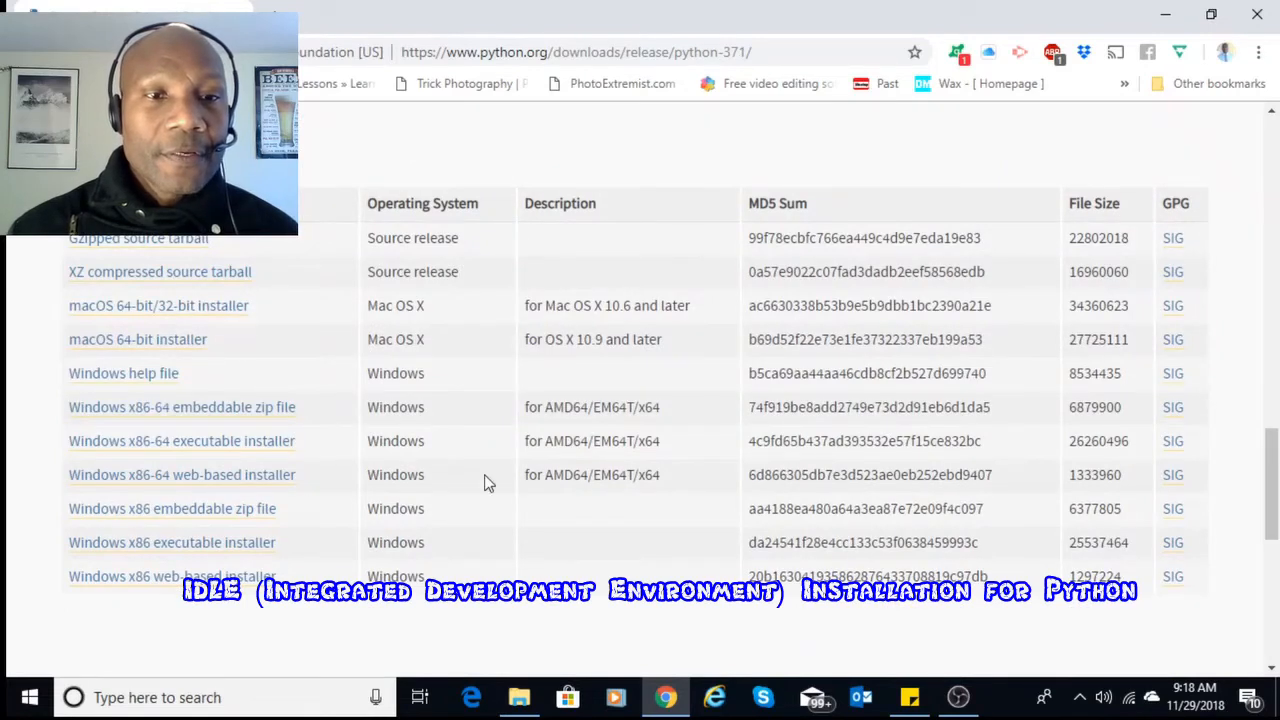
click(202, 452)
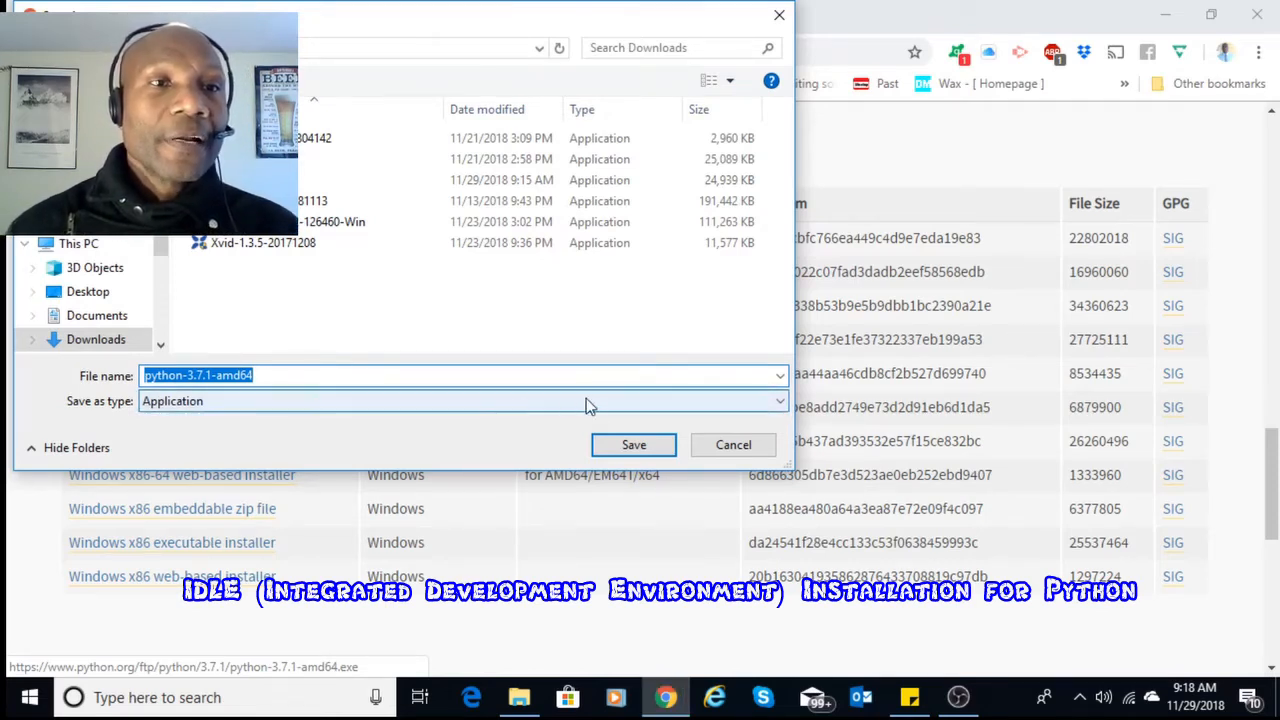
click(634, 445)
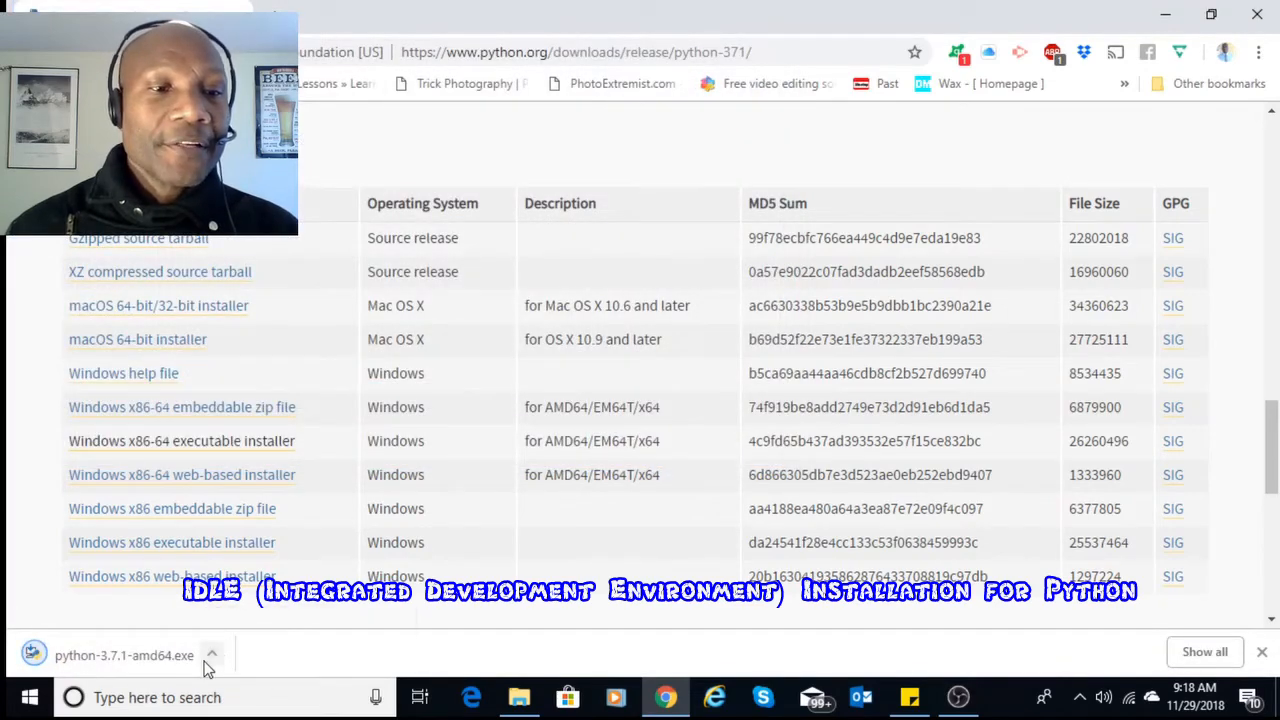
Run the downloaded python-3.7.1-amd64.exe, install Python 3.7.1 (64-bit) with the default settings, and close the setup.
click(213, 653)
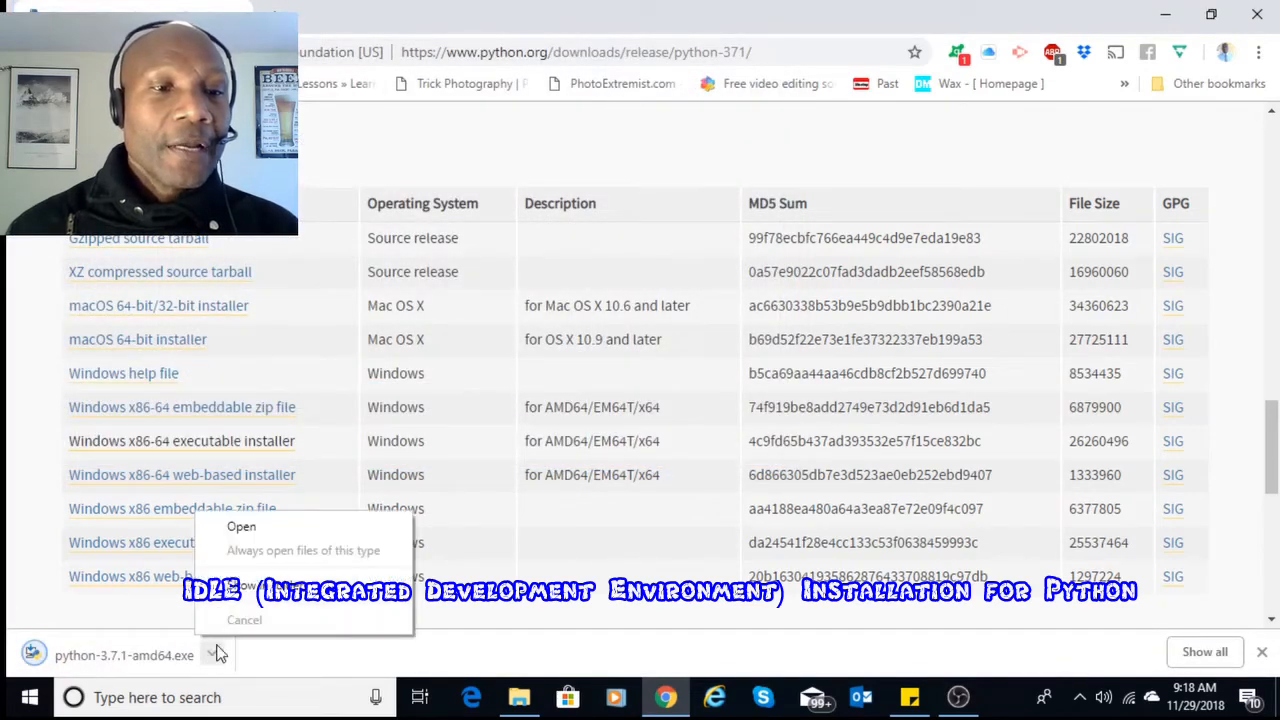
click(250, 533)
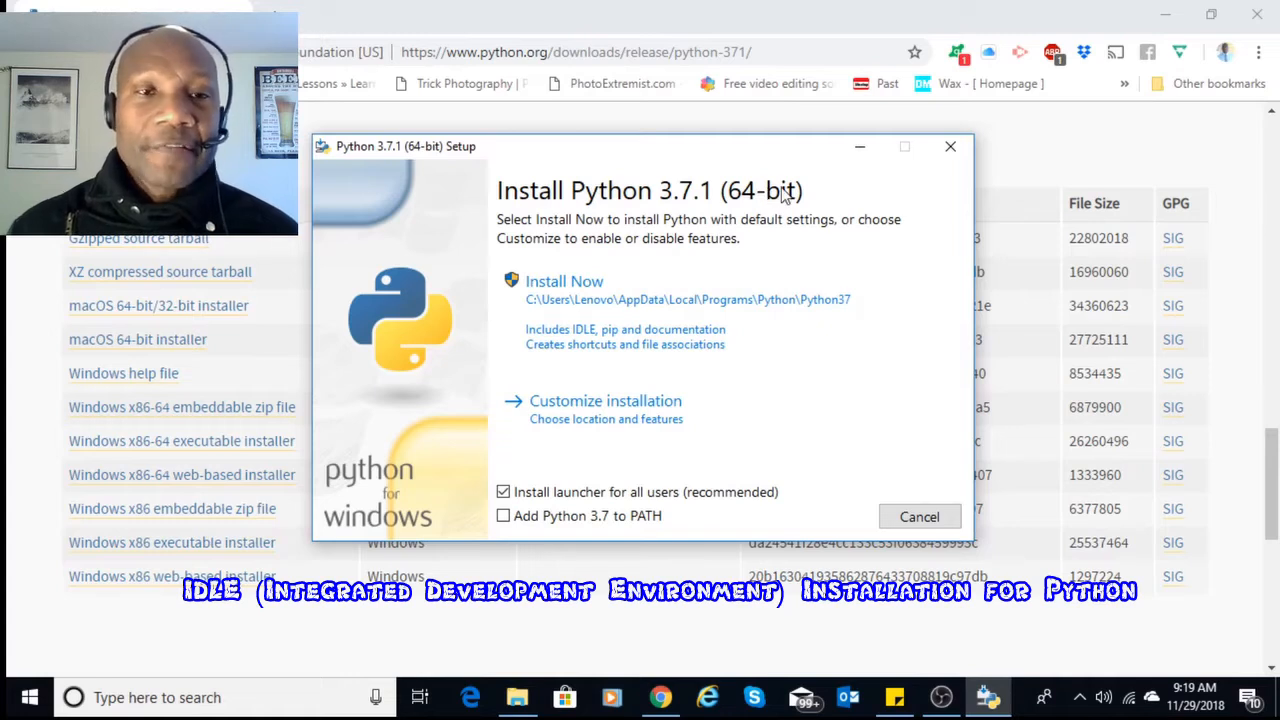
click(589, 299)
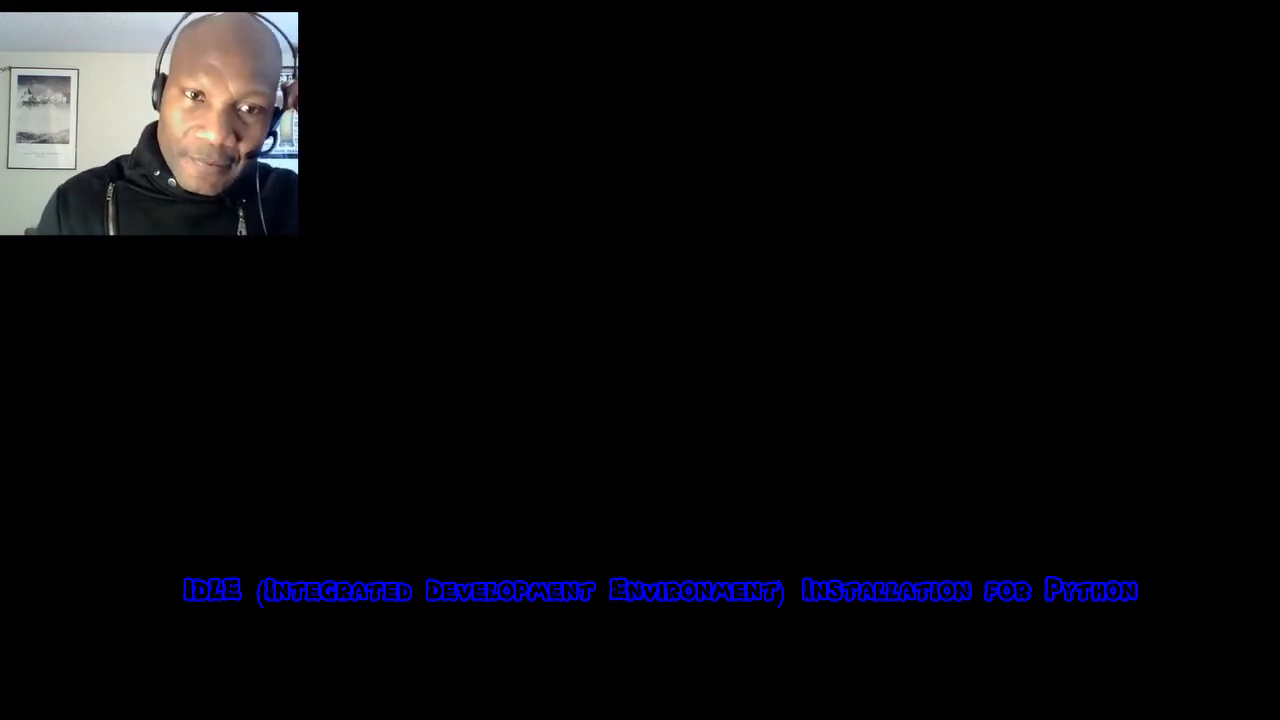
click(577, 478)
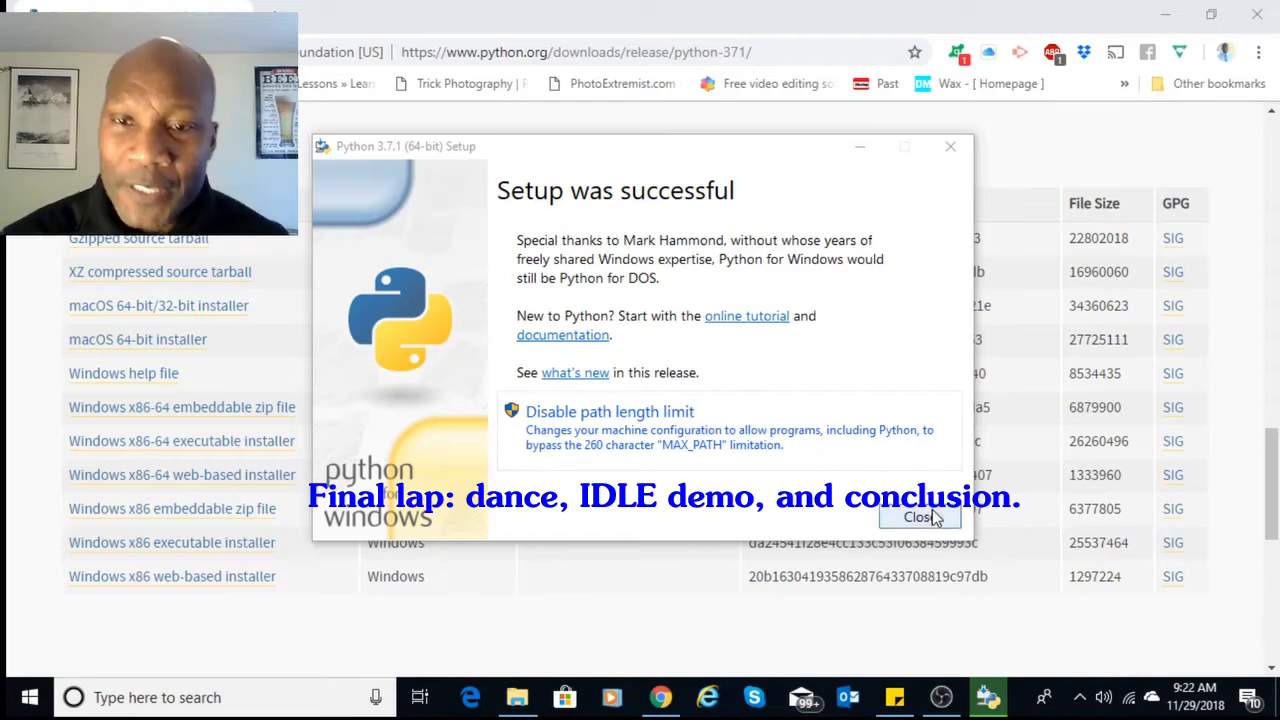
click(920, 517)
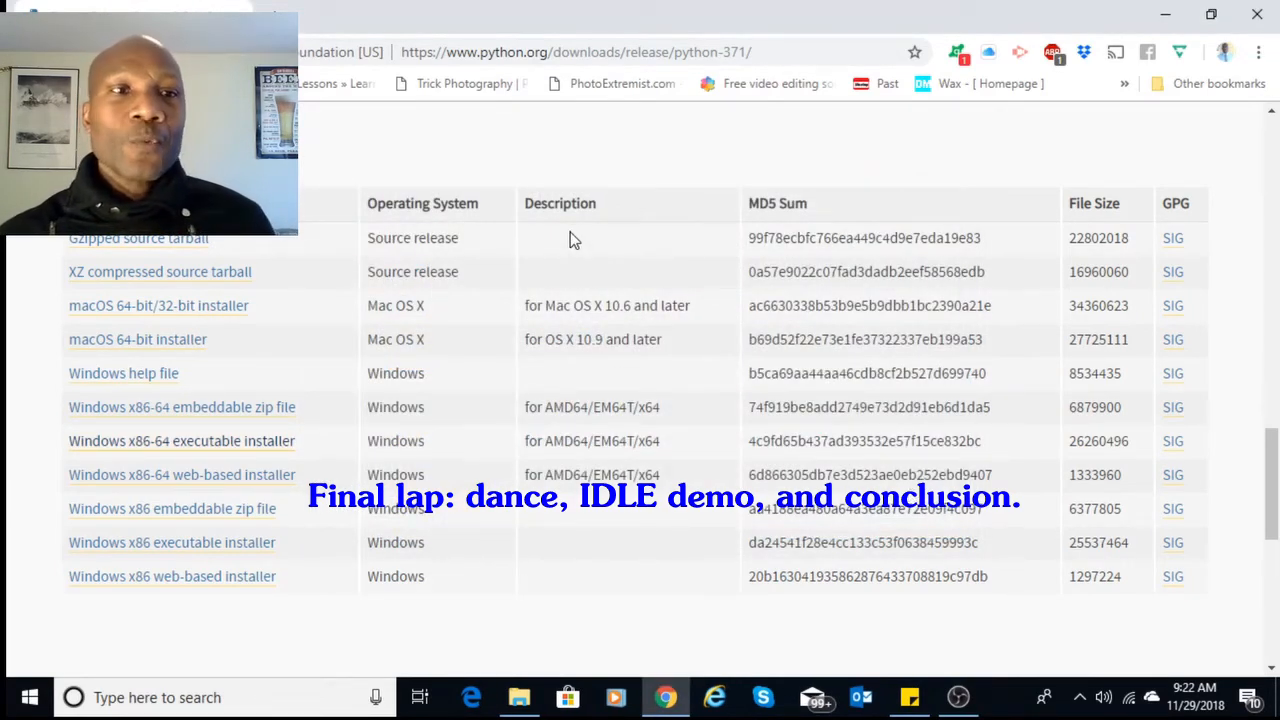
Minimize the browser and launch the newly installed Python 3.7 IDLE shell.
click(1163, 14)
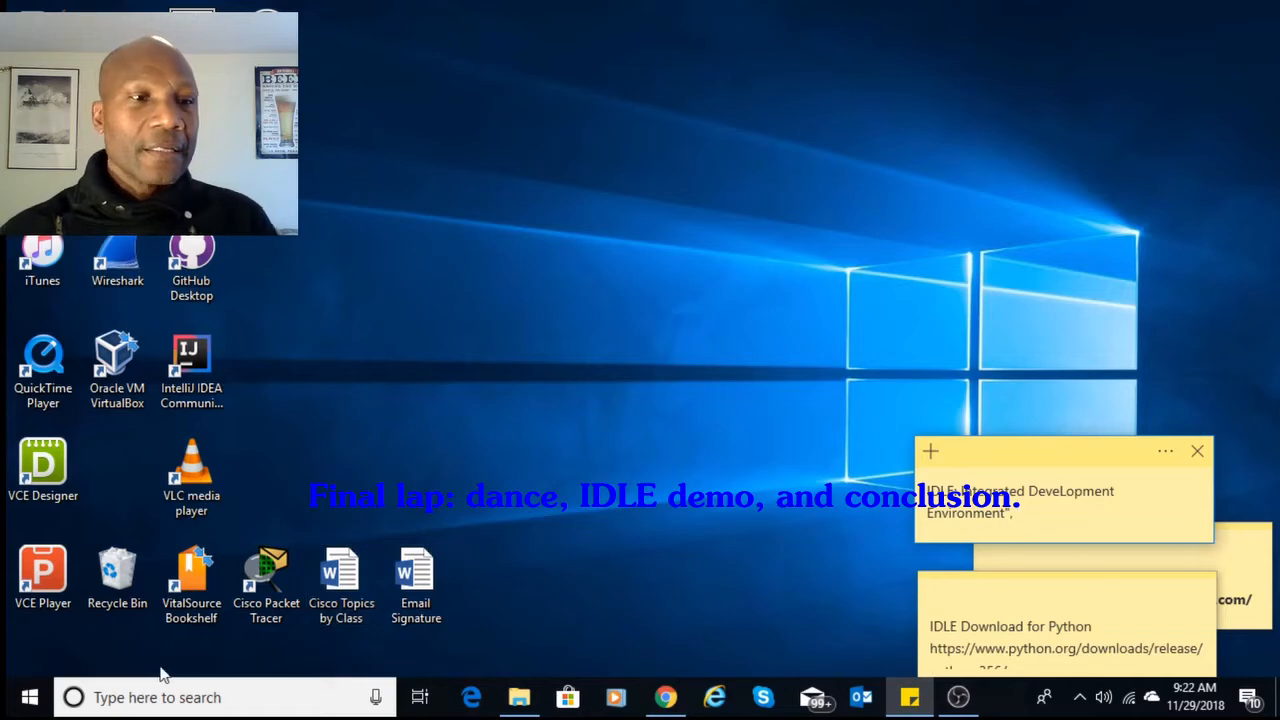
click(28, 705)
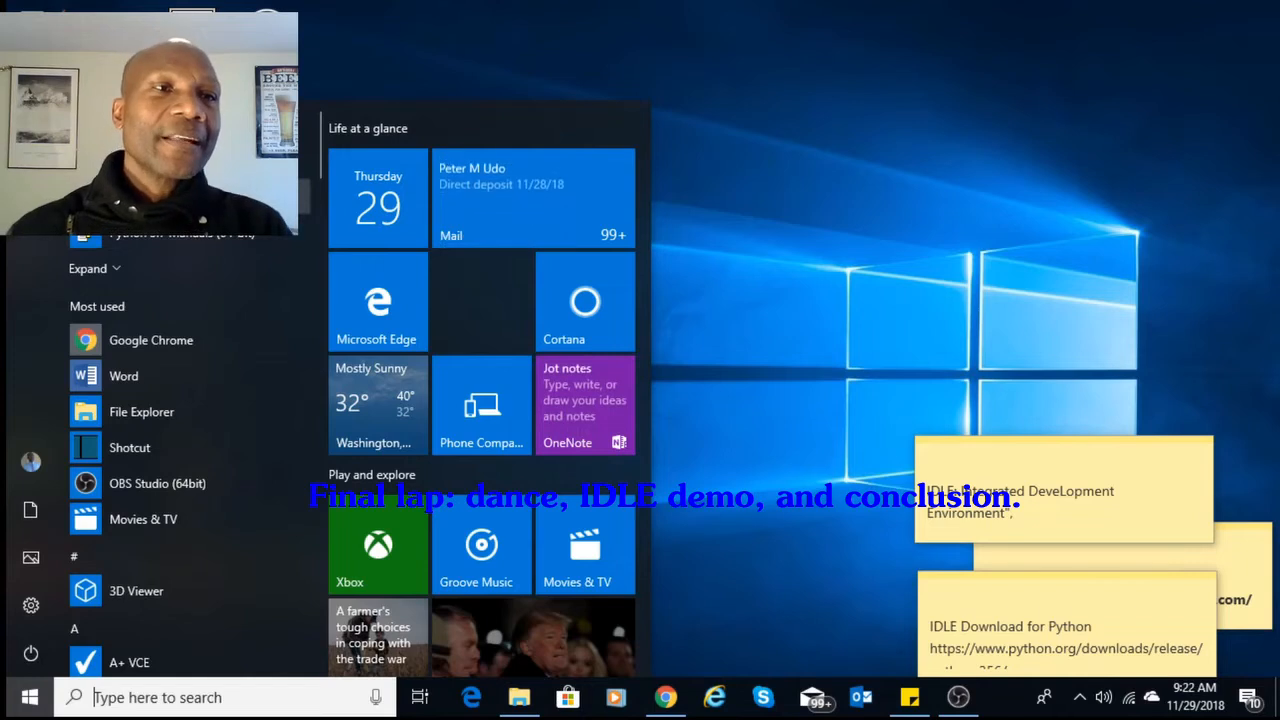
key(Escape)
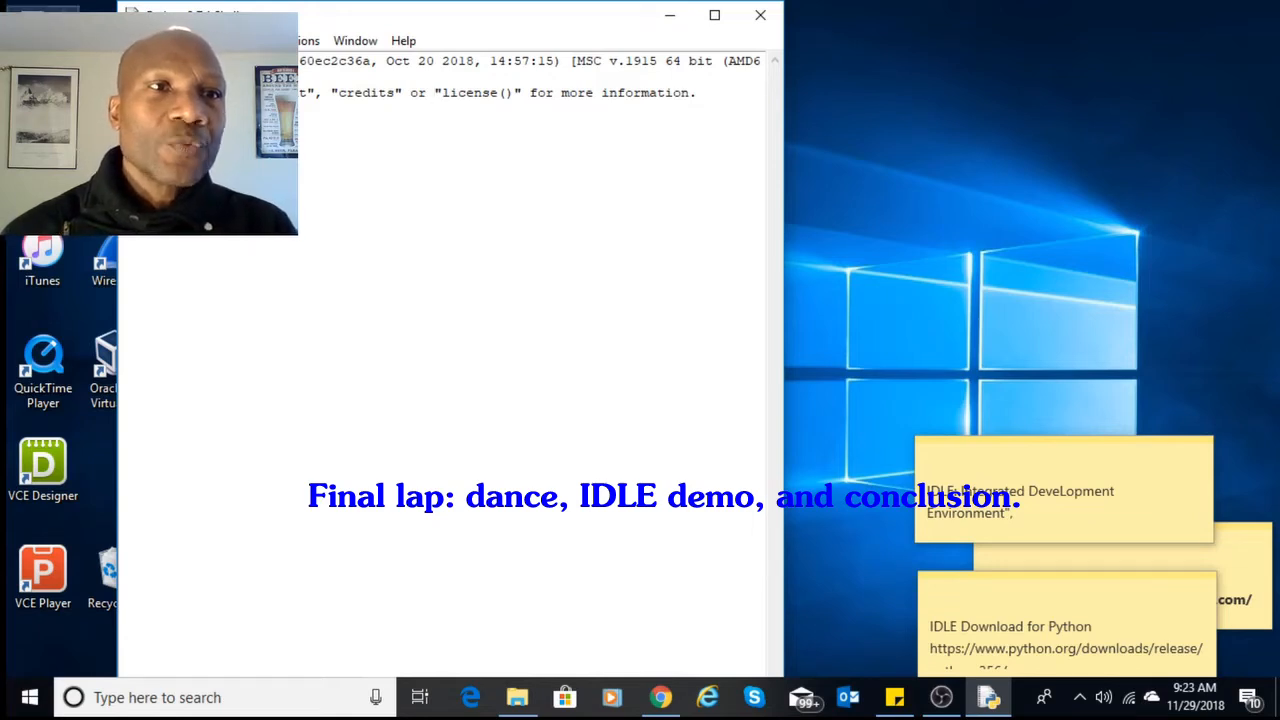
Create a new blank file in IDLE, return to the shell window, and highlight its startup text.
click(134, 41)
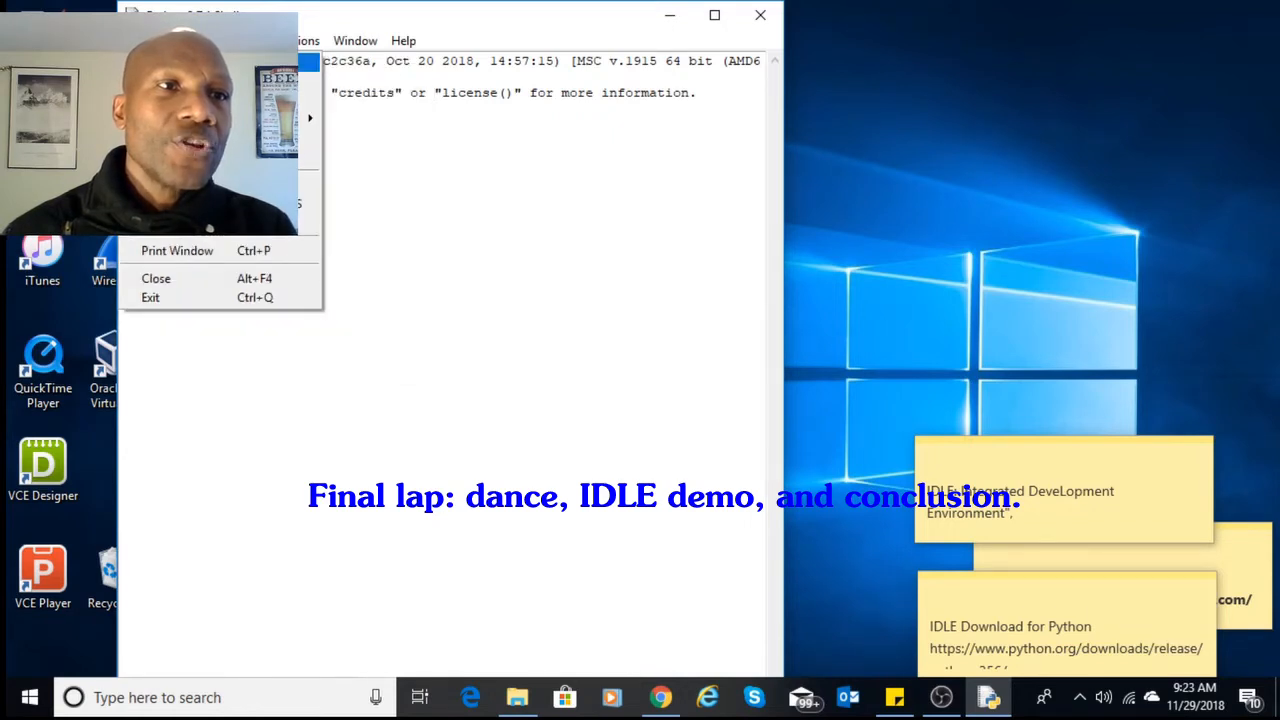
click(168, 62)
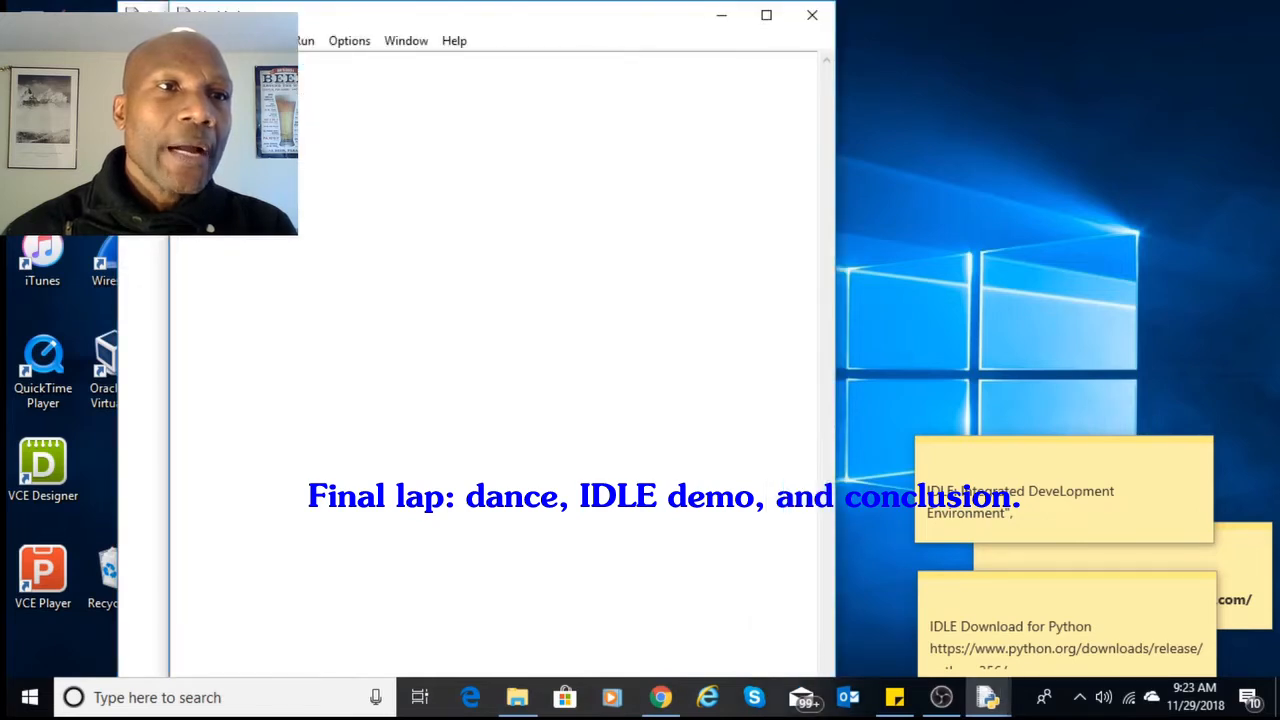
click(143, 130)
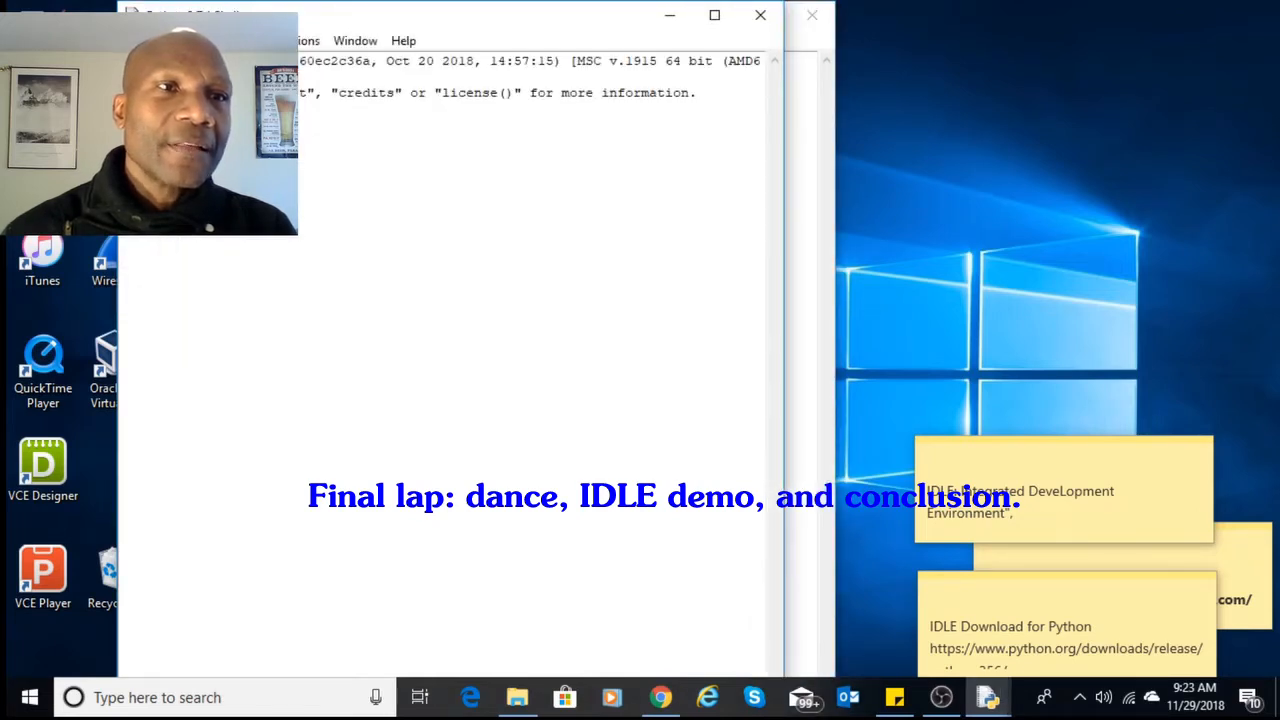
drag(123, 61, 146, 109)
click(156, 110)
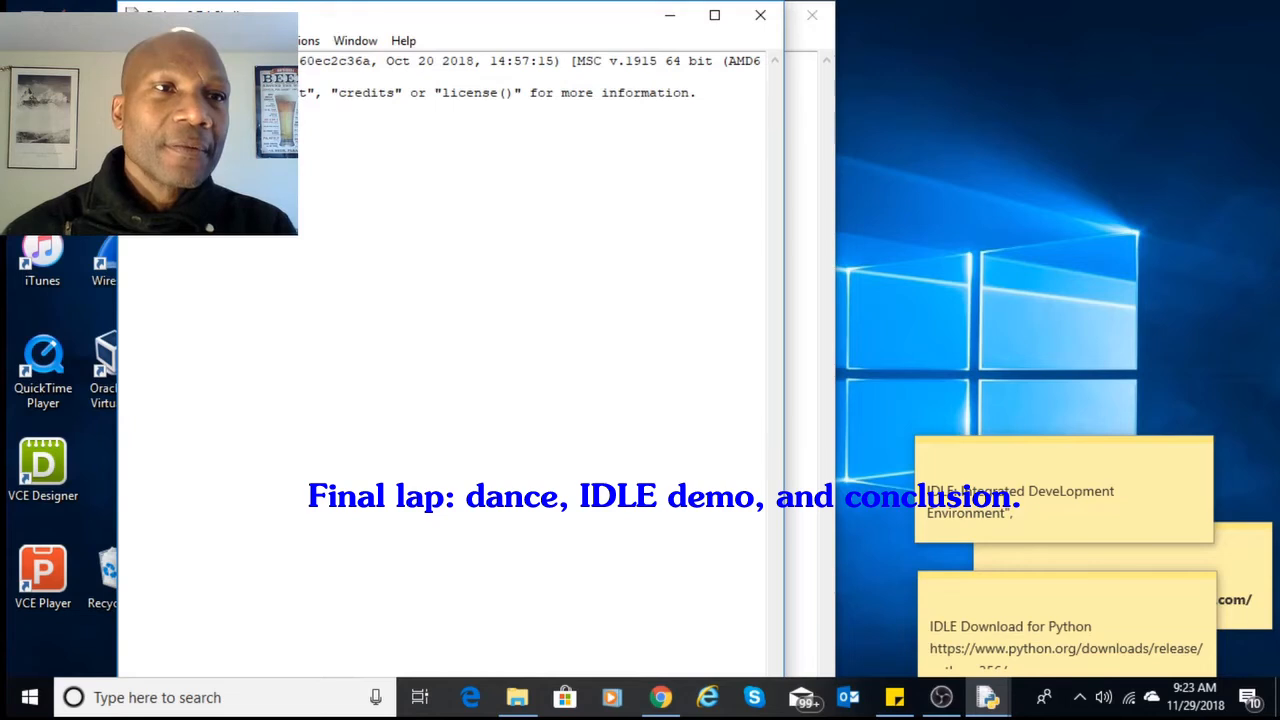
drag(156, 110, 123, 61)
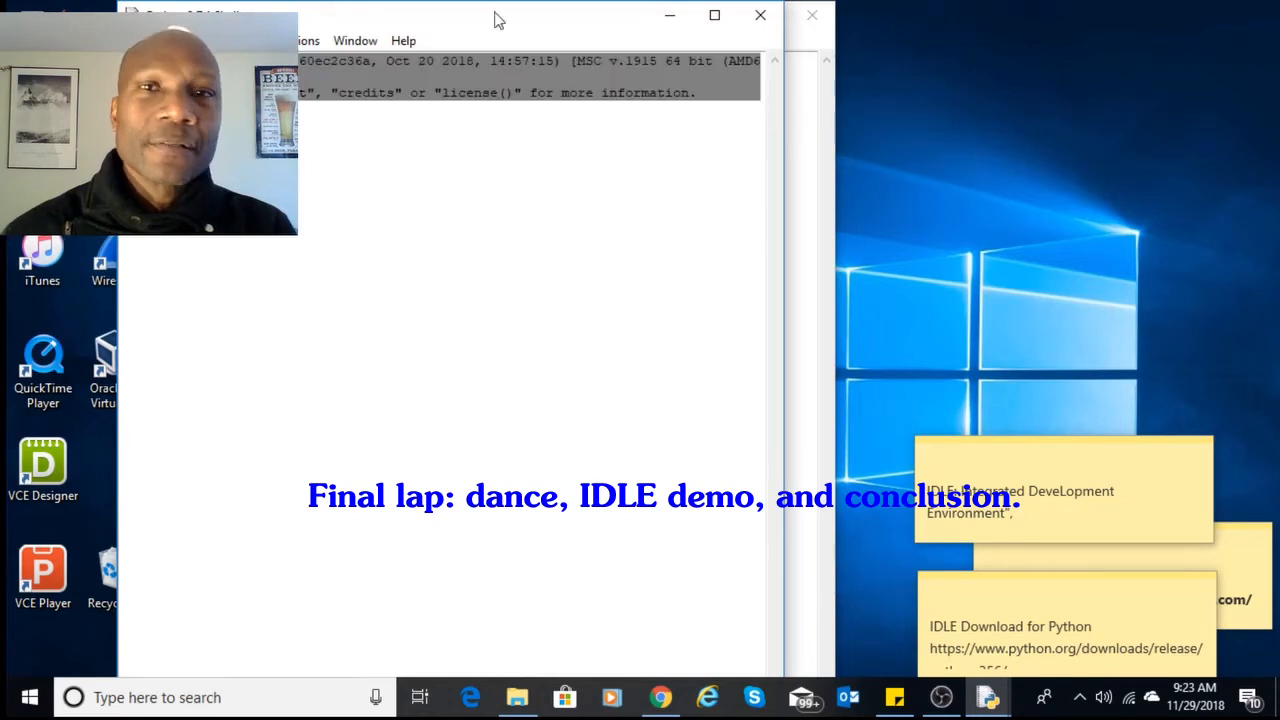
click(451, 90)
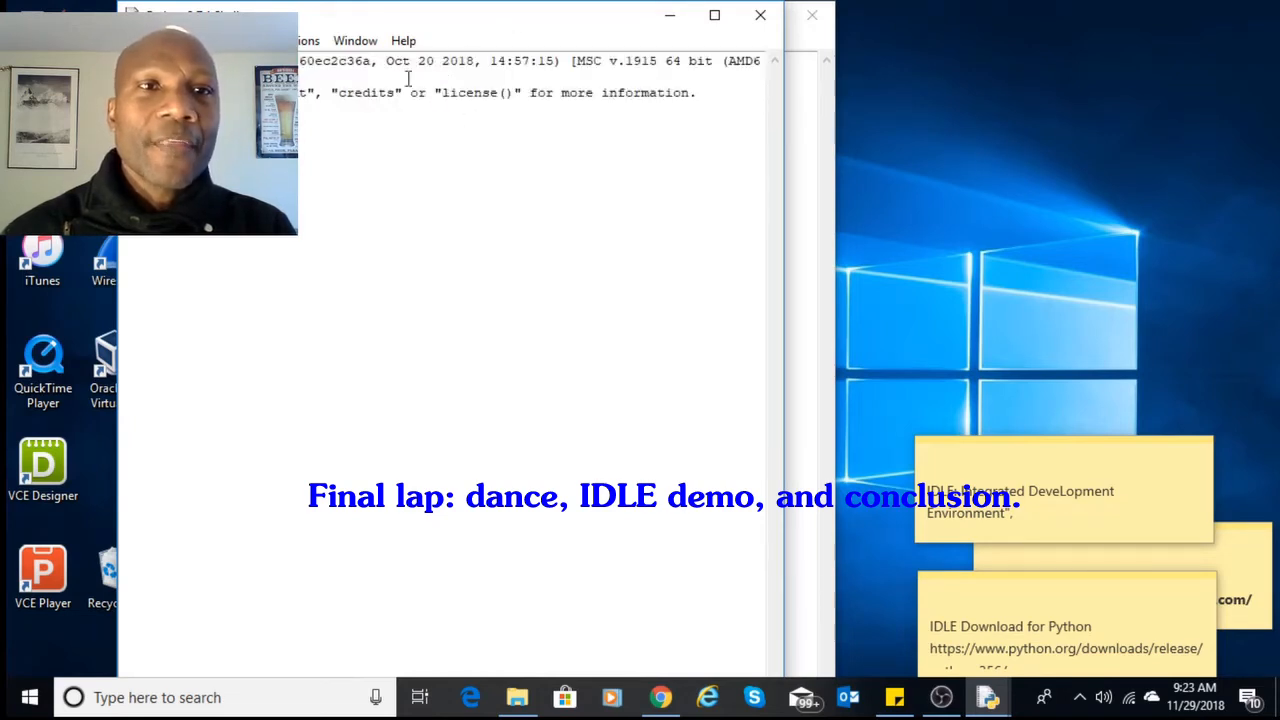
drag(408, 78, 474, 106)
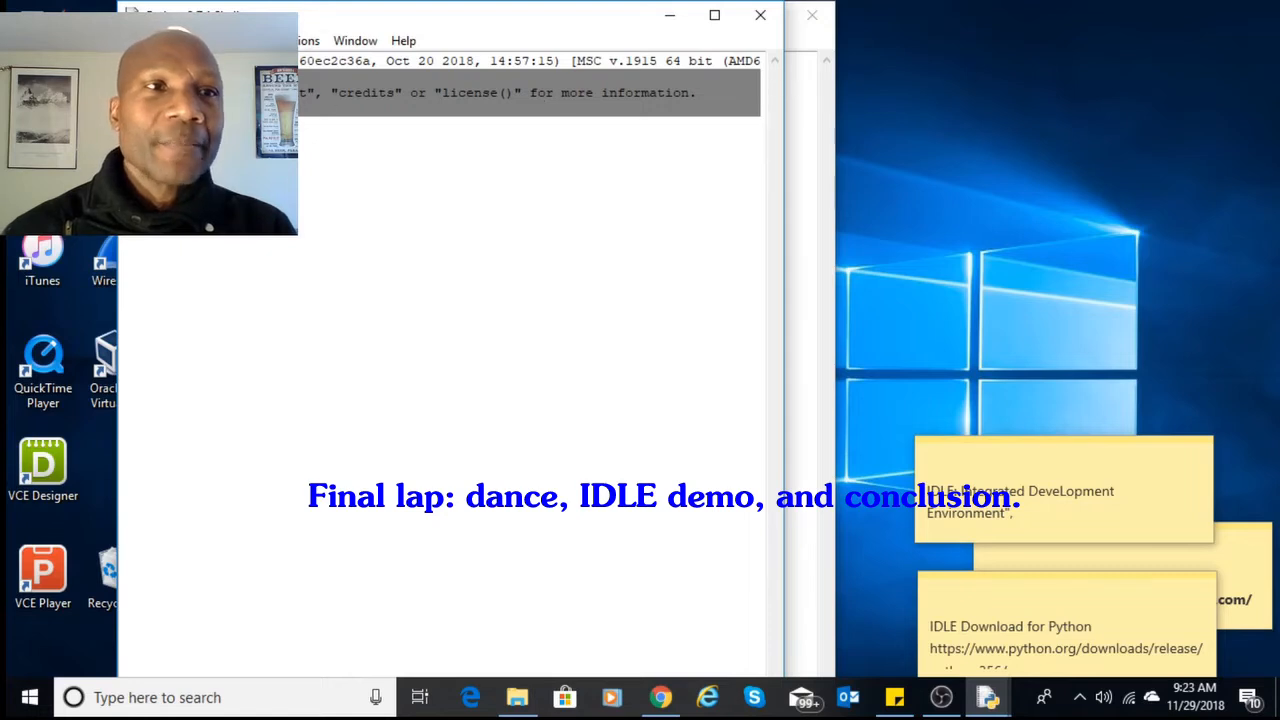
Bring up a blank editor file, start opening an existing file from it, and browse to the Documents folder.
click(134, 41)
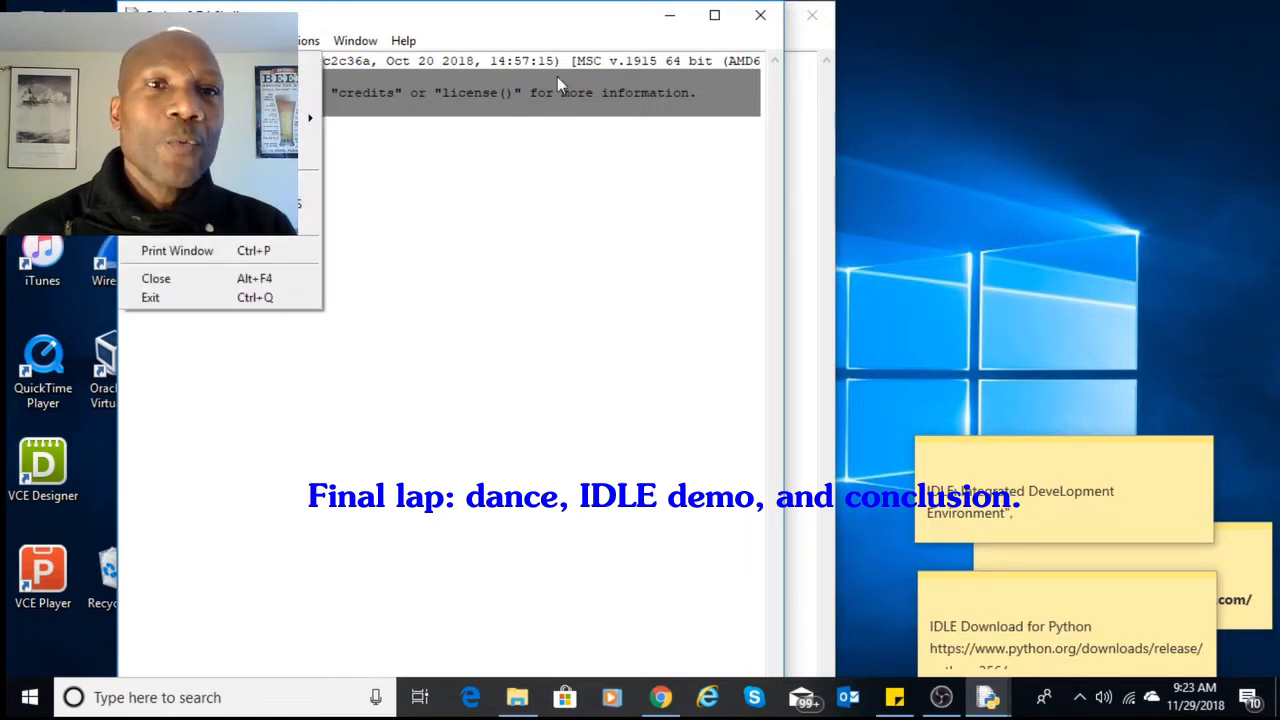
key(ctrl+n)
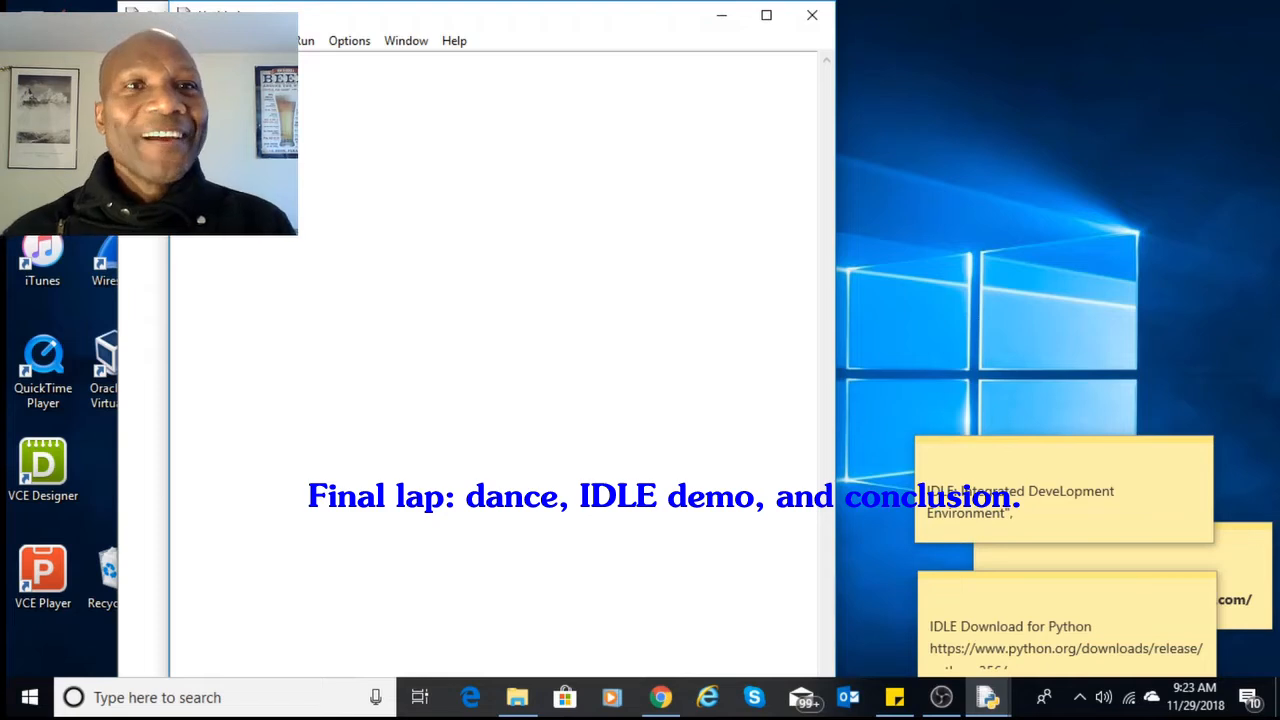
click(185, 41)
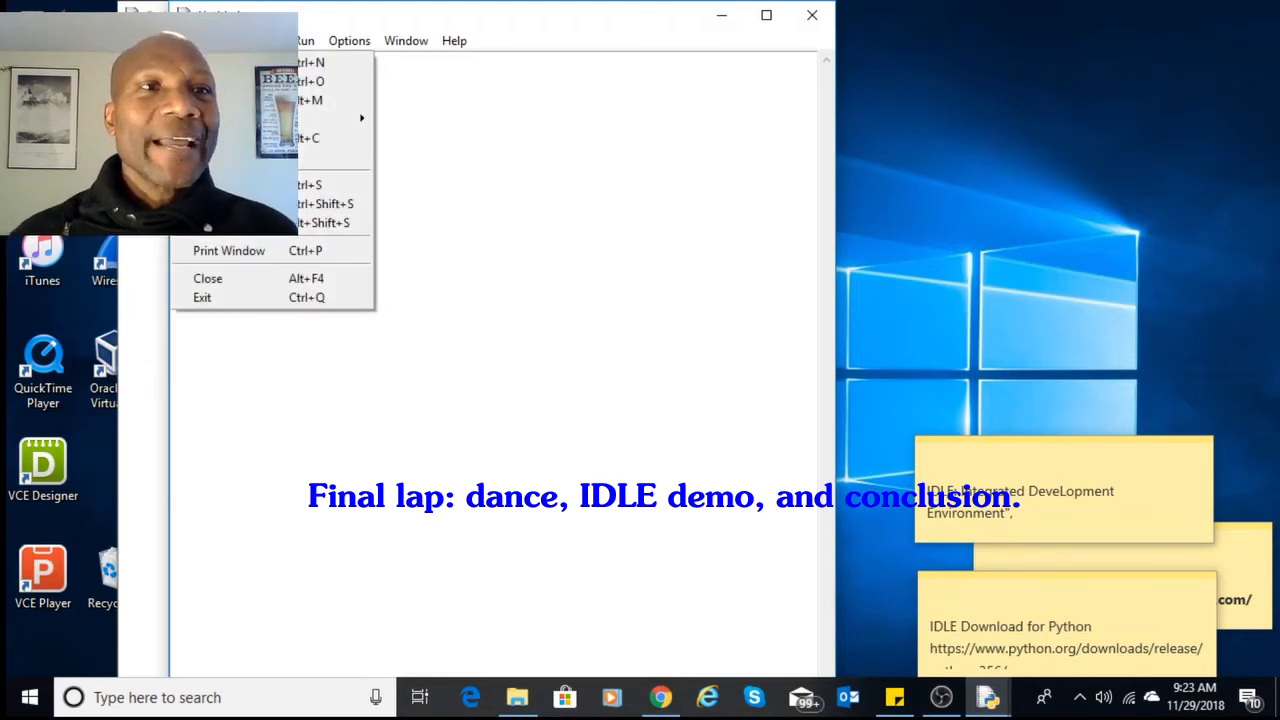
mouse_move(217, 41)
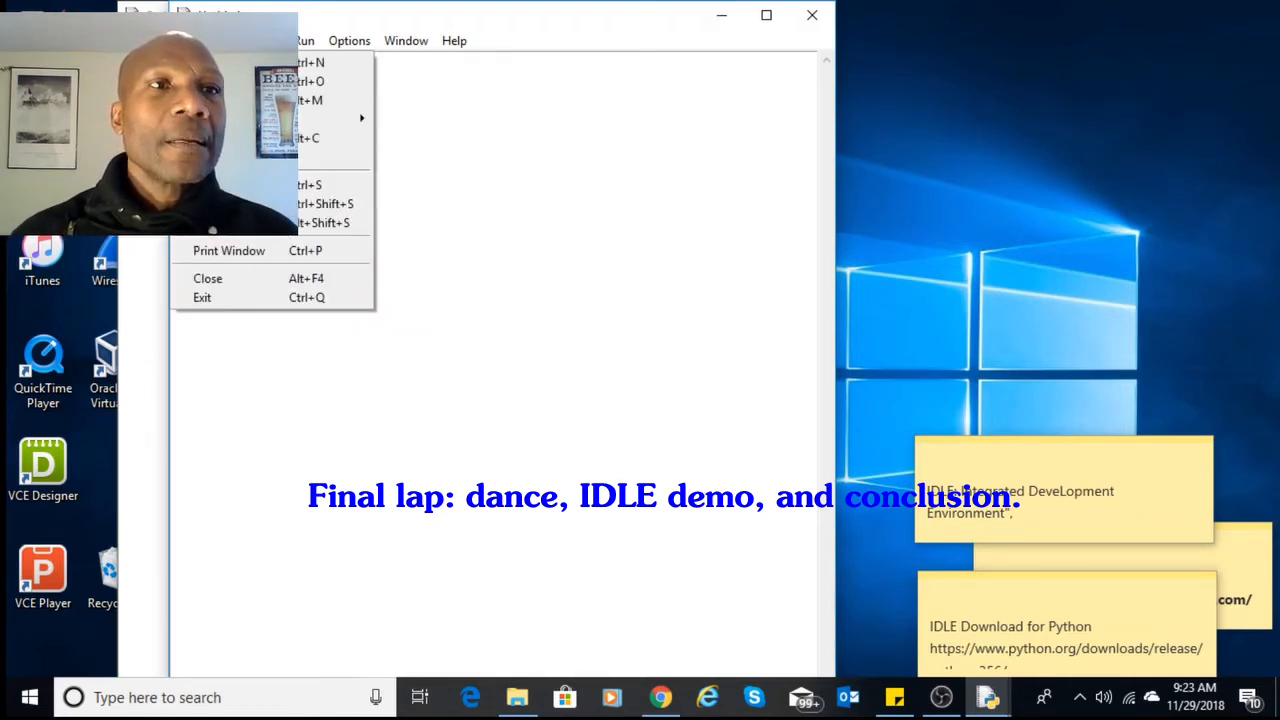
click(240, 81)
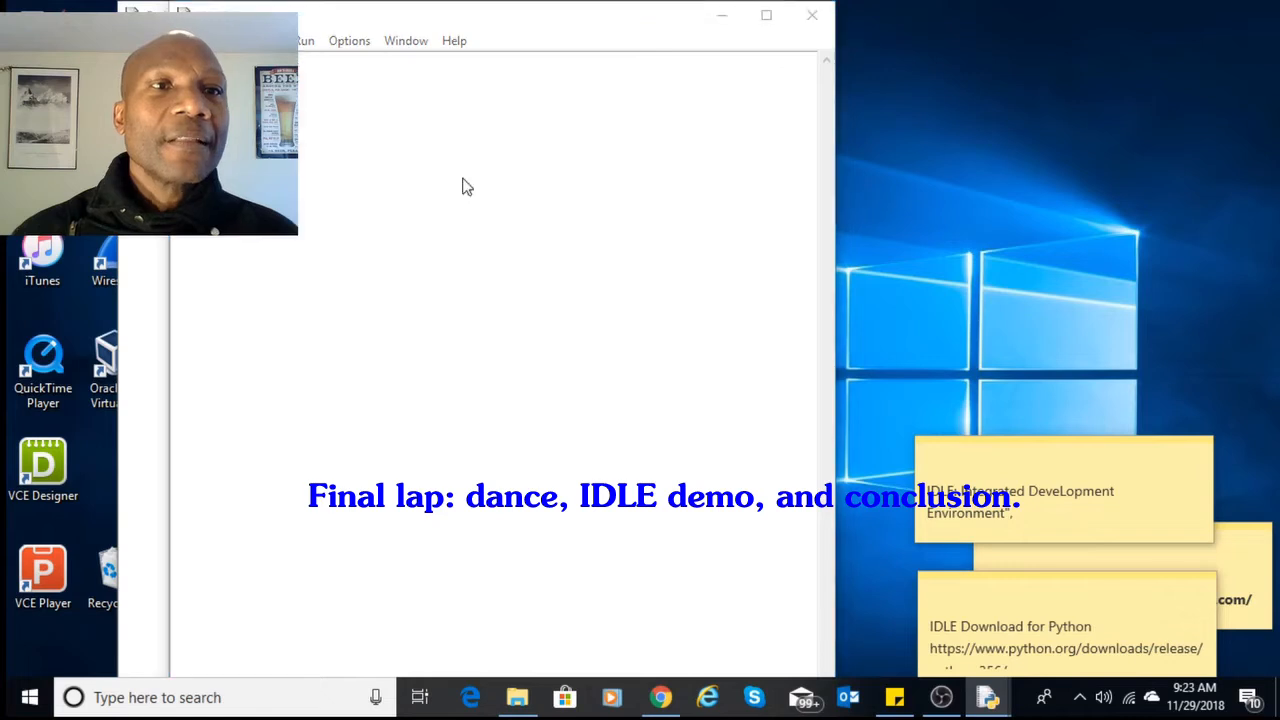
drag(321, 212, 330, 260)
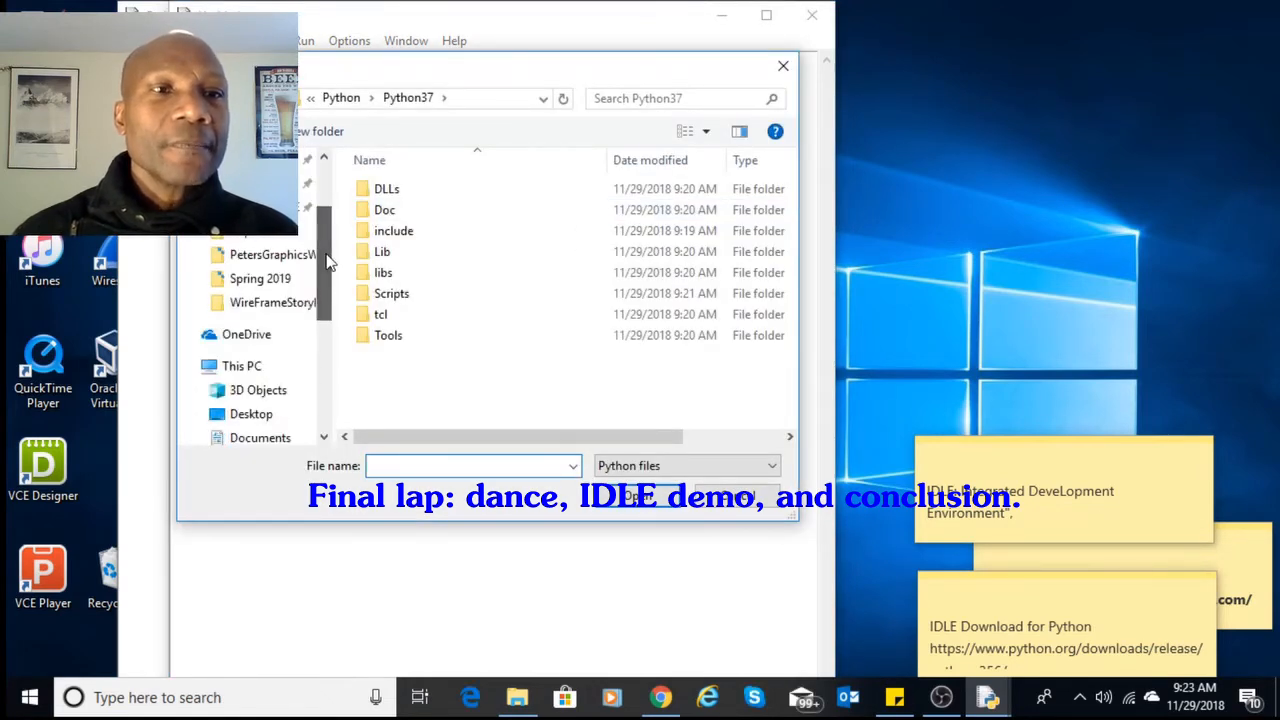
drag(322, 254, 330, 335)
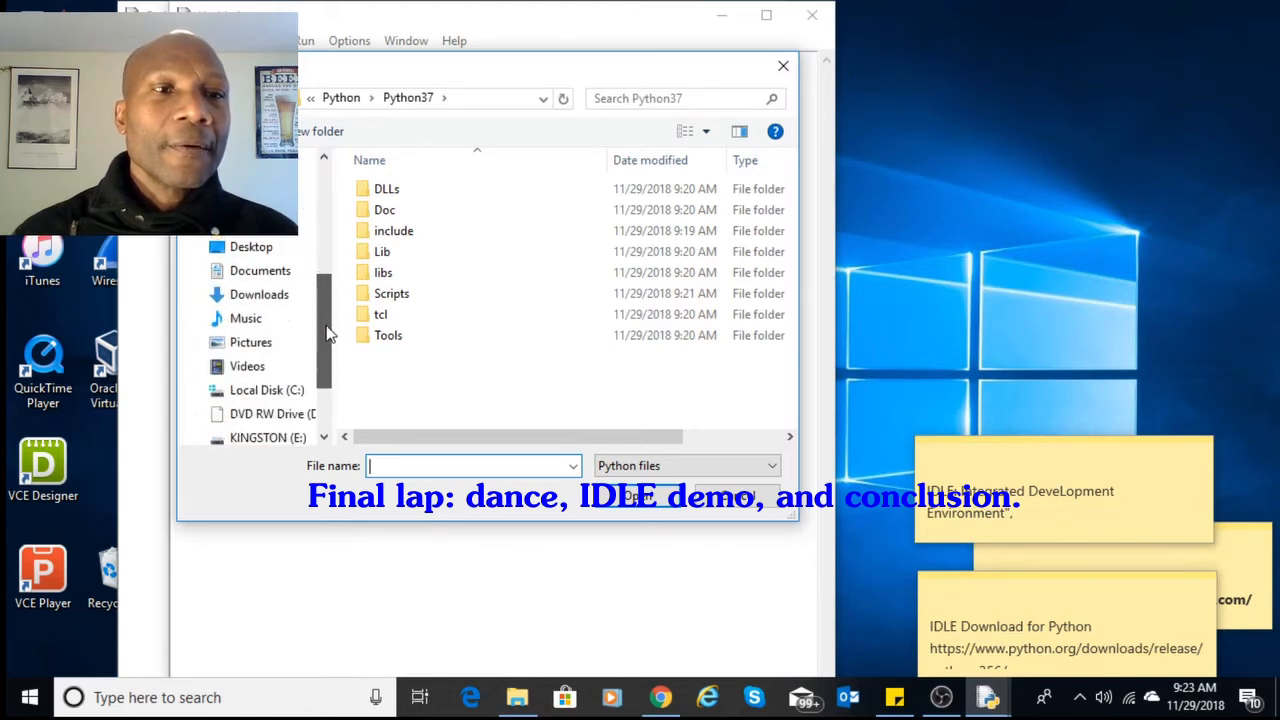
click(257, 271)
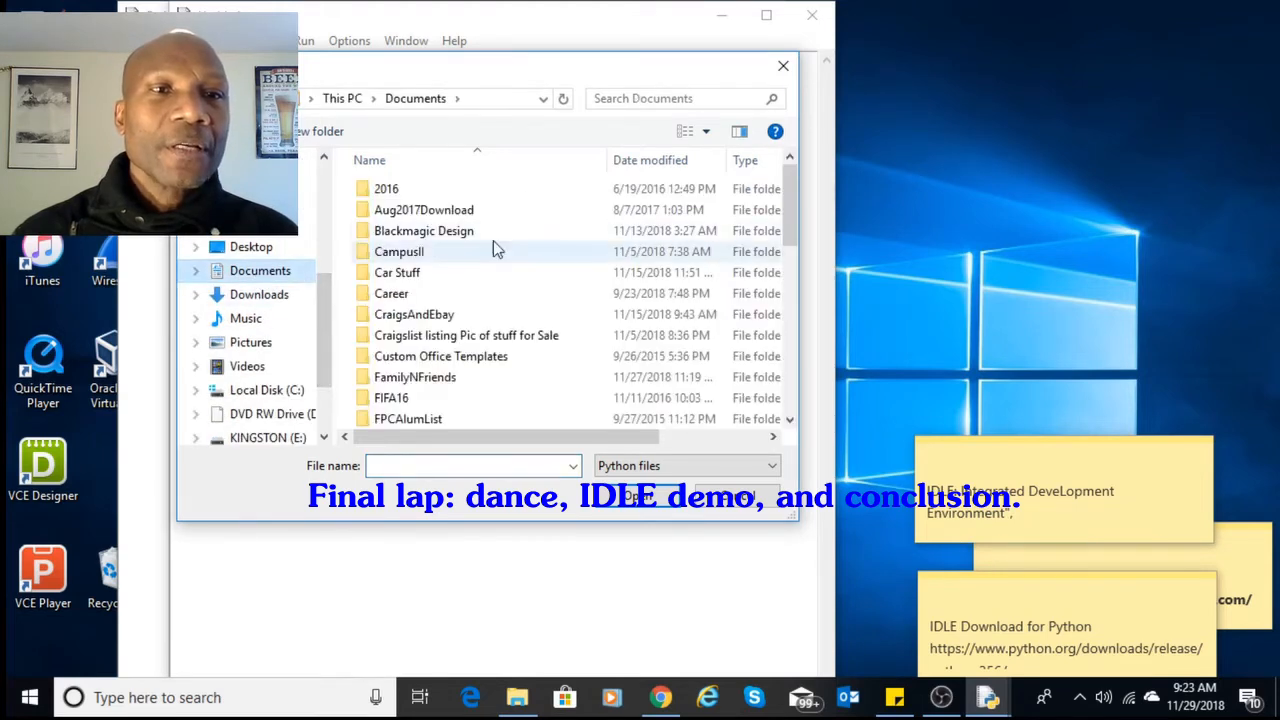
Browse from Documents through NCATClasses, Spring 2018, CST140And150 and PythonPractice to the PythonPracticeNotOnUSB folder.
drag(790, 214, 799, 312)
double_click(429, 279)
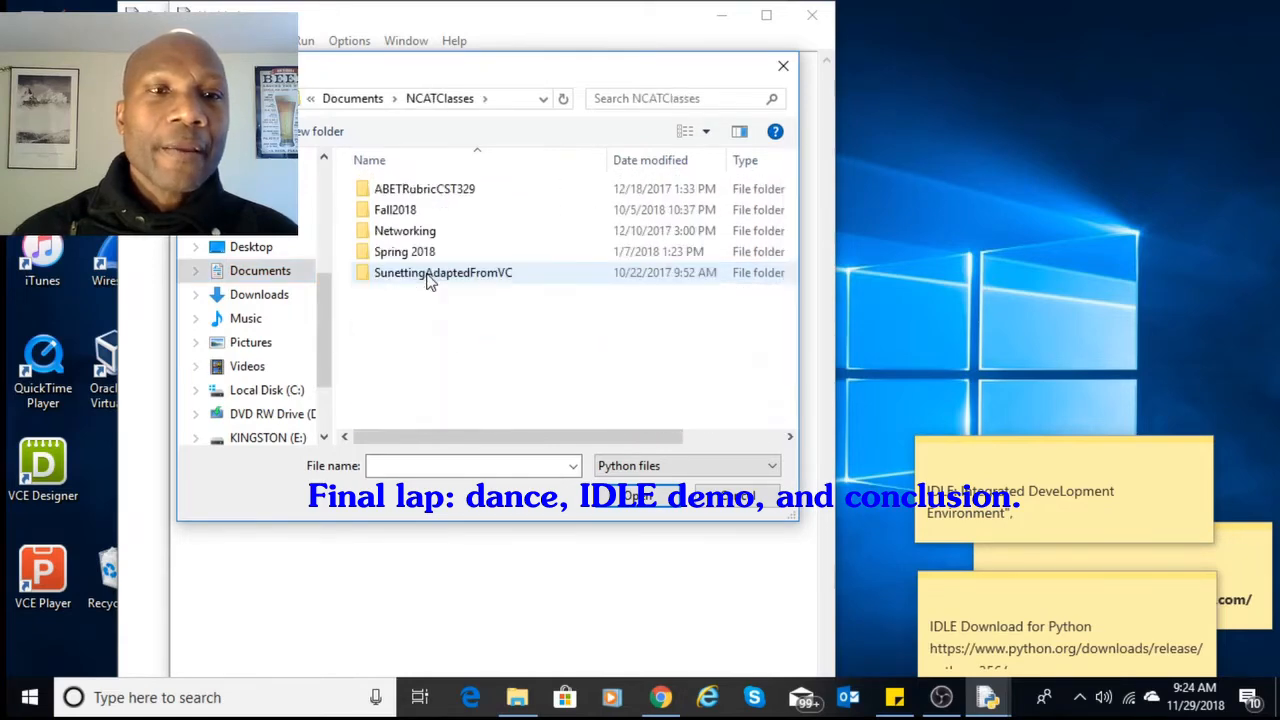
double_click(428, 252)
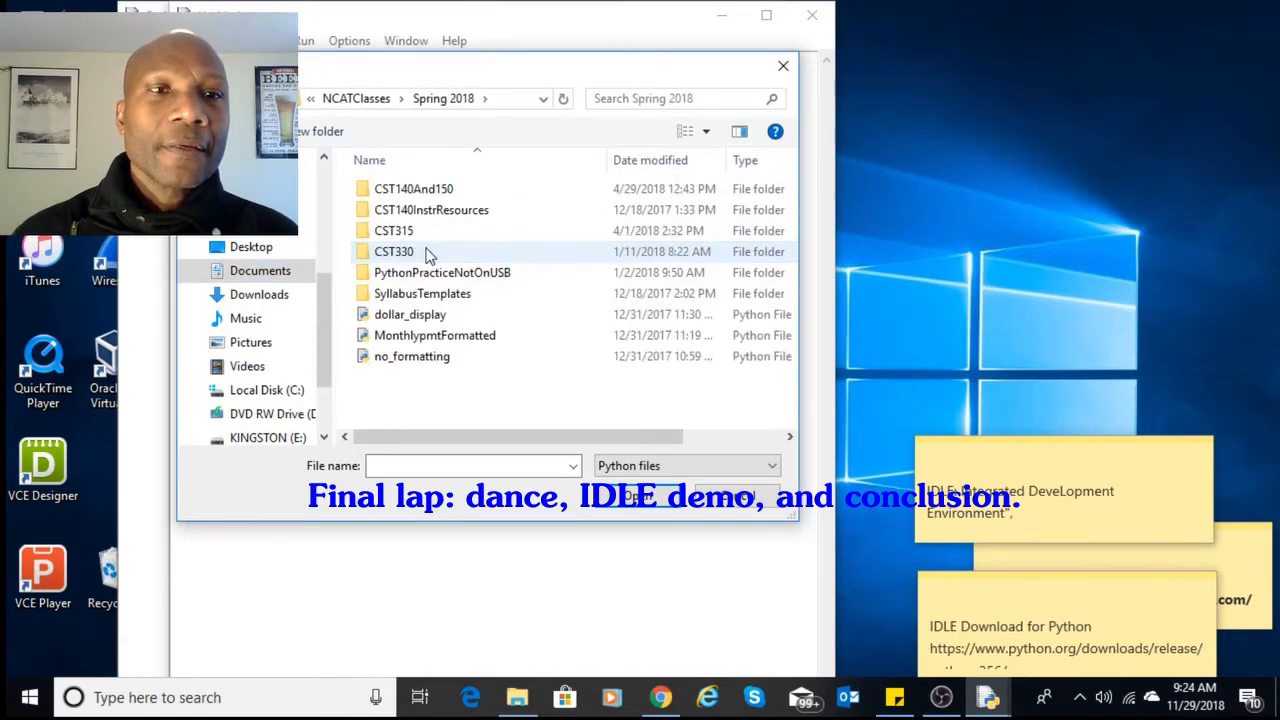
double_click(428, 190)
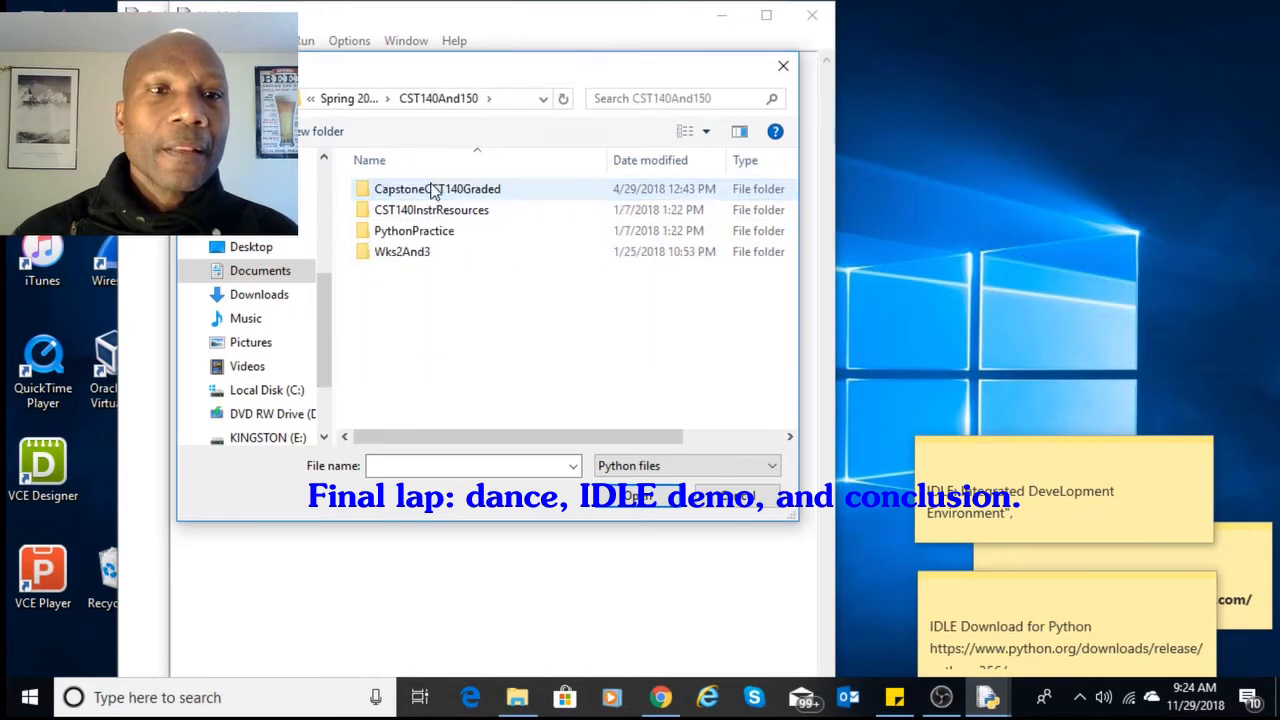
double_click(445, 232)
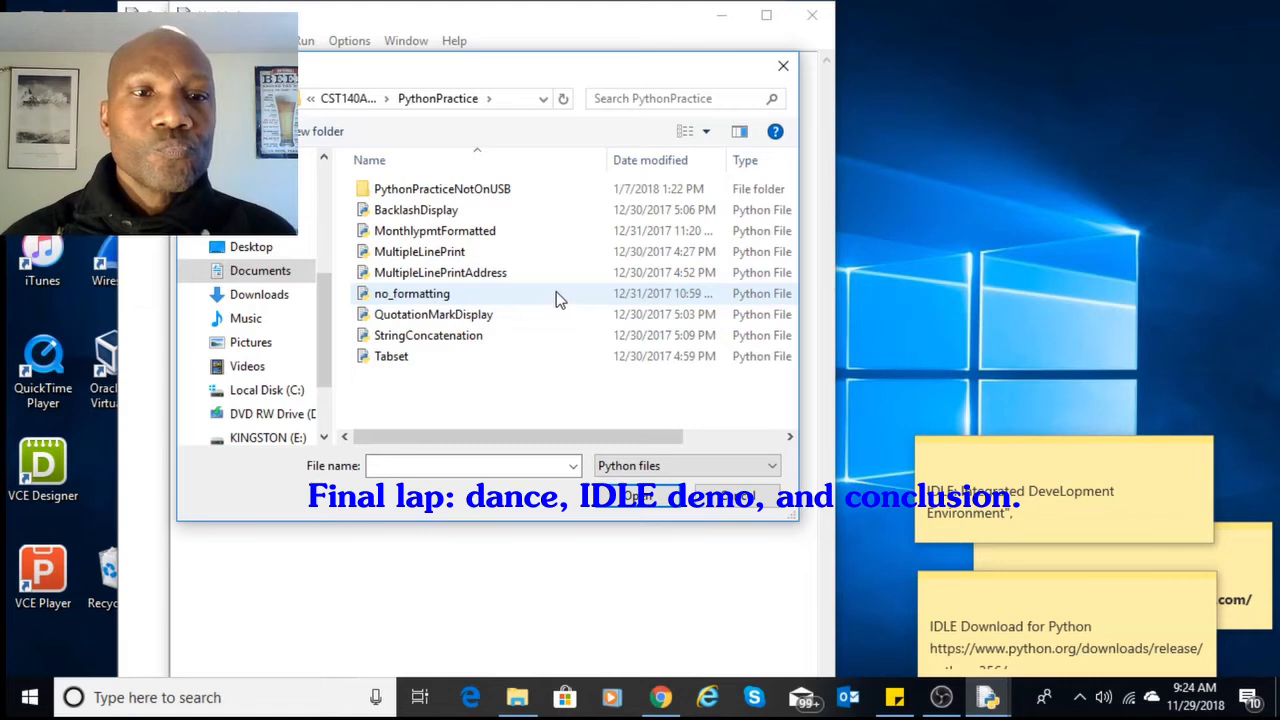
double_click(436, 190)
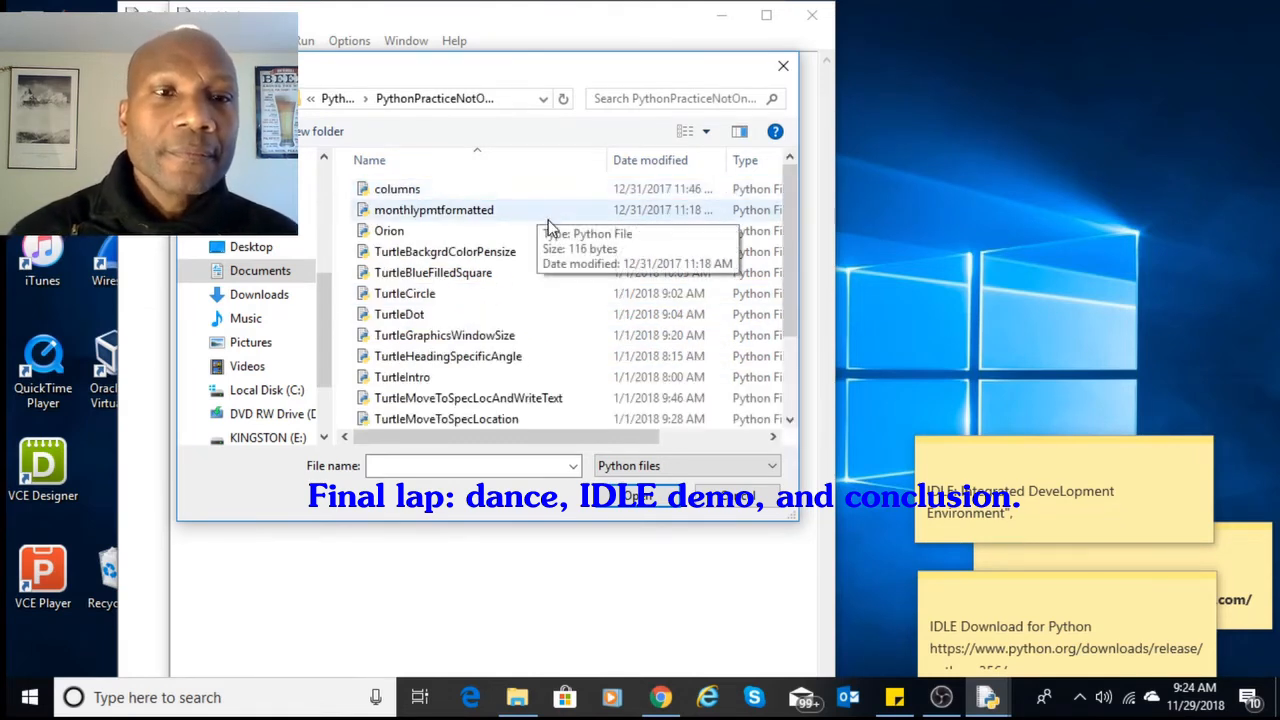
Open the TurtleCircle Python file from the PythonPracticeNotOnUSB folder.
scroll(549, 228, down, 1)
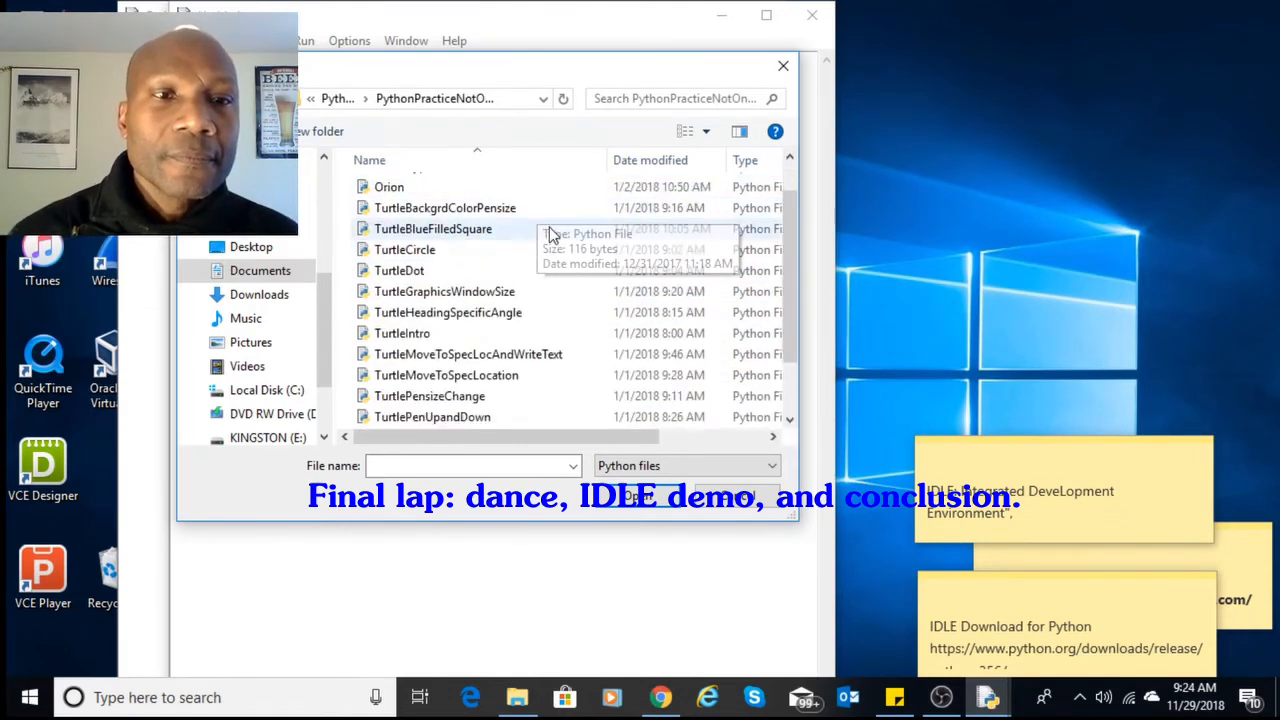
click(487, 295)
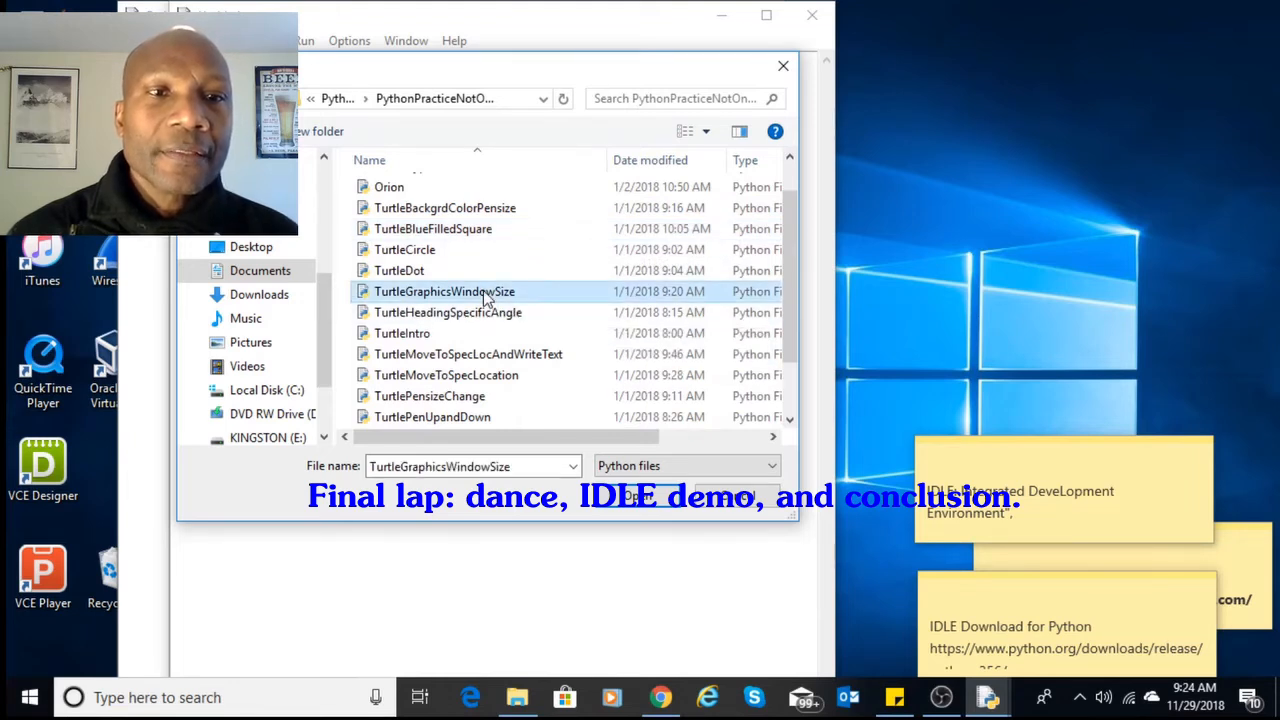
click(423, 251)
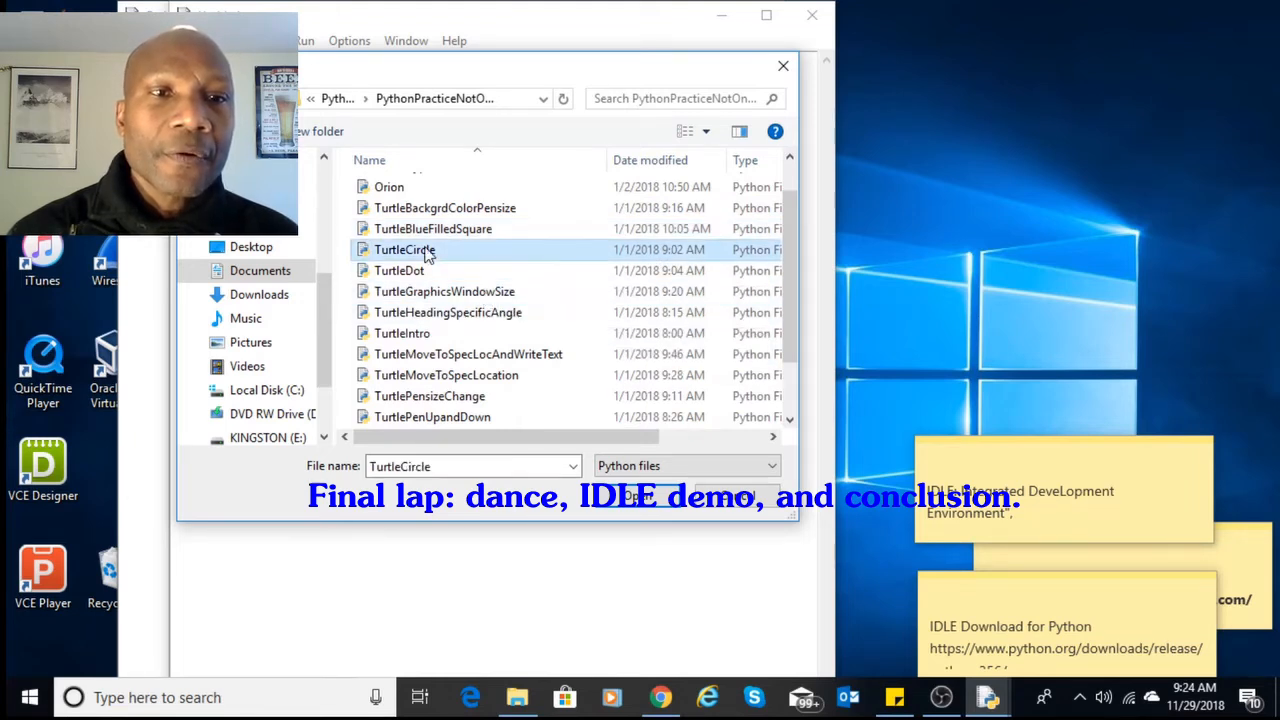
click(640, 508)
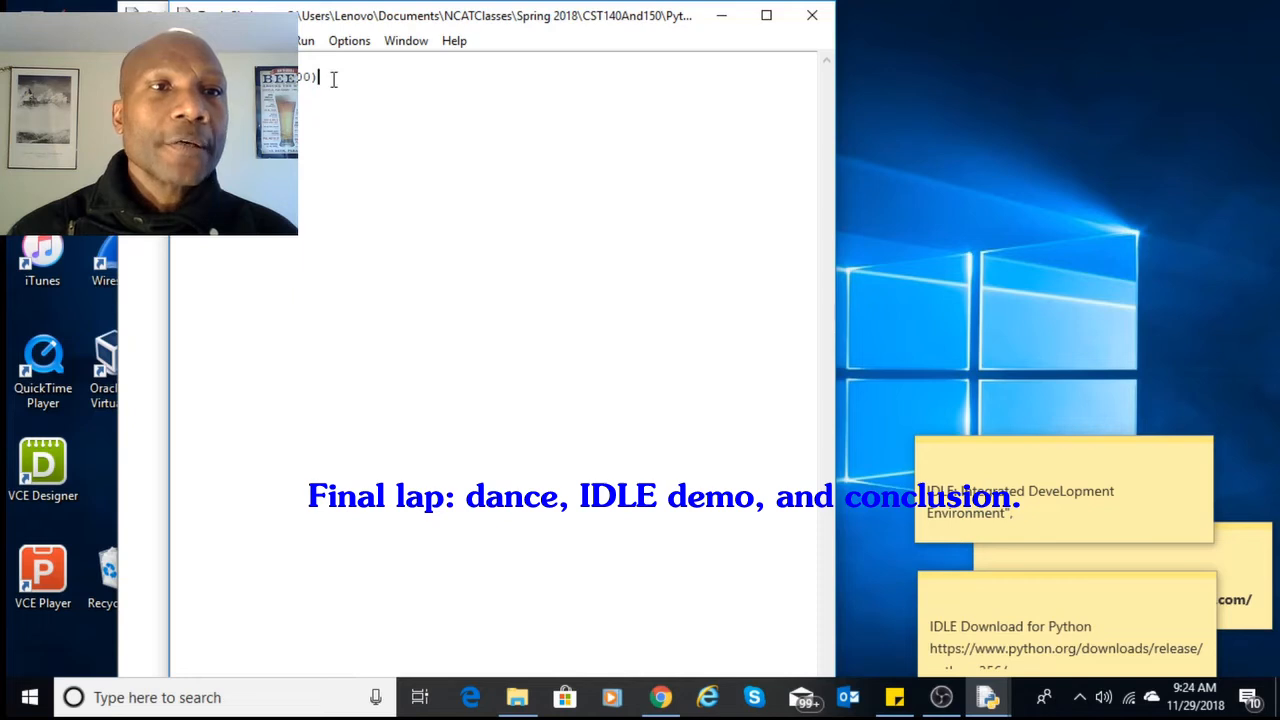
Run the TurtleCircle module and close the Python Turtle Graphics window after it draws the circle.
click(313, 45)
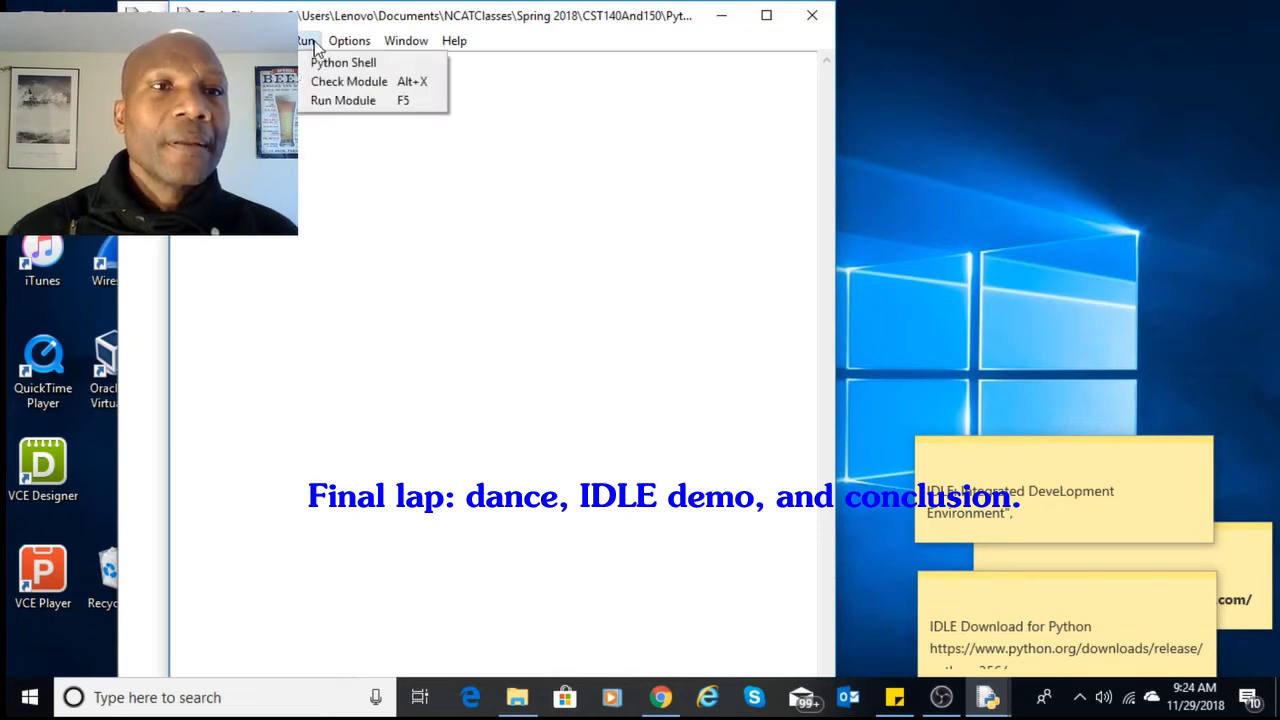
click(305, 41)
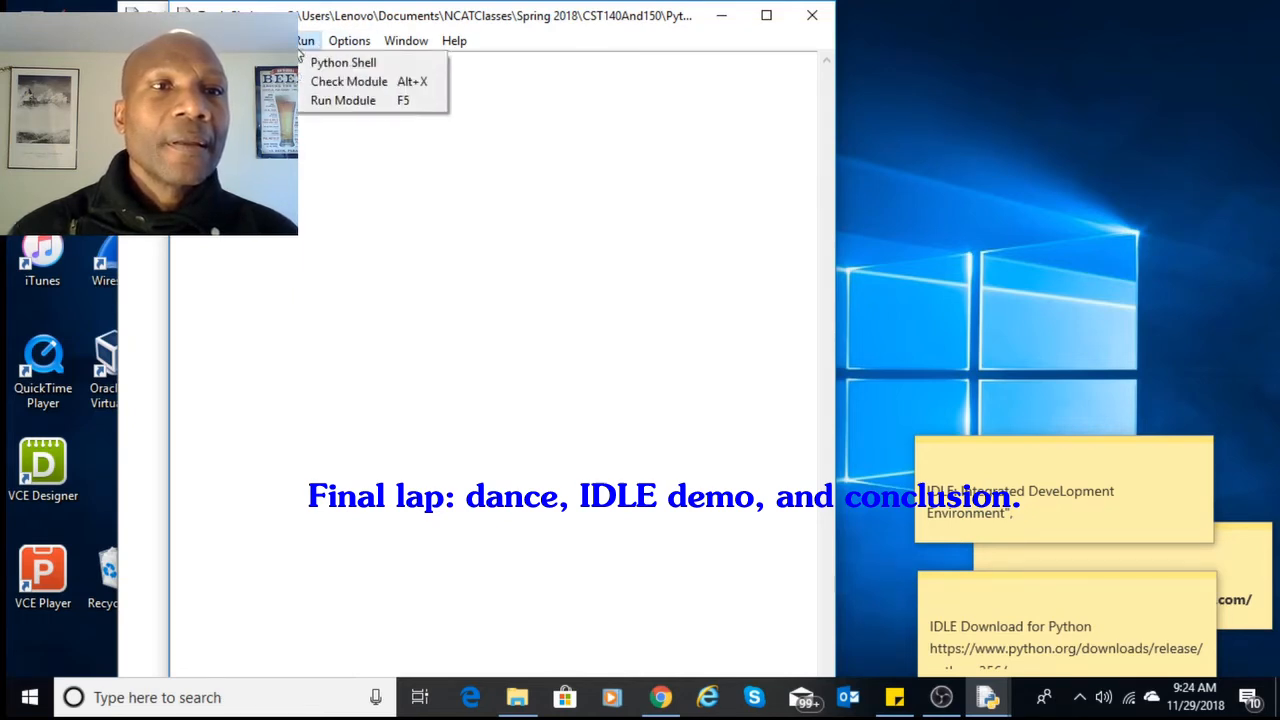
click(351, 101)
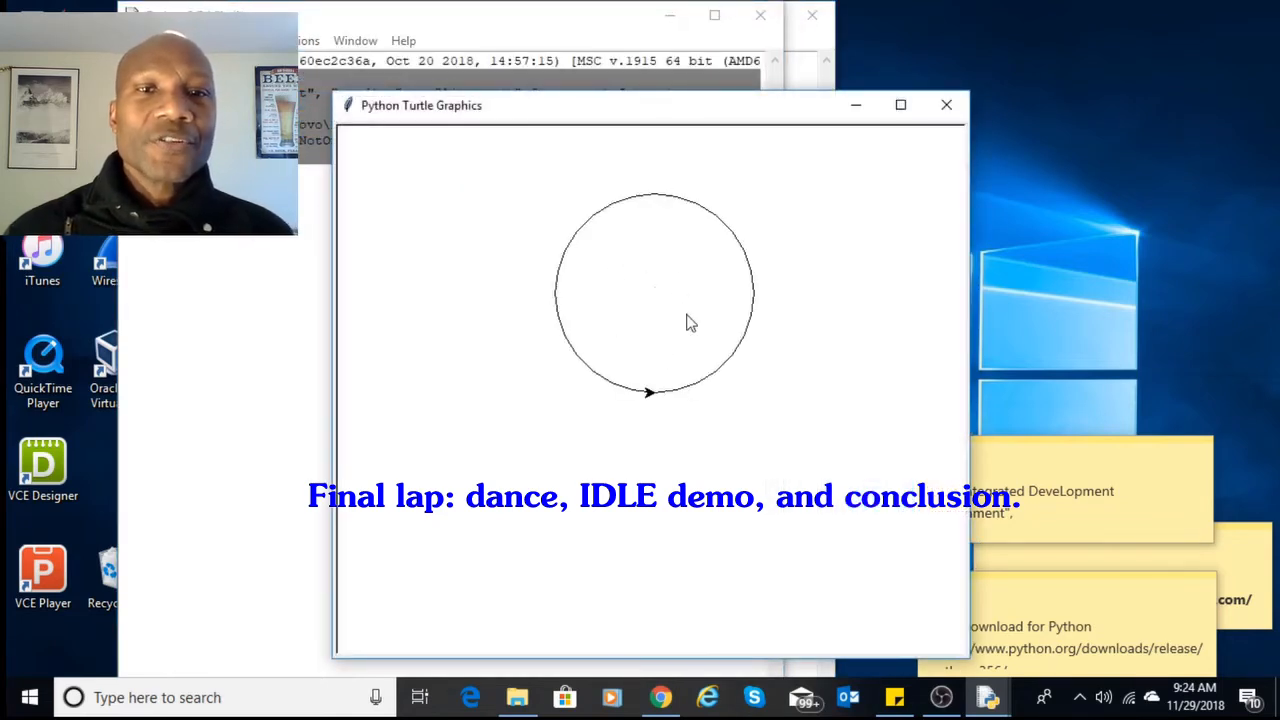
click(946, 106)
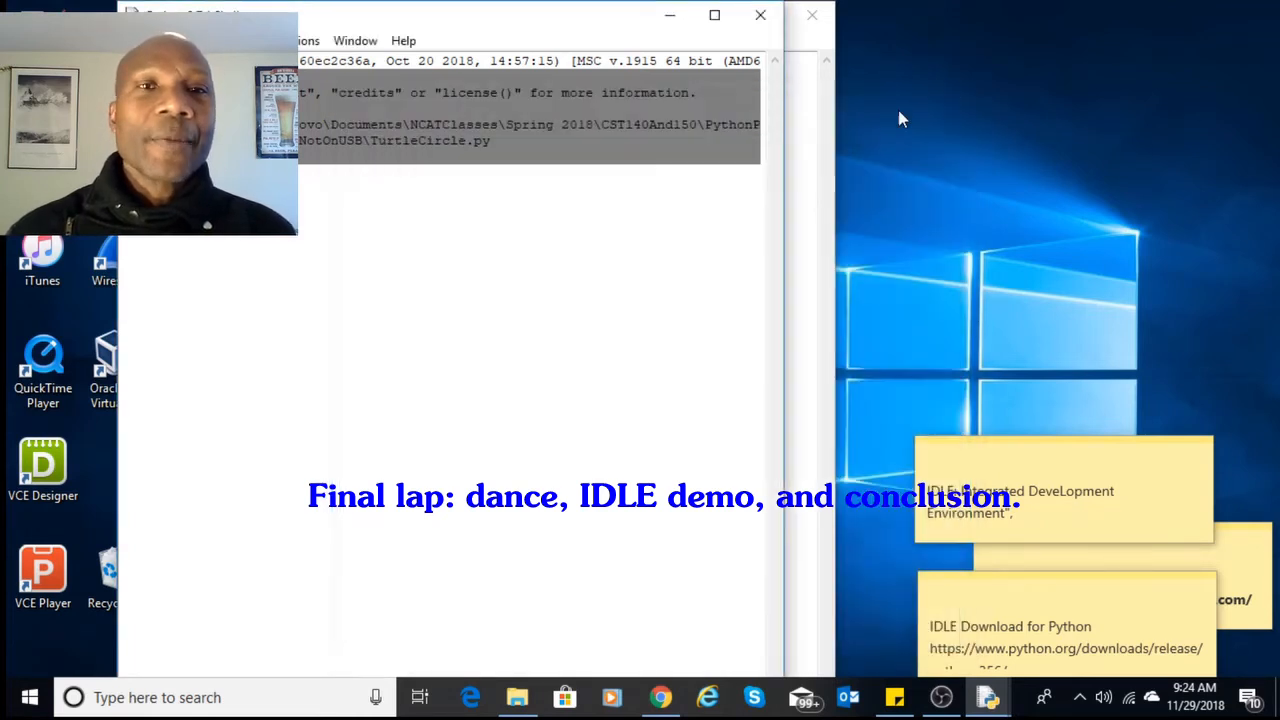
Return to the TurtleCircle editor, run the module again, and close both the turtle graphics and shell windows.
click(814, 131)
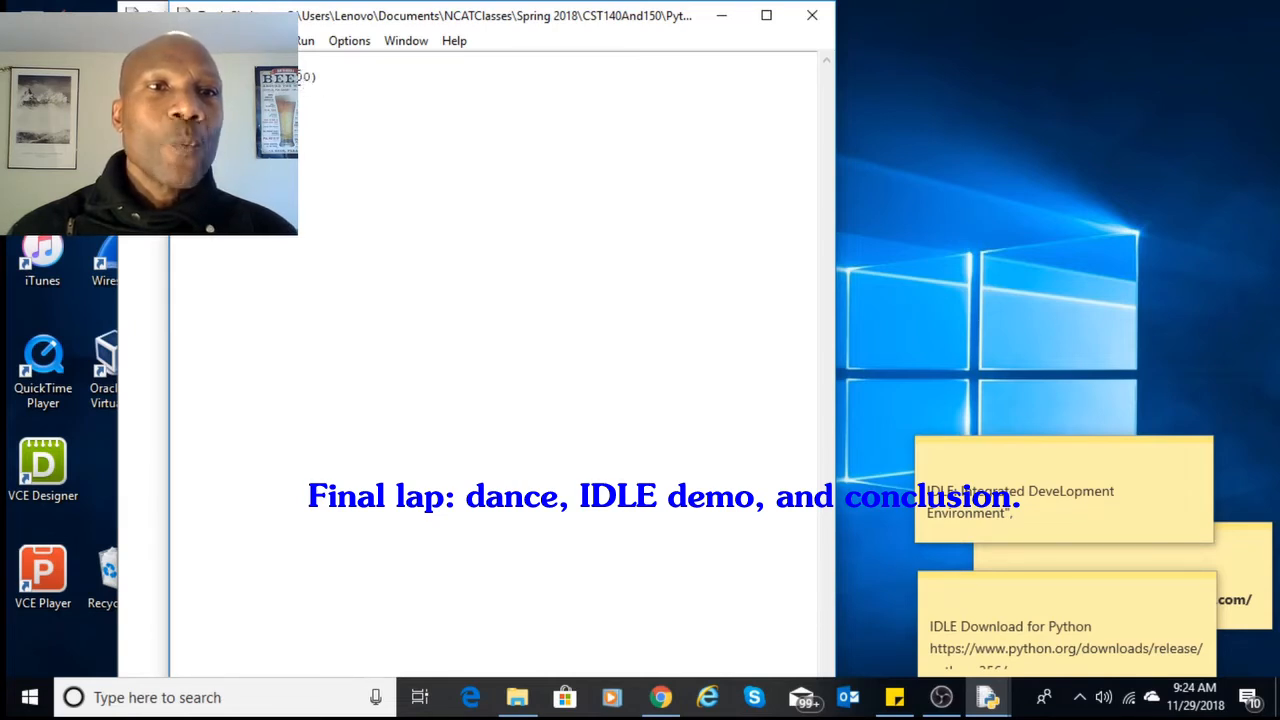
click(303, 41)
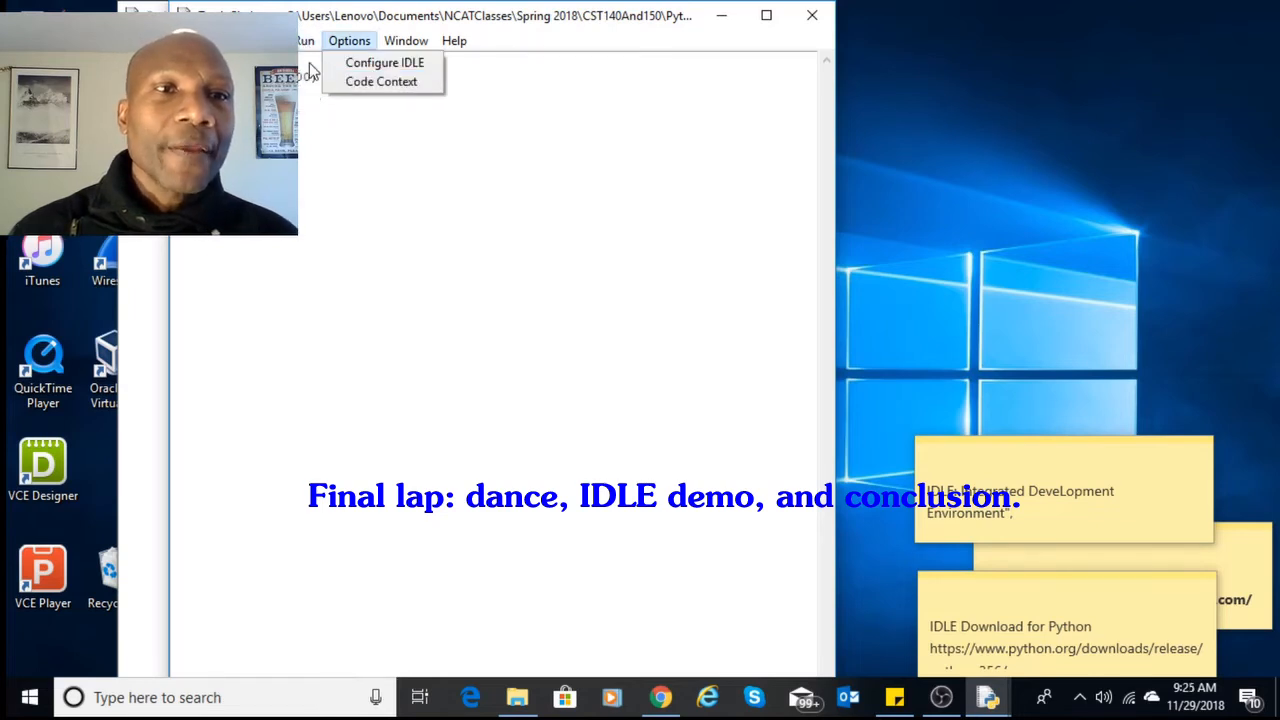
click(335, 101)
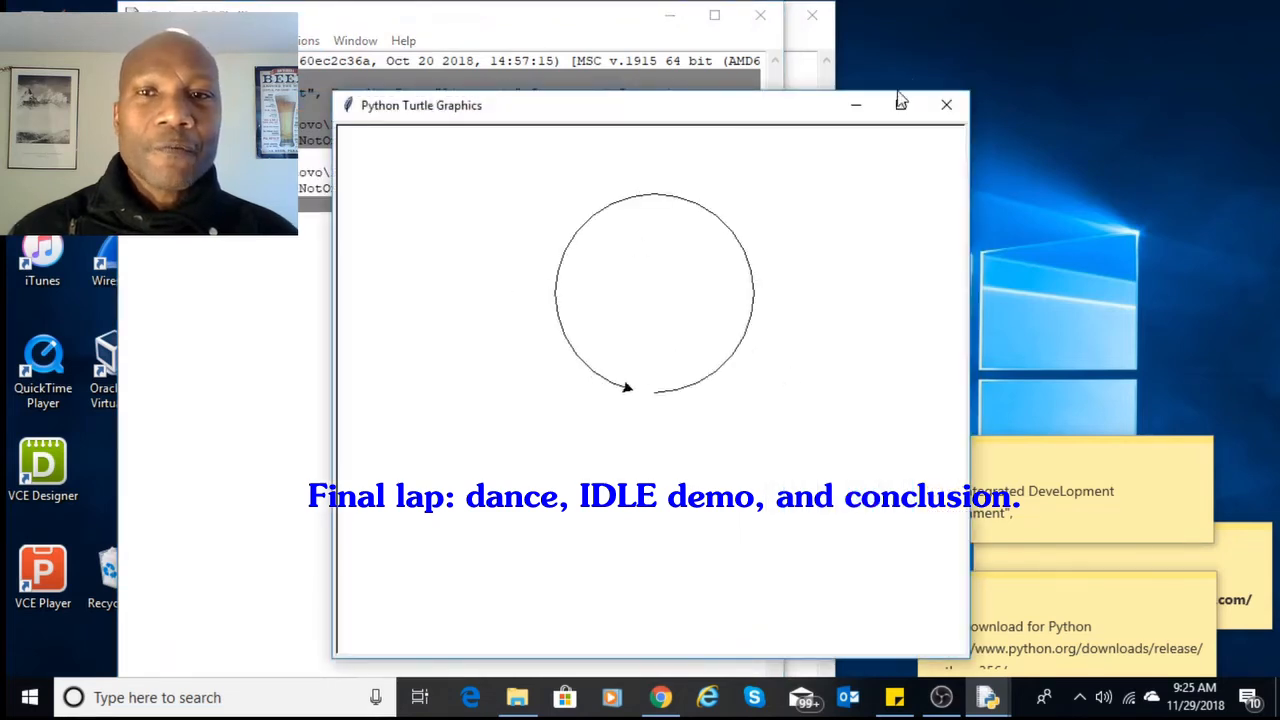
click(948, 106)
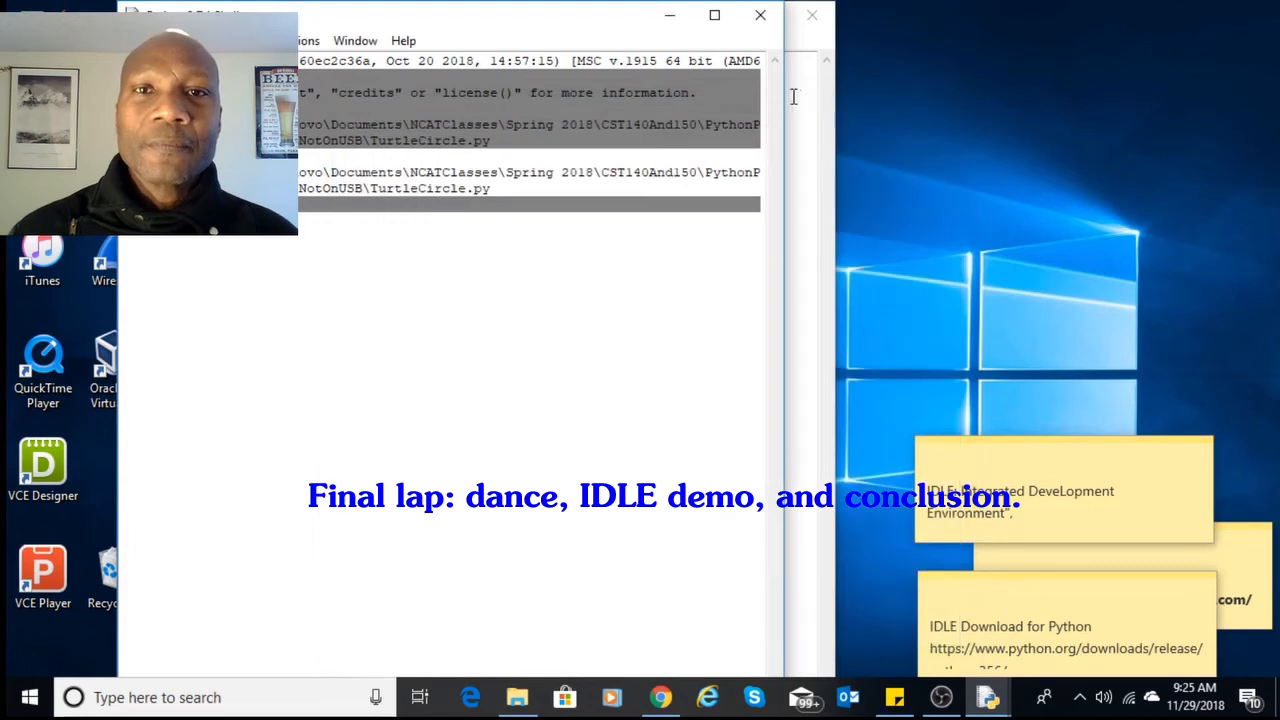
click(760, 30)
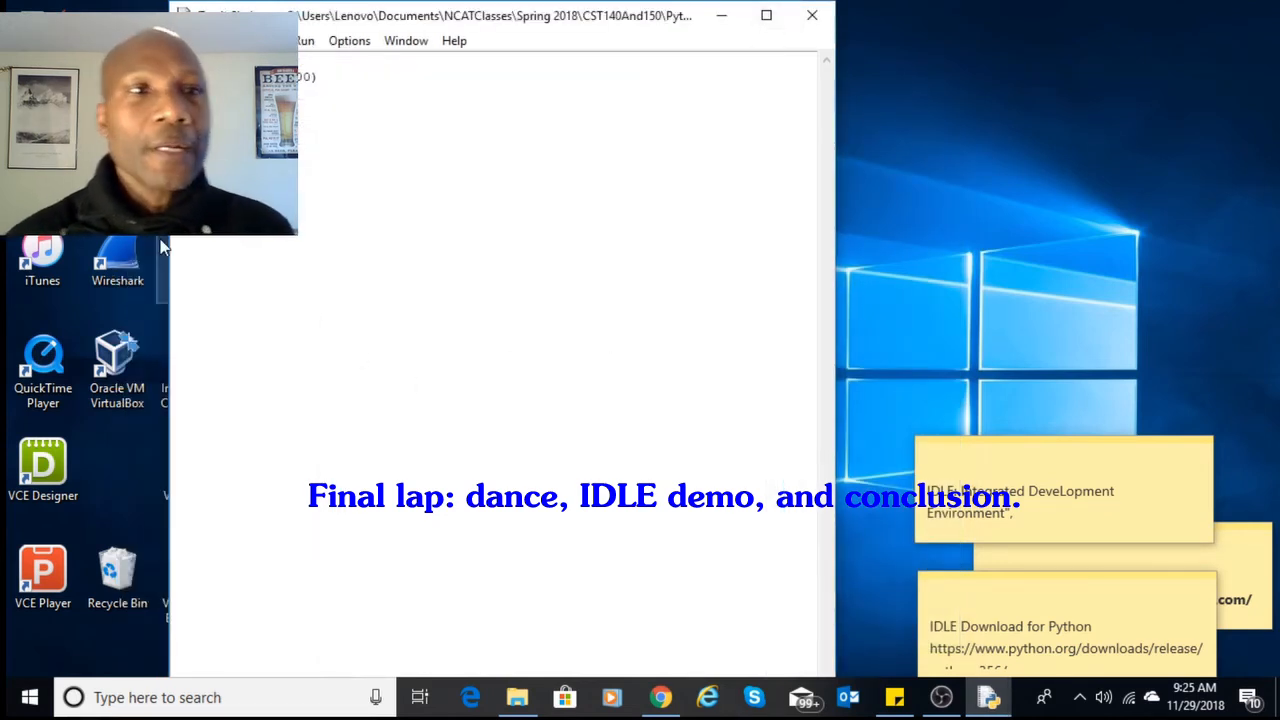
Open the TurtleWriteText Python file from the same PythonPracticeNotOnUSB folder.
click(186, 40)
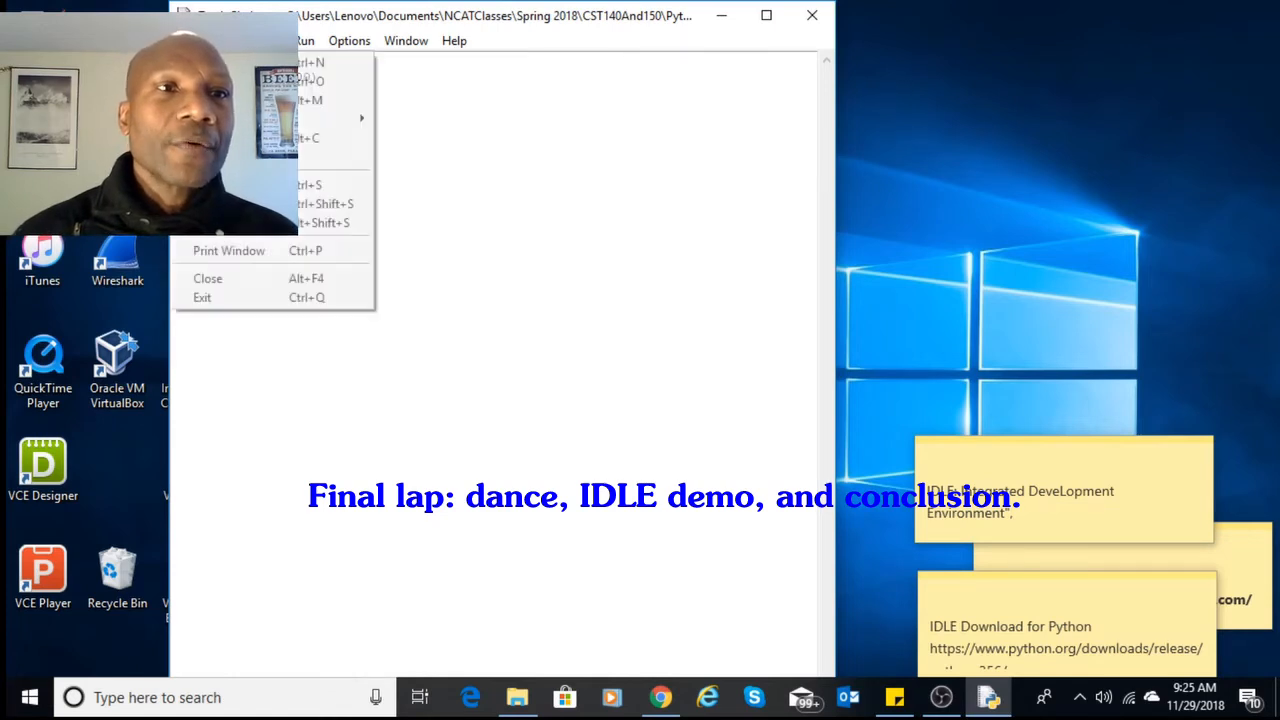
click(270, 81)
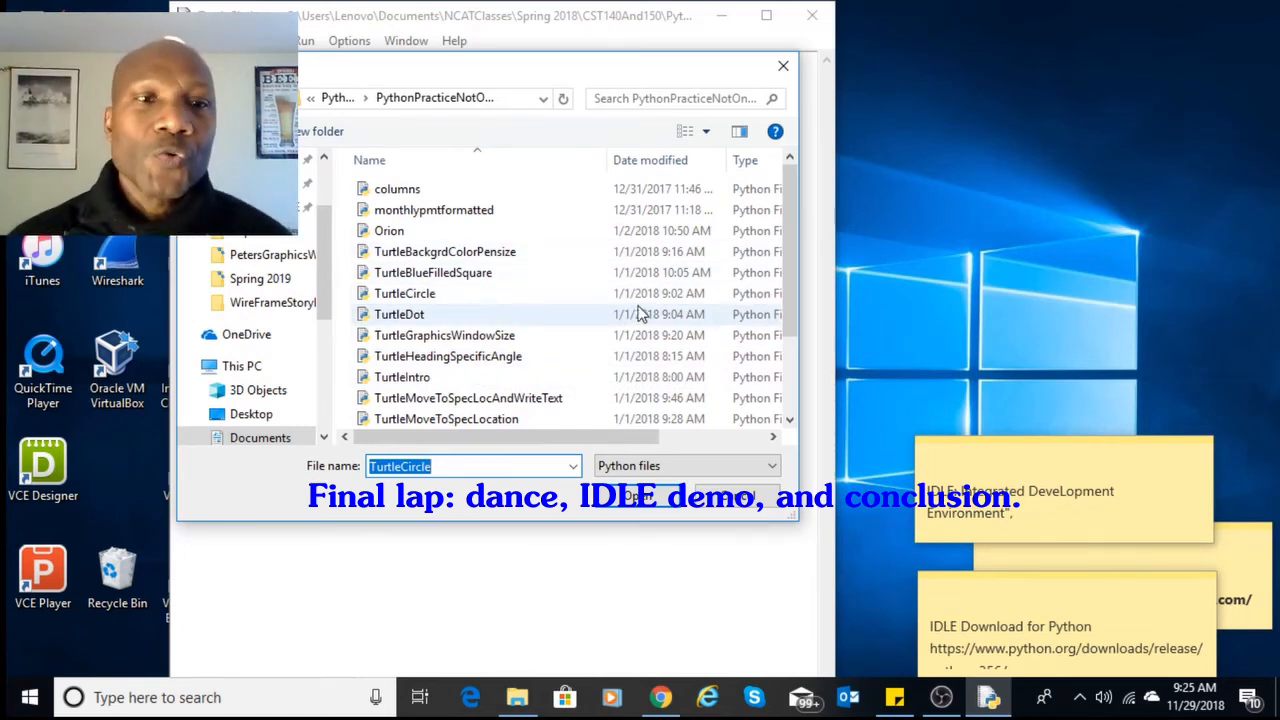
drag(790, 272, 800, 360)
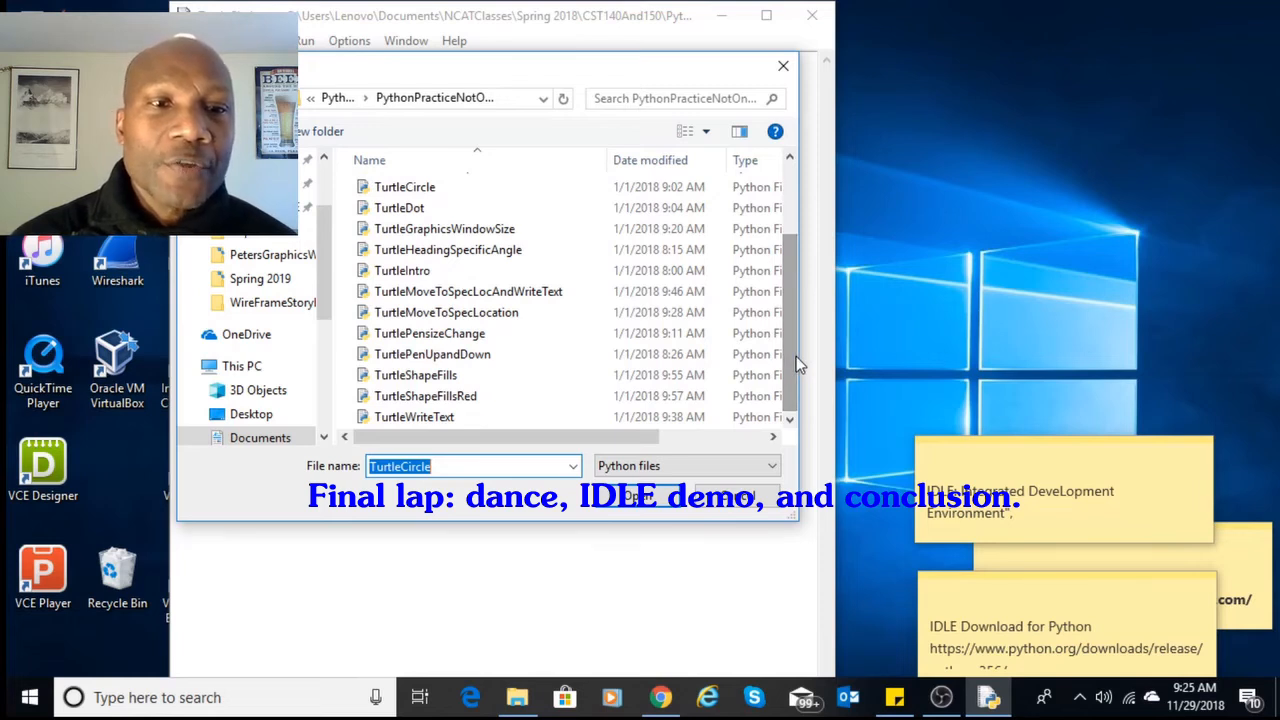
click(433, 420)
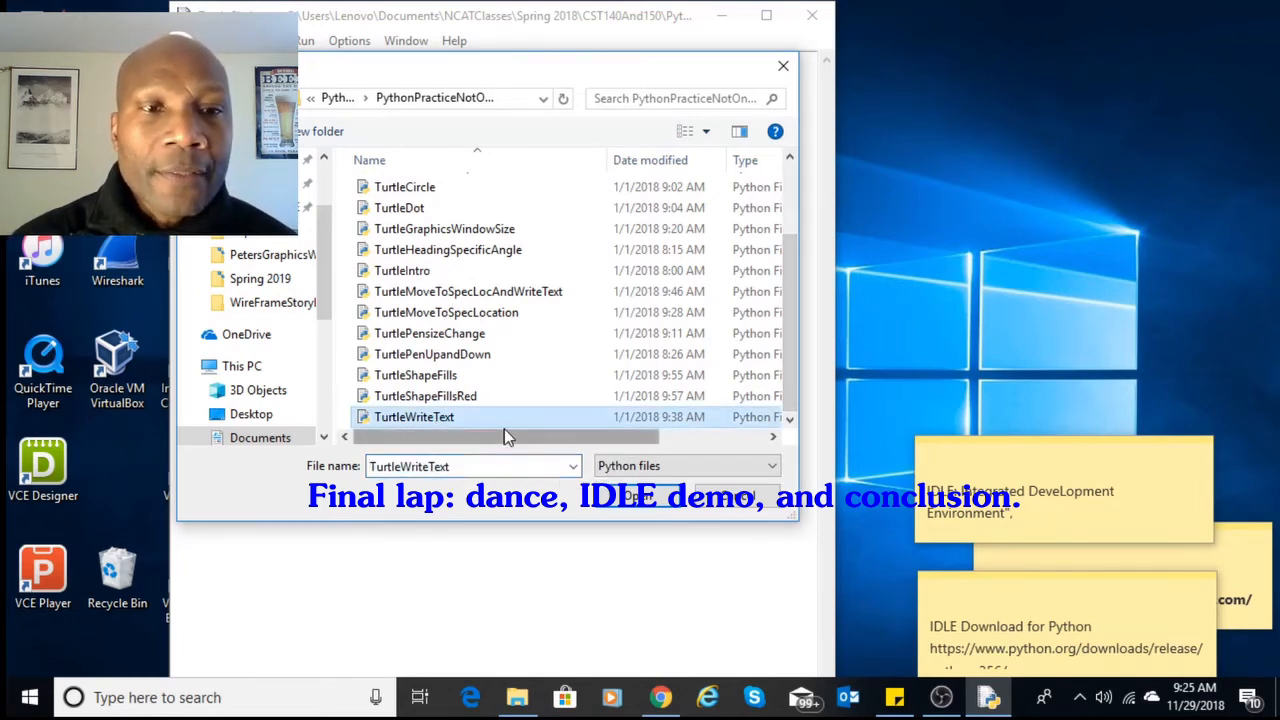
click(655, 498)
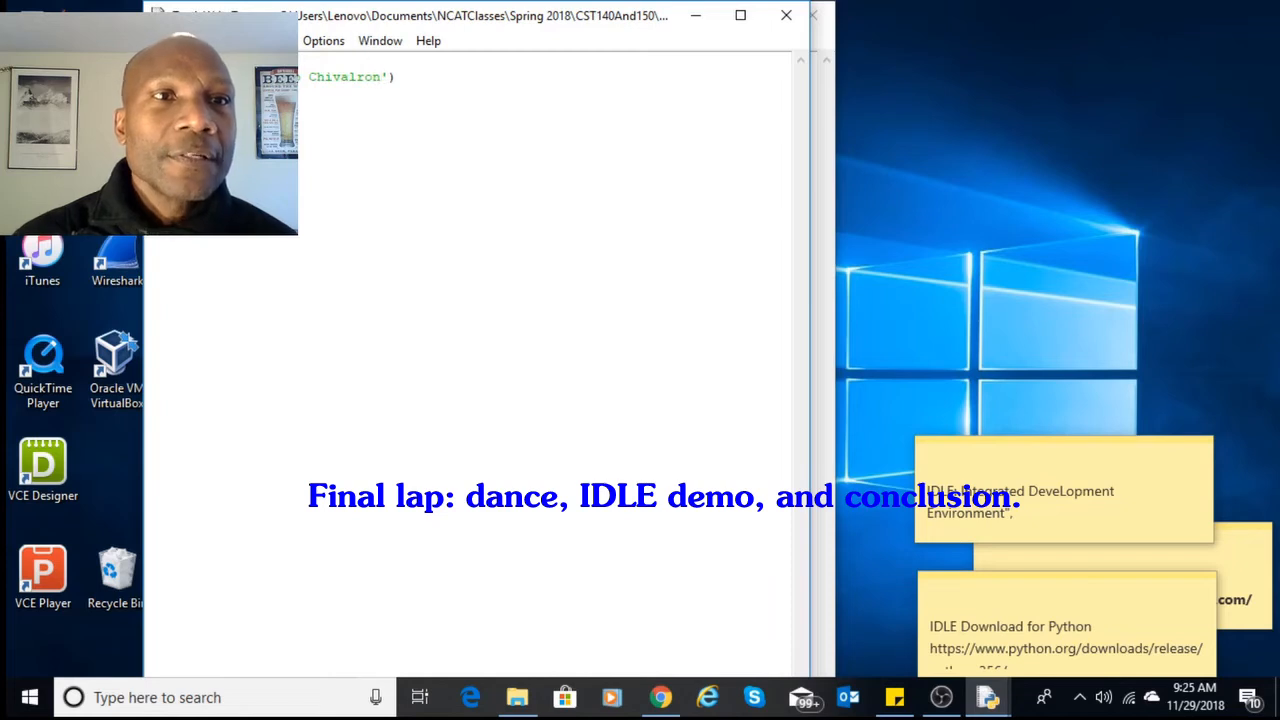
Run the TurtleWriteText module, then close its turtle graphics window and the Python shell.
click(282, 40)
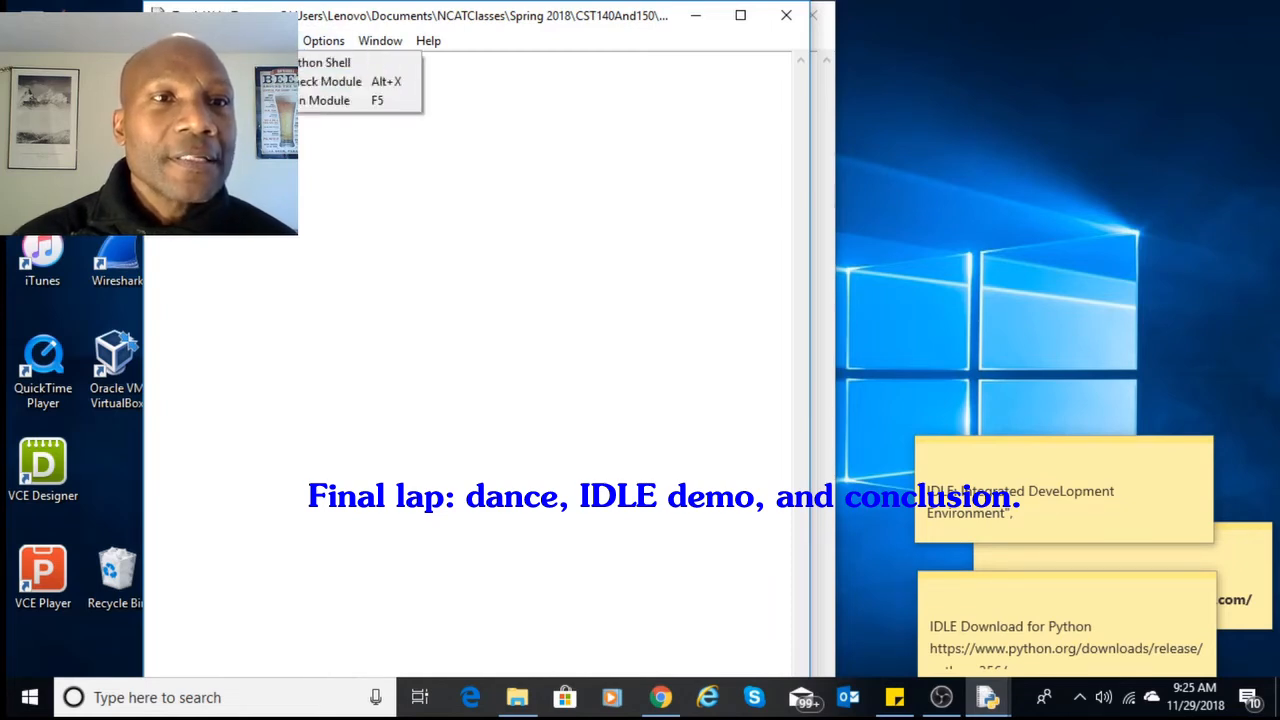
click(300, 104)
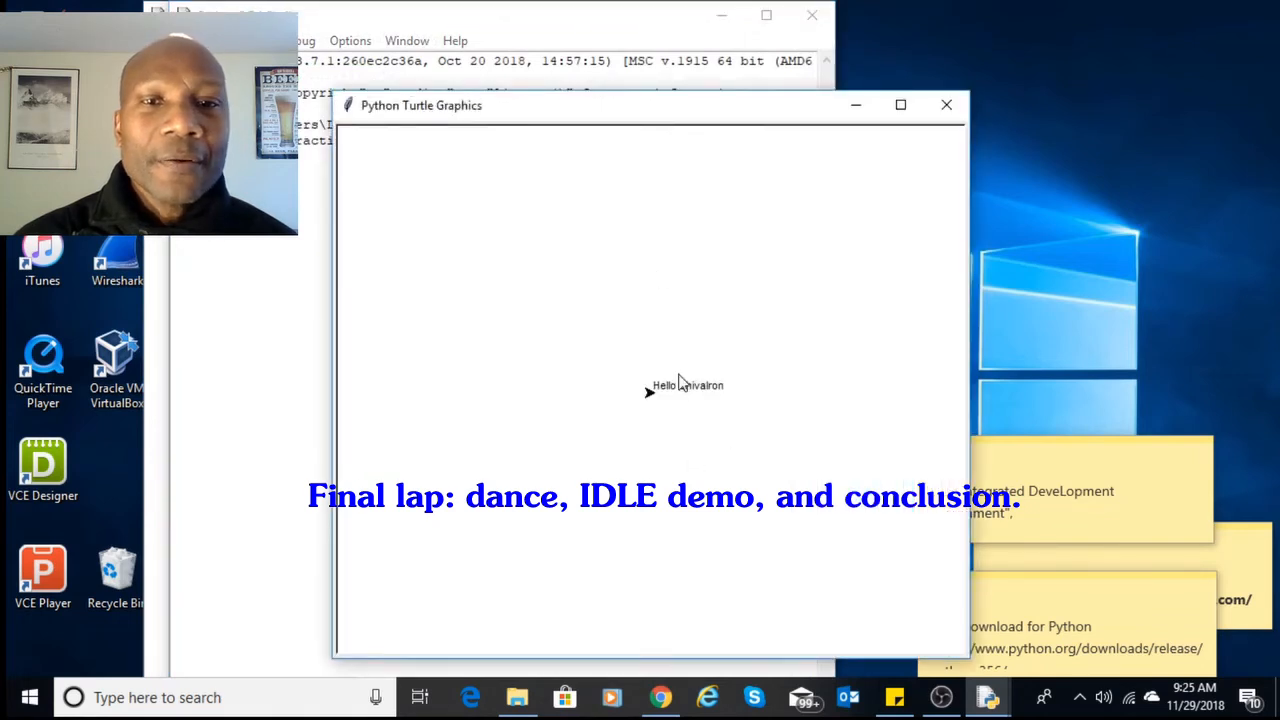
click(945, 106)
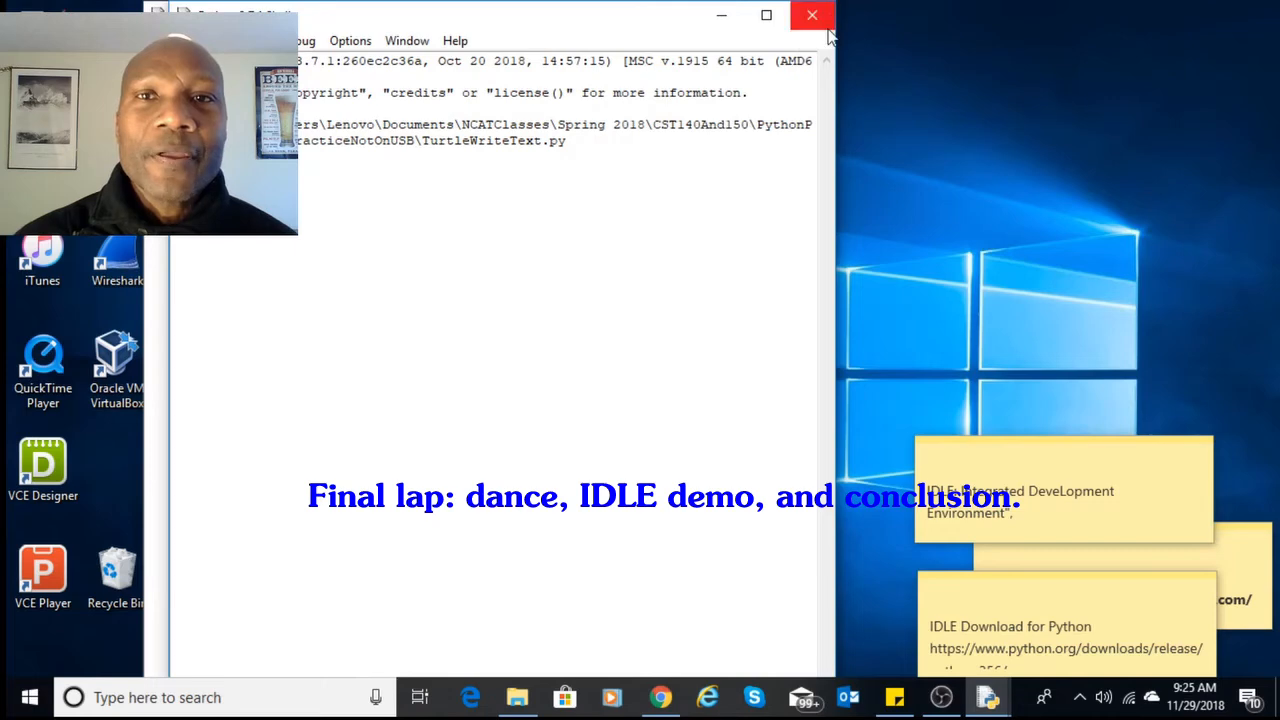
click(812, 15)
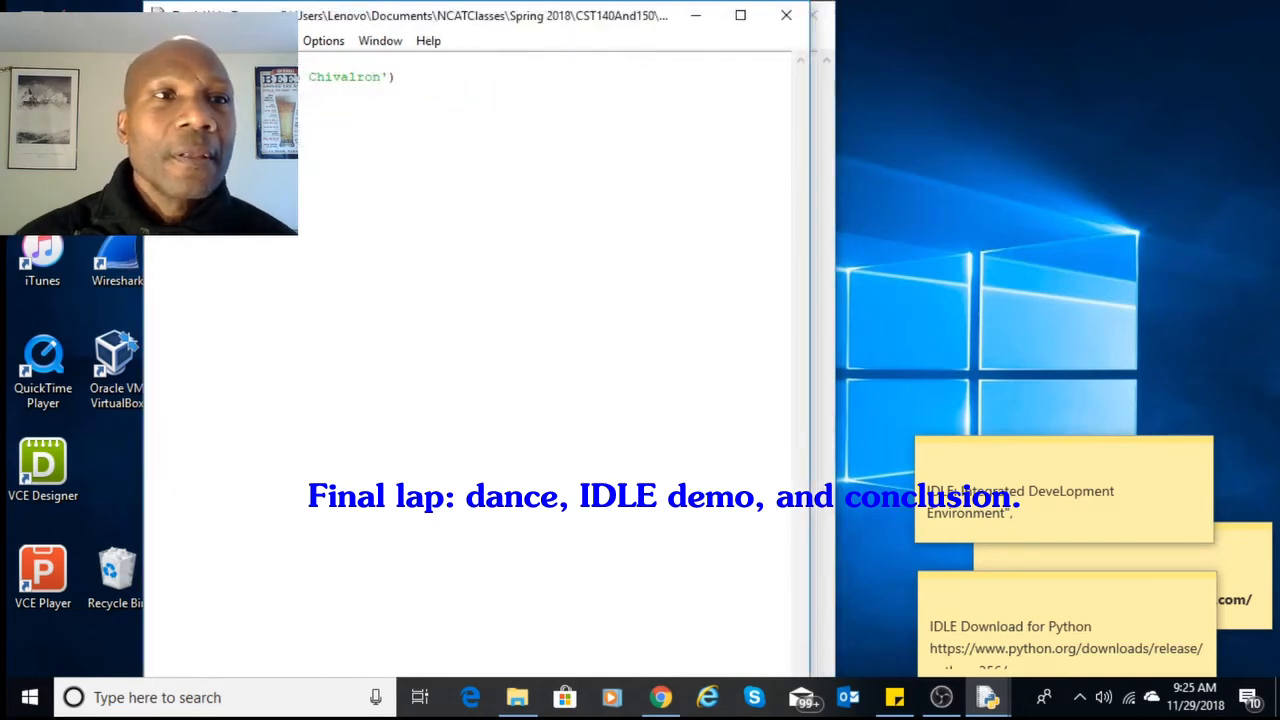
Open the Orion Python file from the same practice folder as the TurtleWriteText script.
click(160, 41)
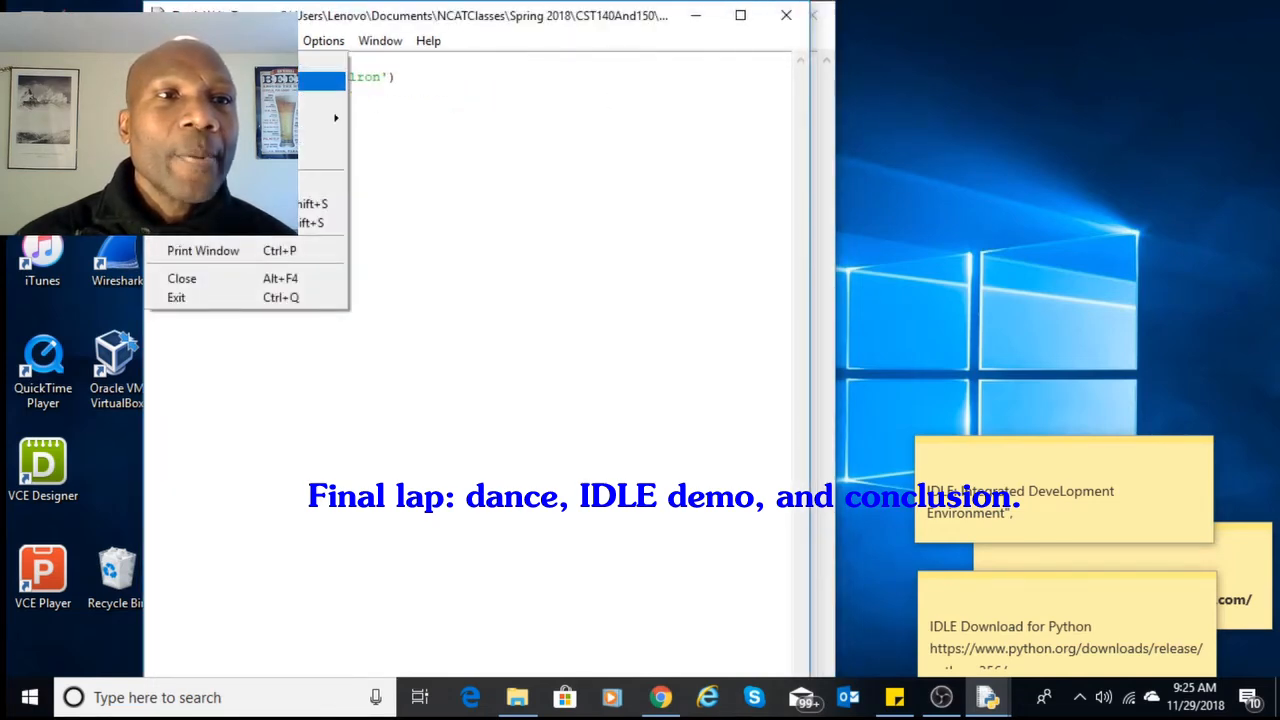
click(185, 81)
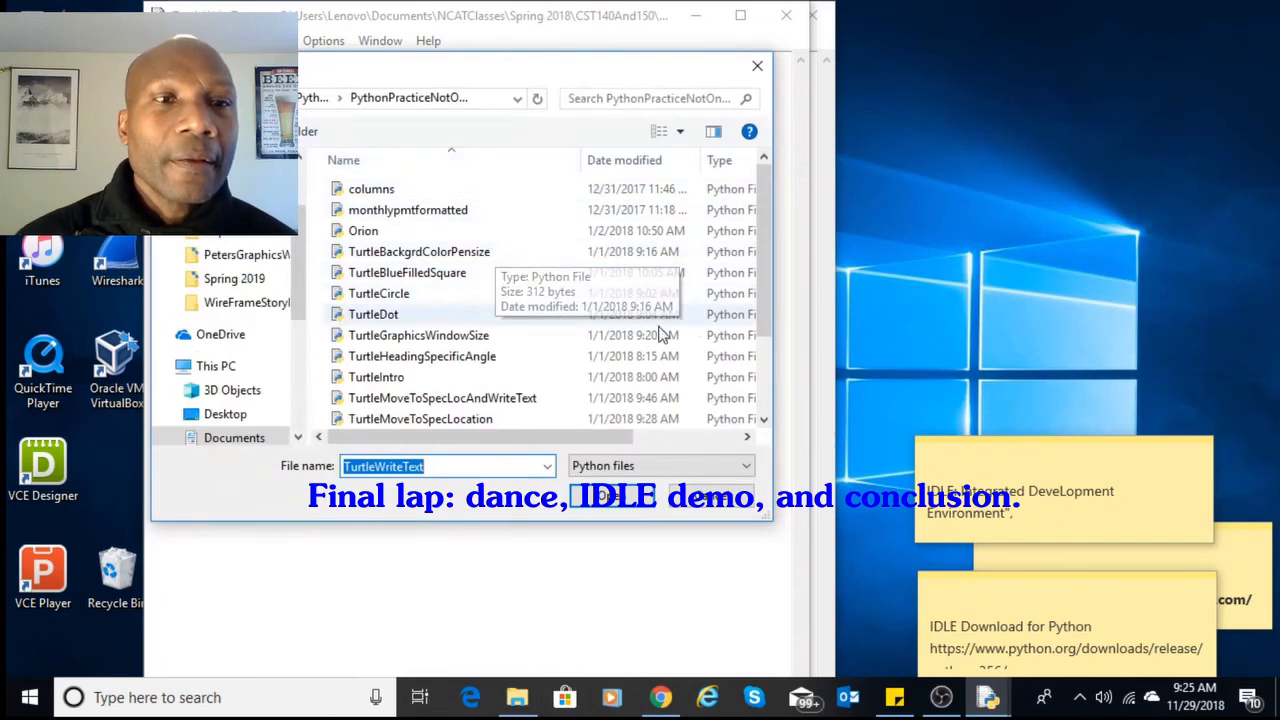
click(388, 232)
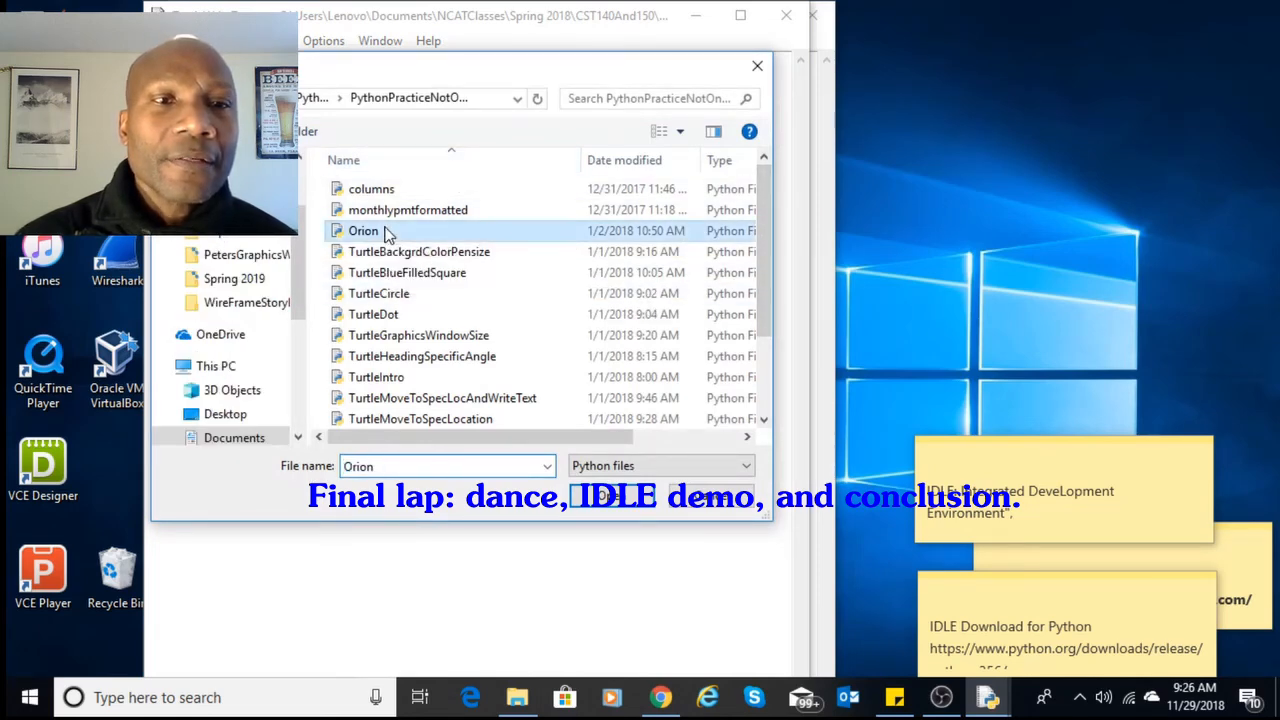
click(600, 495)
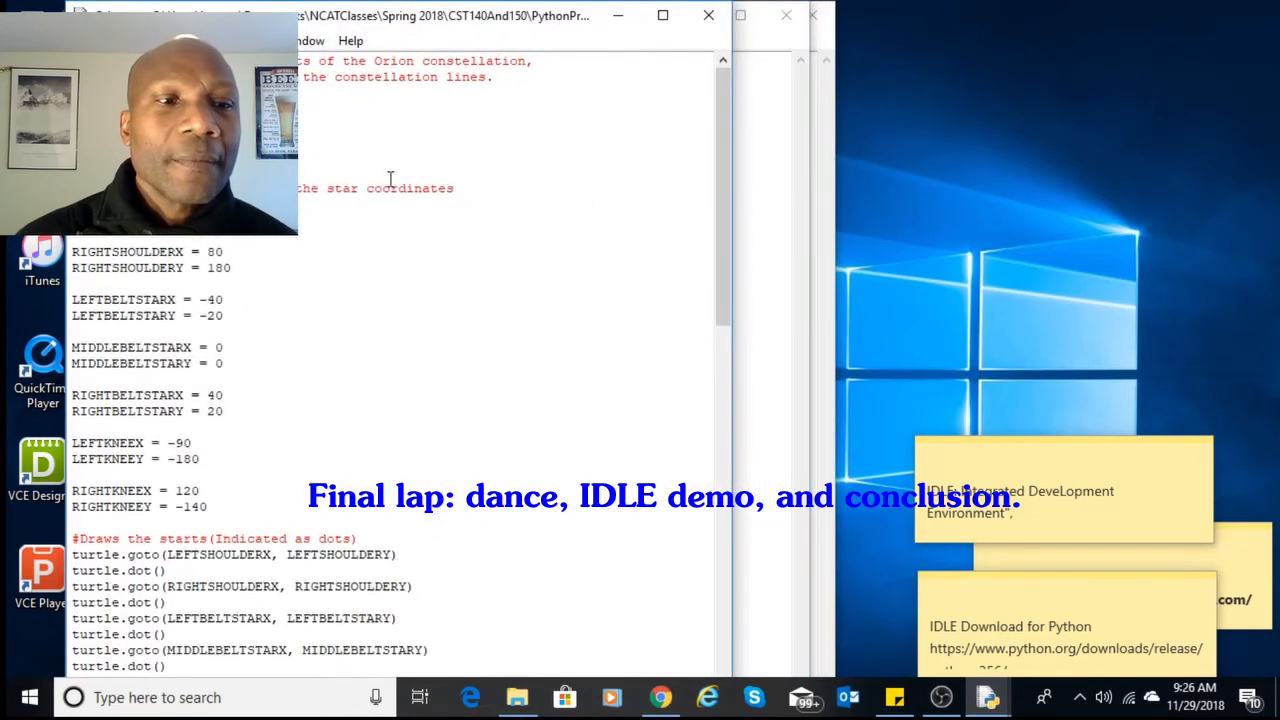
Run the Orion module, then close its turtle graphics window, the Python shell and the Orion editor.
scroll(390, 178, down, 10)
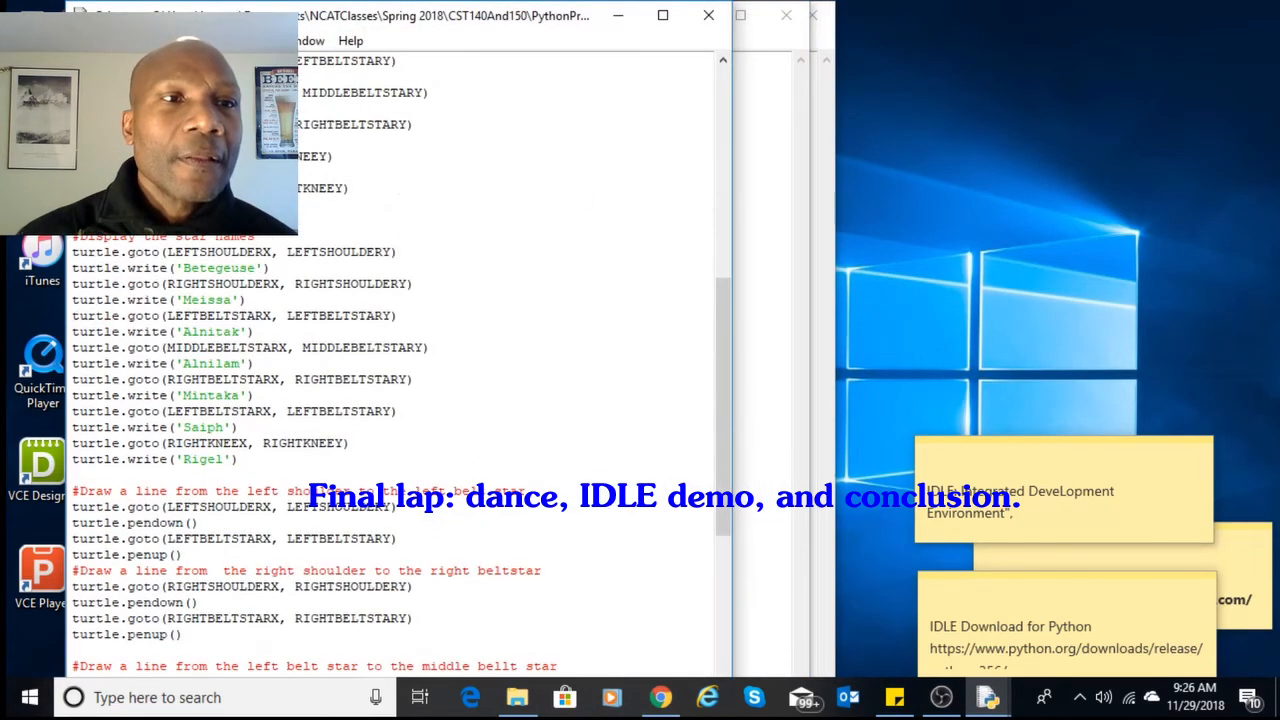
click(196, 41)
click(230, 101)
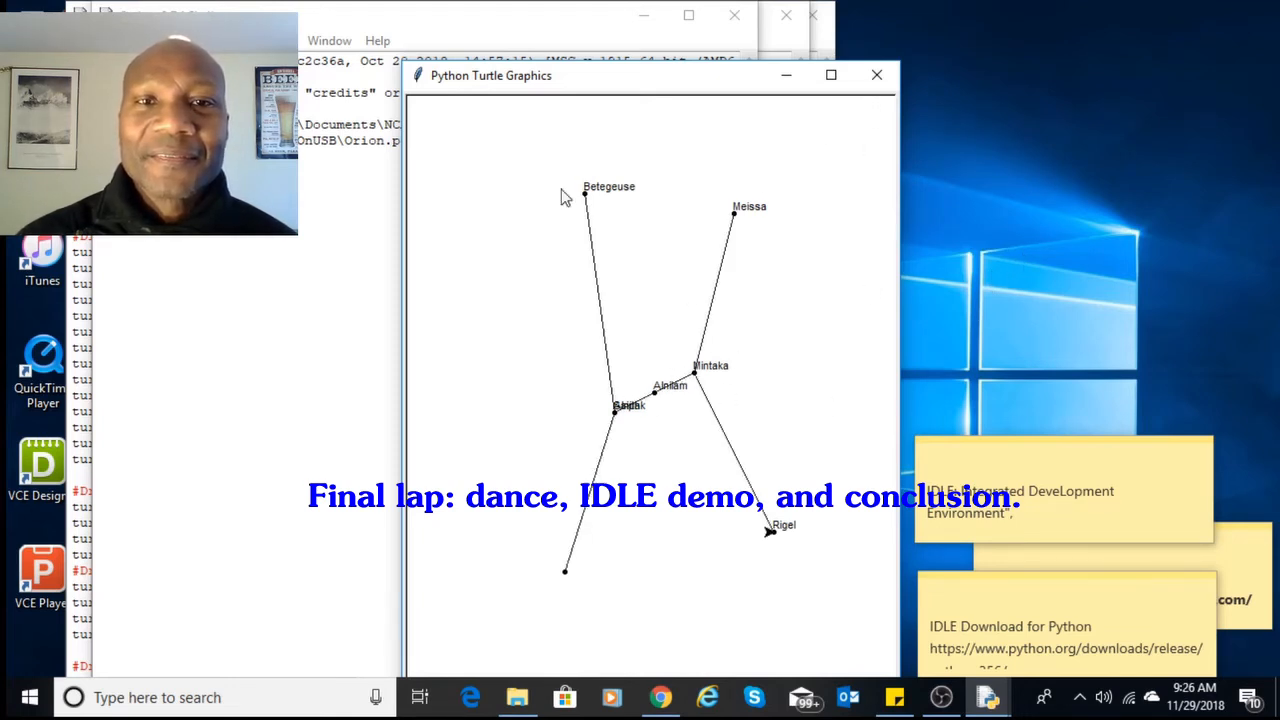
click(878, 75)
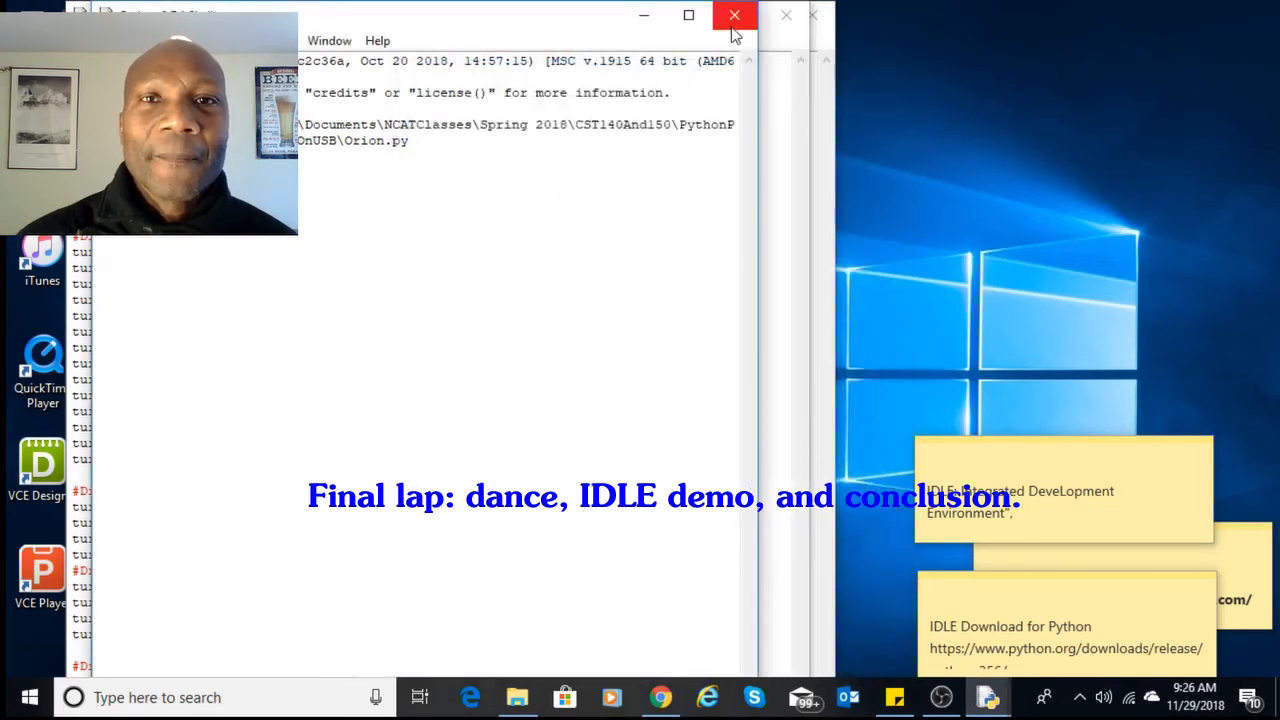
click(735, 18)
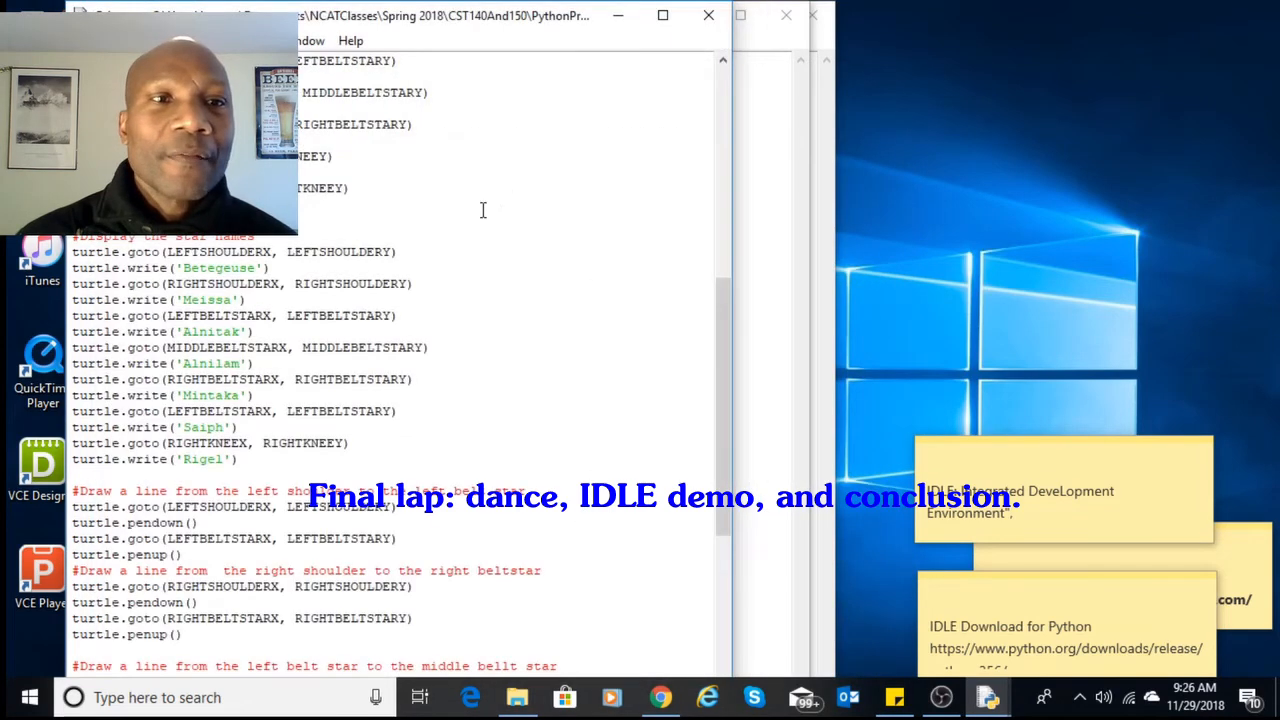
click(710, 16)
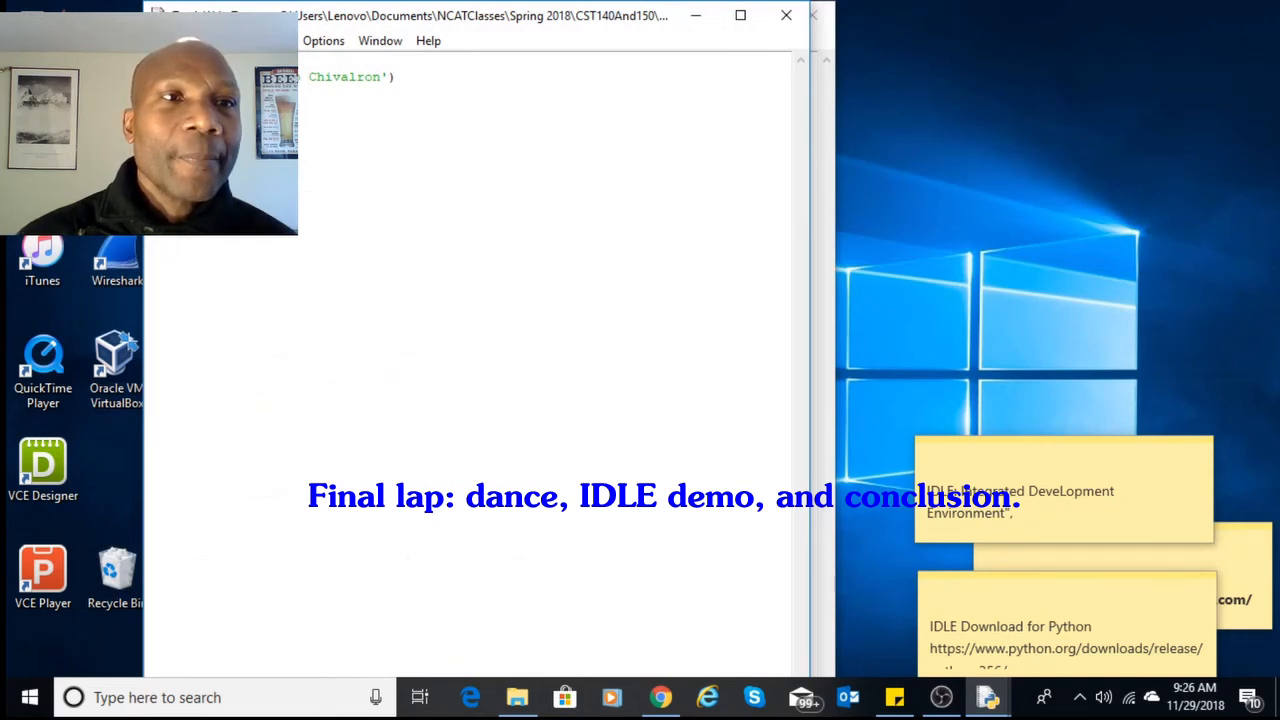
Open the TurtleShapeFills Python file from the same practice folder.
click(161, 41)
click(185, 81)
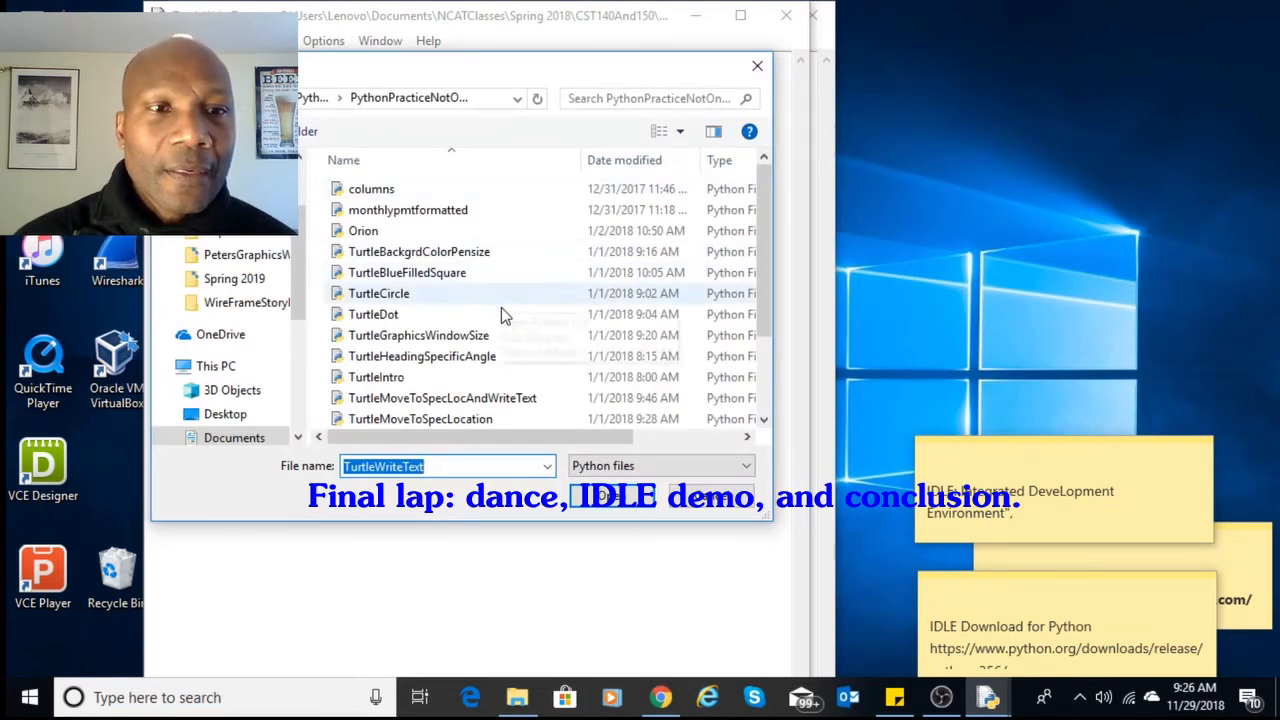
scroll(509, 305, down, 1)
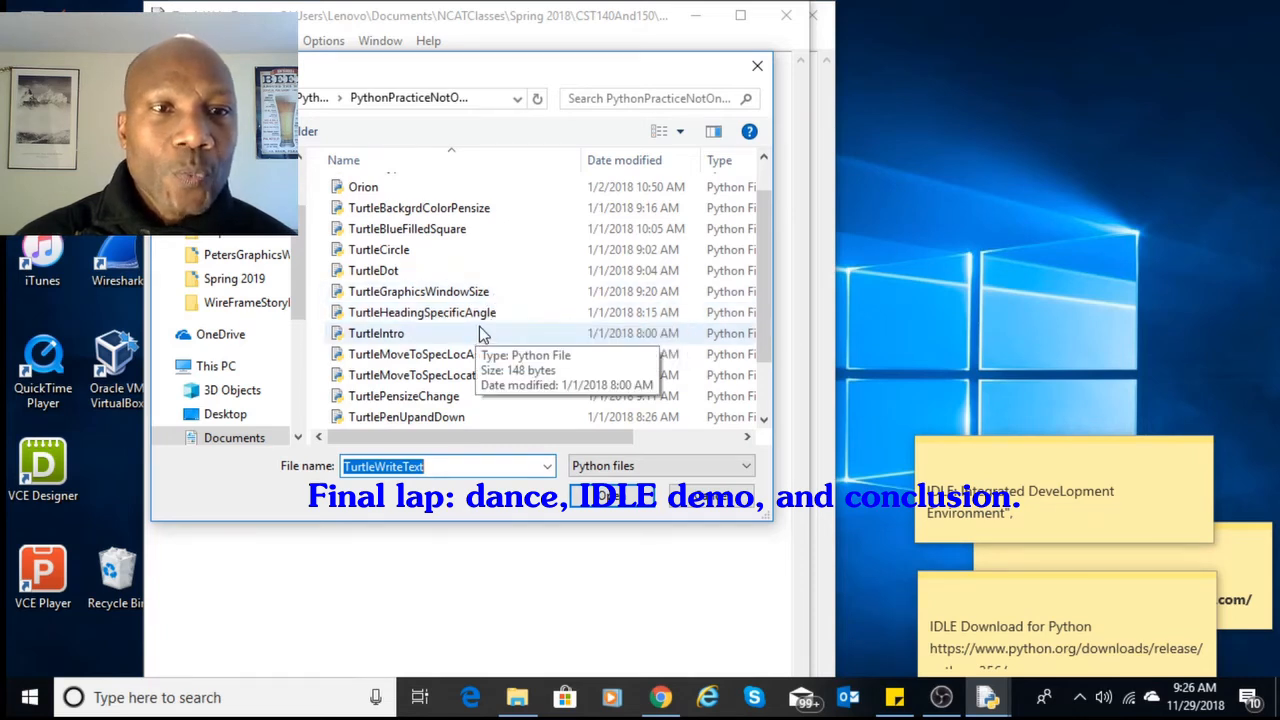
scroll(482, 322, down, 1)
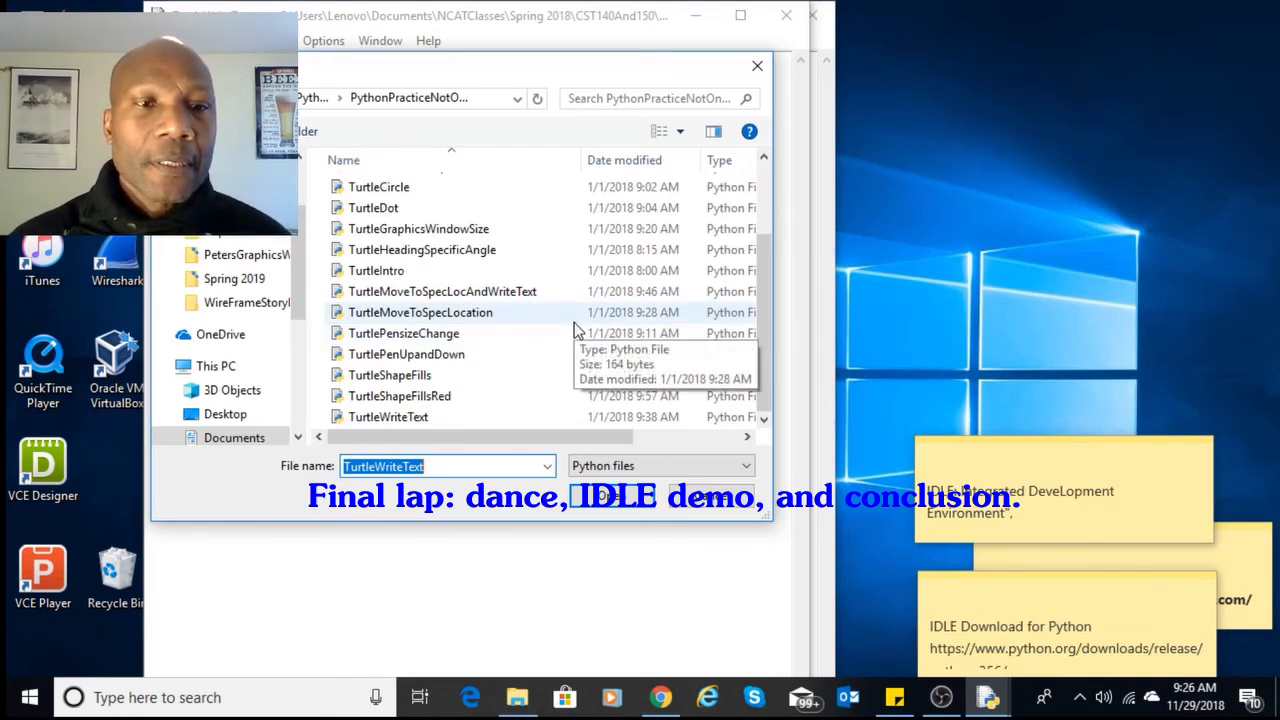
click(410, 377)
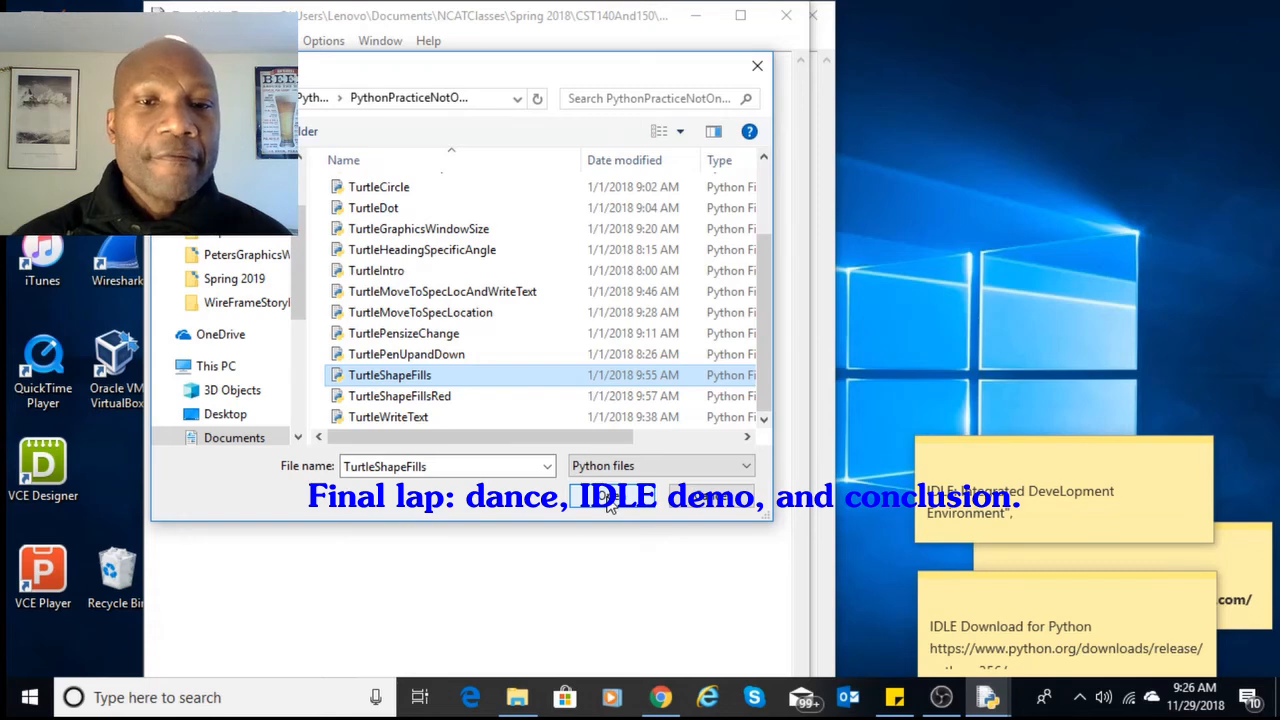
click(610, 503)
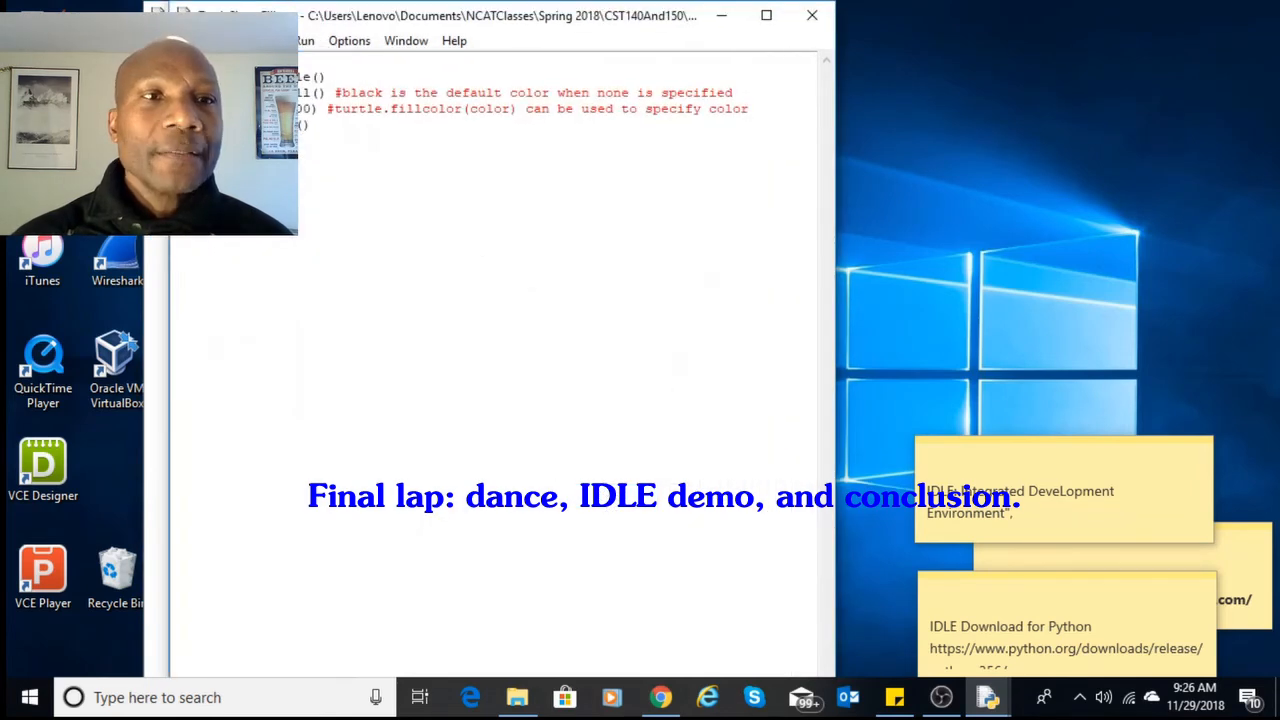
Run the TurtleShapeFills module, then close its turtle graphics window and the Python shell.
click(305, 40)
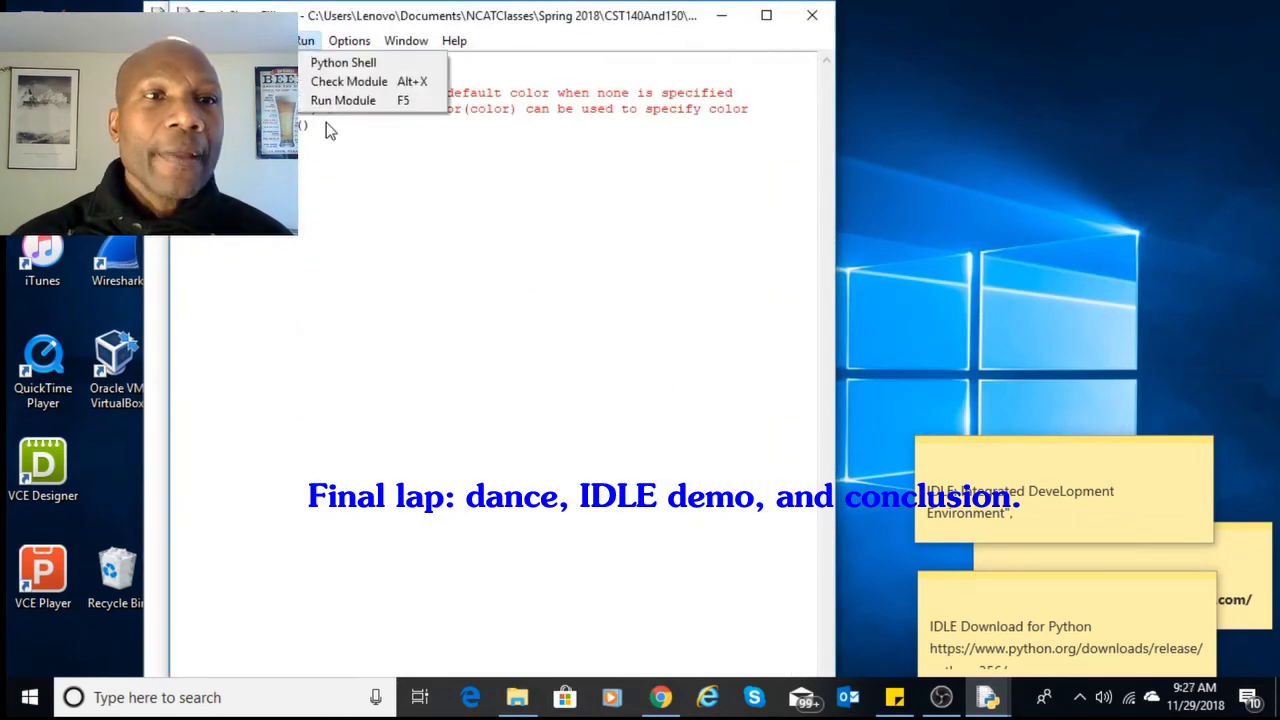
click(334, 101)
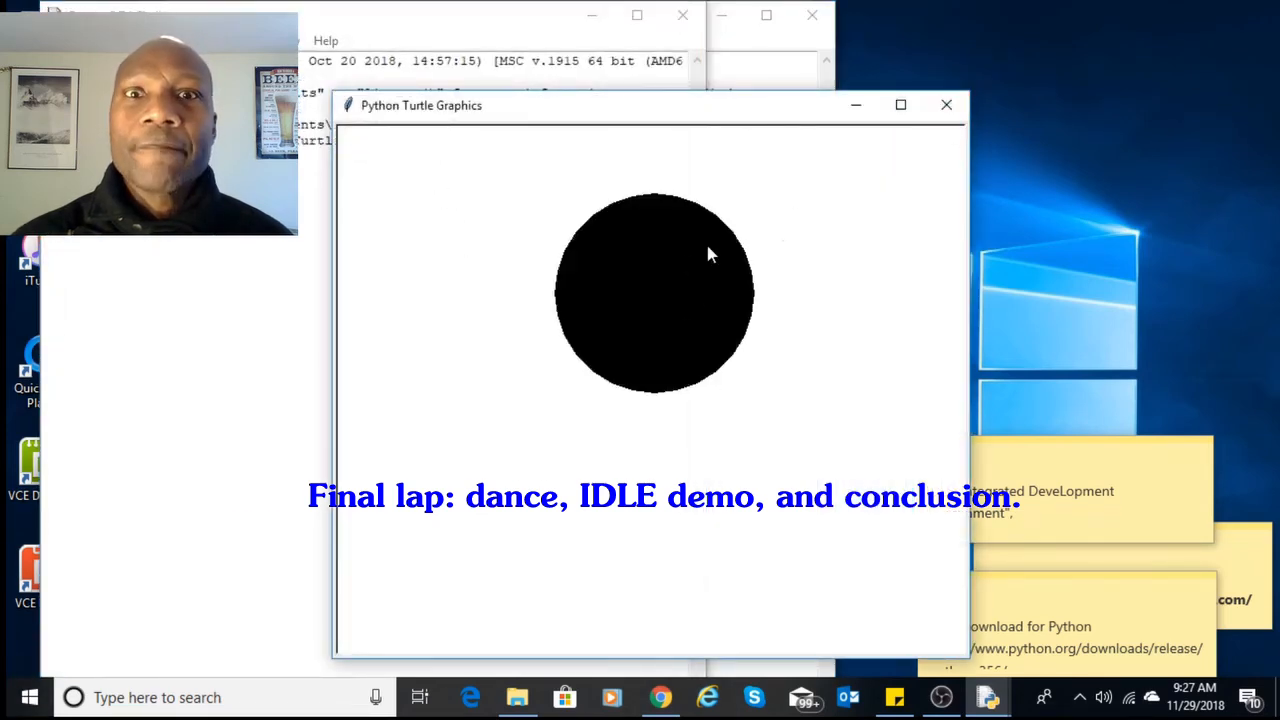
click(958, 112)
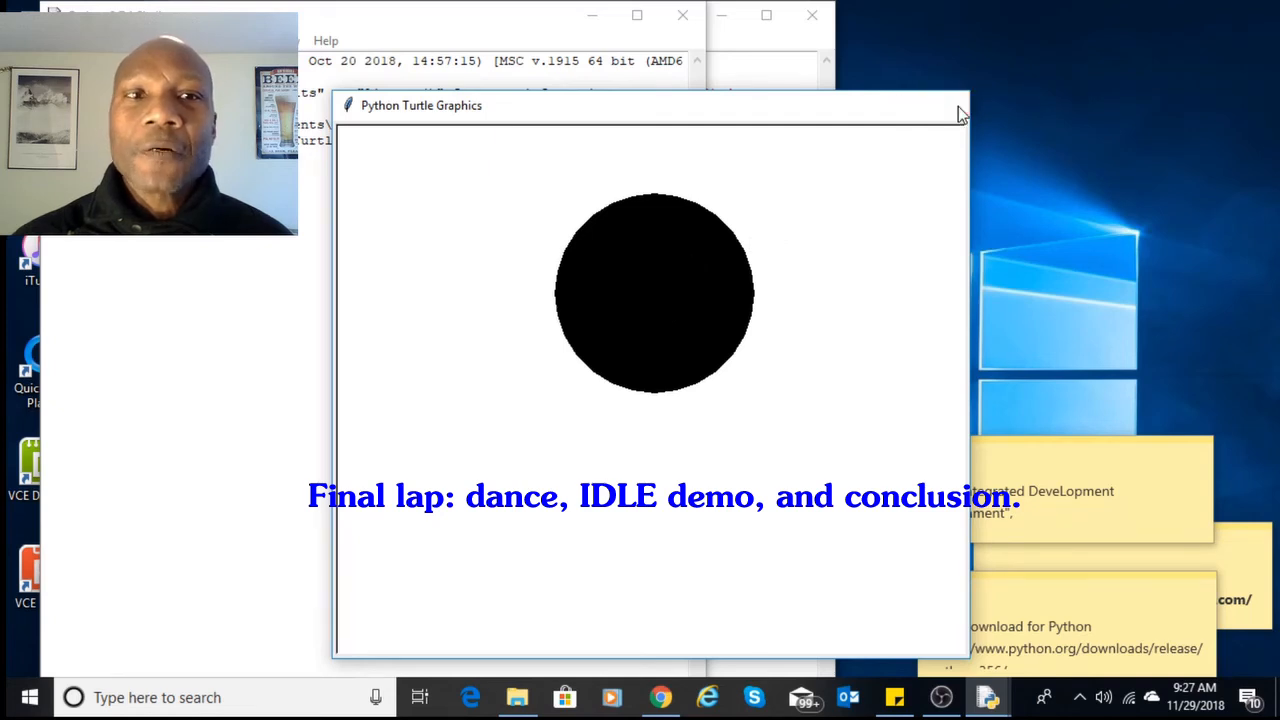
click(683, 18)
click(447, 108)
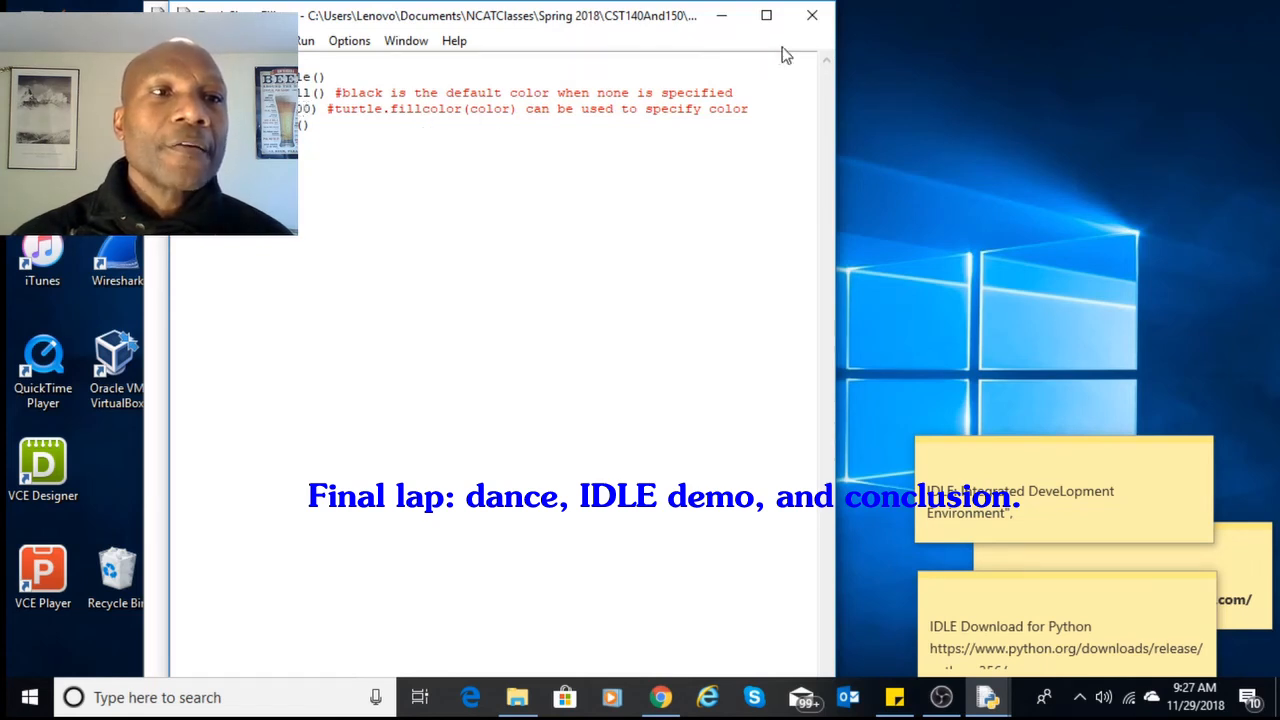
Close the remaining TurtleShapeFills, TurtleWriteText and TurtleCircle editor windows.
click(810, 12)
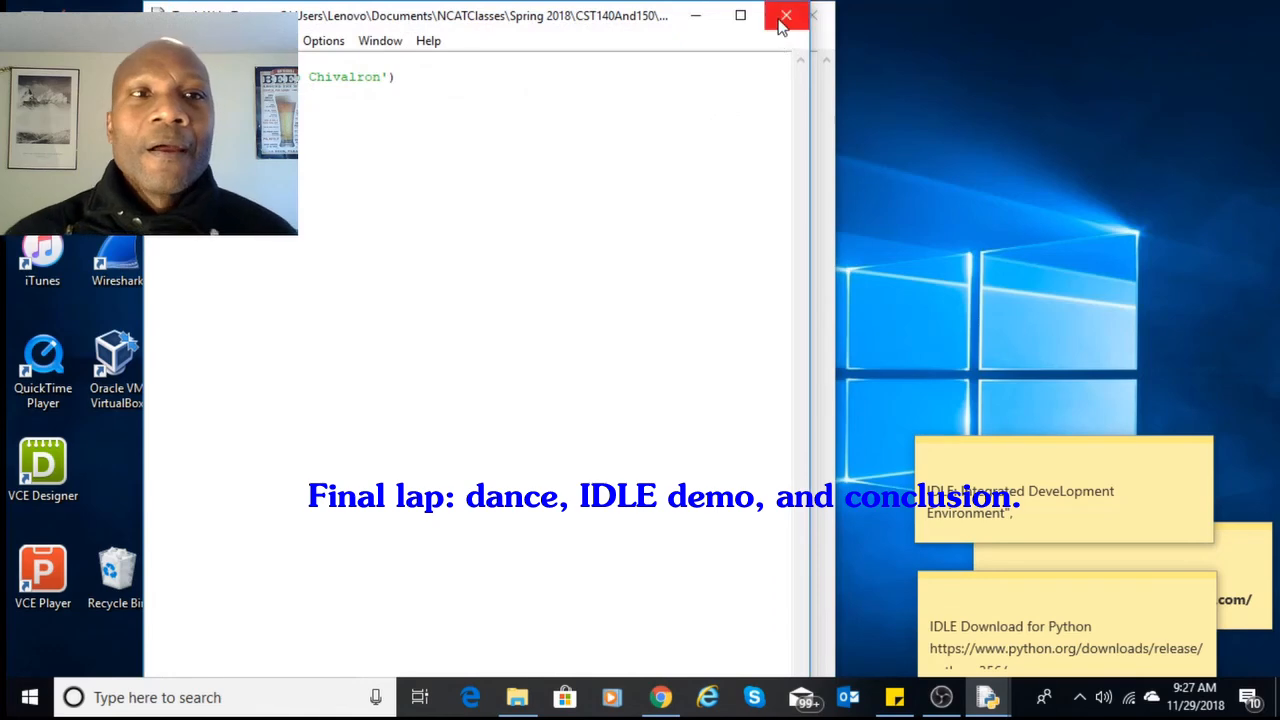
click(784, 20)
click(810, 18)
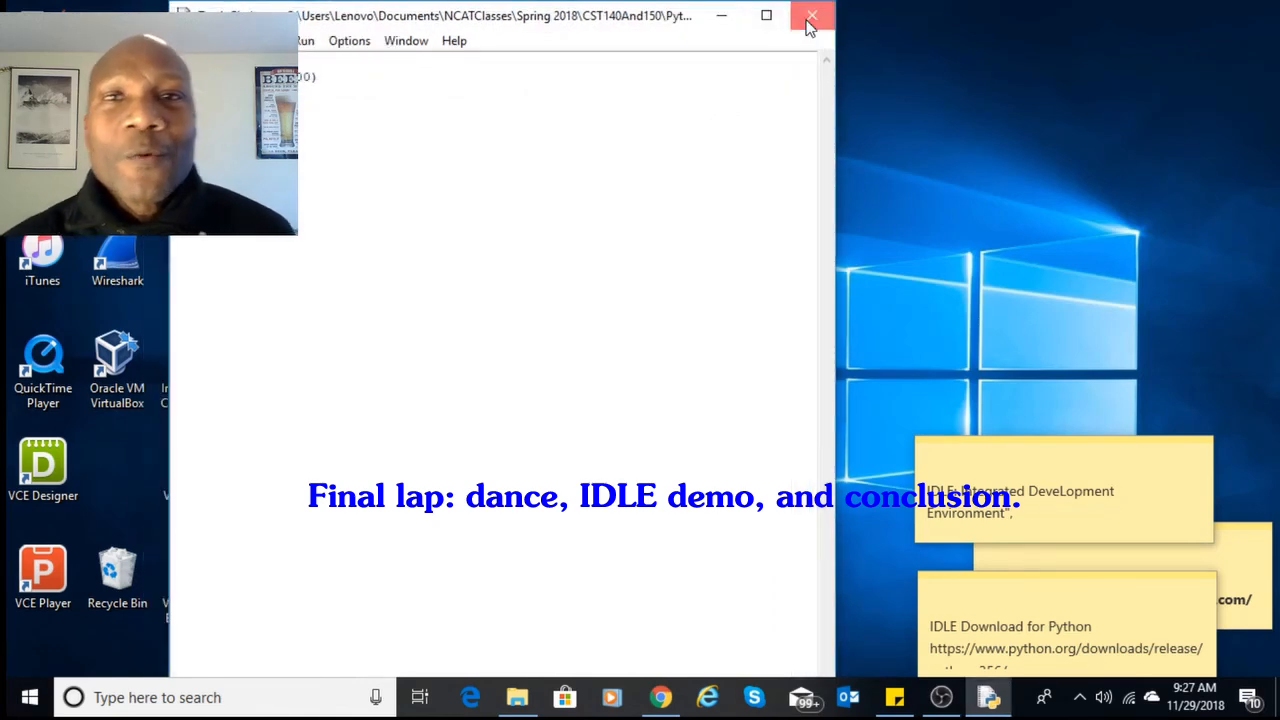